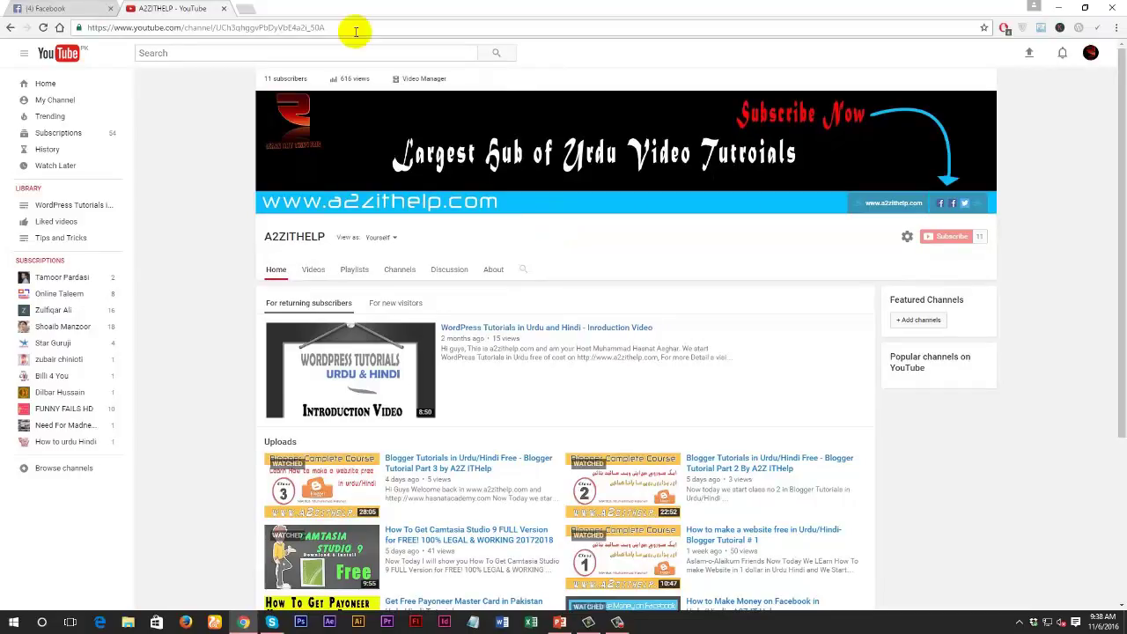
# Open a new browser tab and search Google for "keyword planner"
pyautogui.click(245, 10)
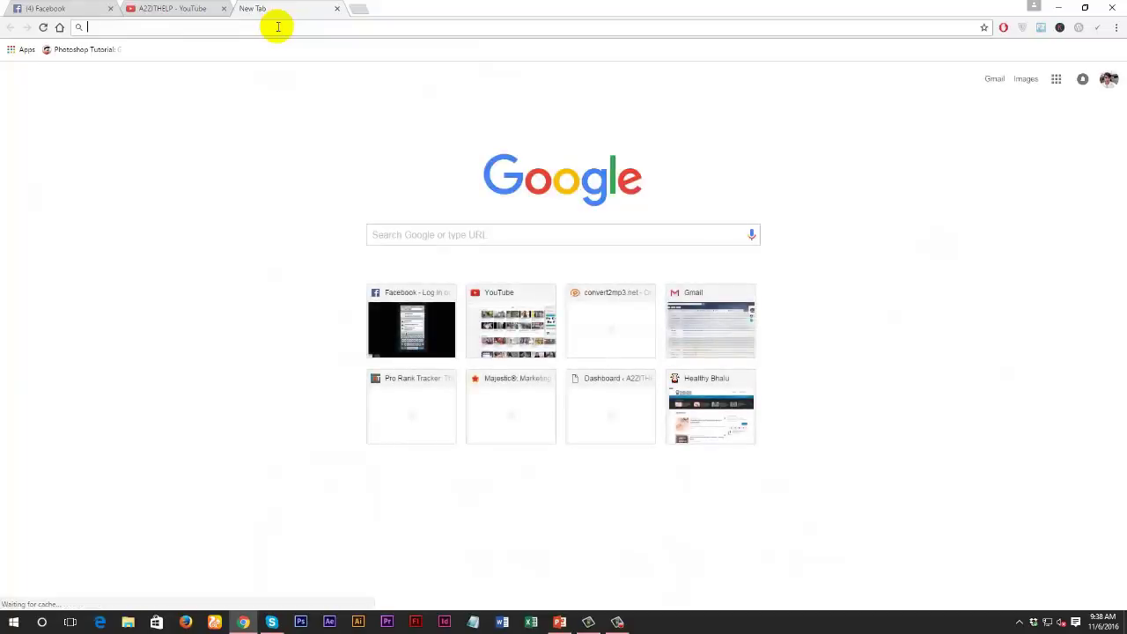
pyautogui.click(194, 8)
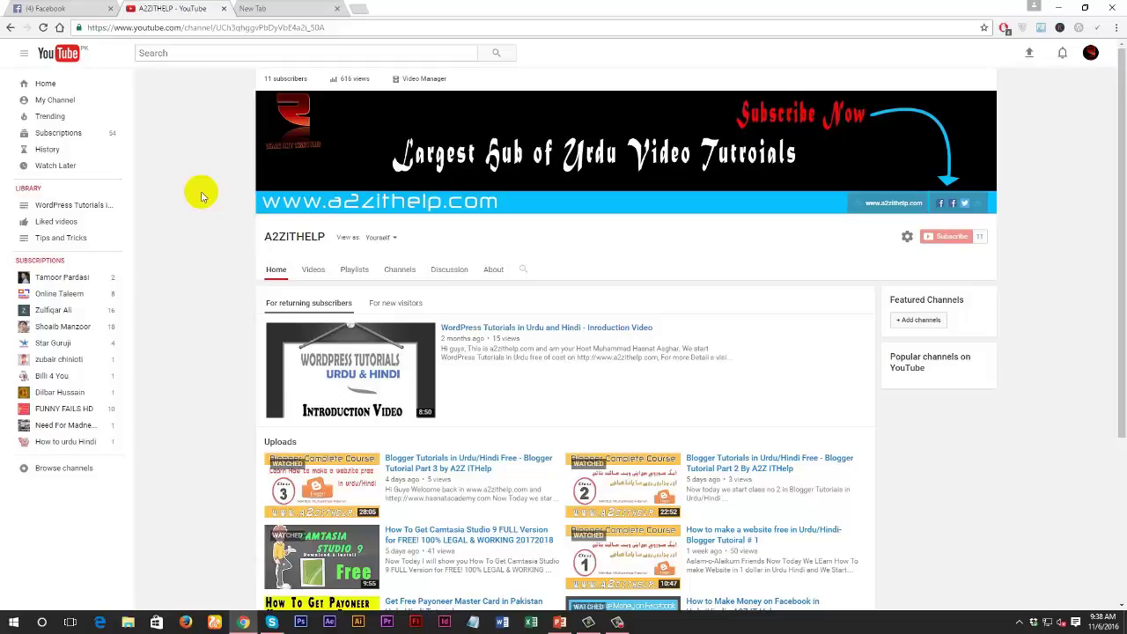
pyautogui.click(299, 11)
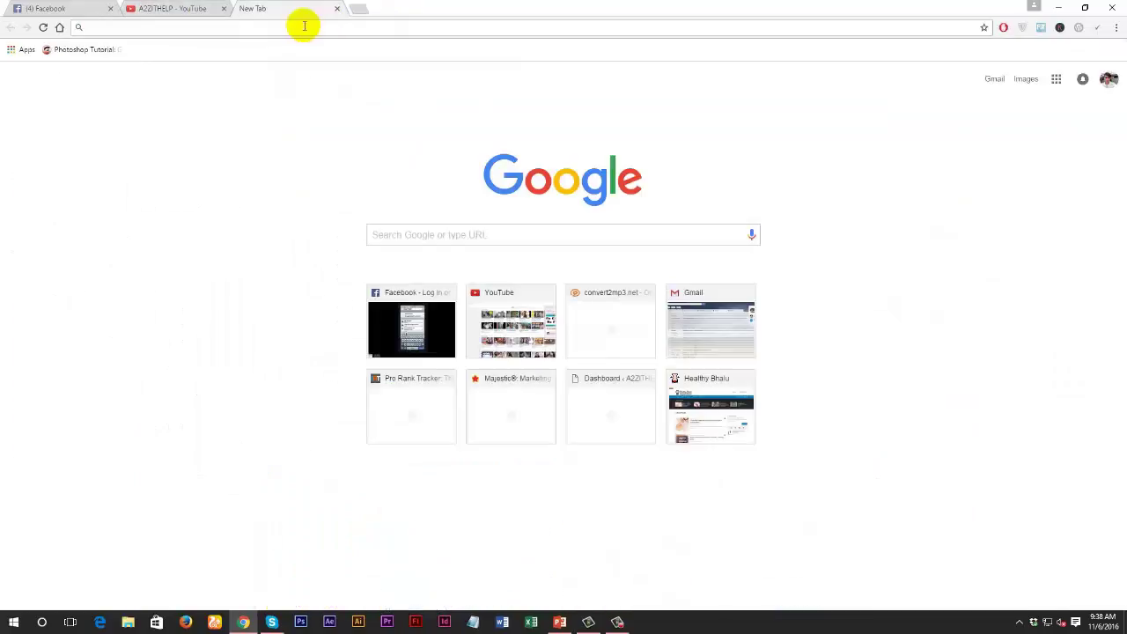
pyautogui.write('ad')
pyautogui.press('BackSpace')
pyautogui.press('BackSpace')
pyautogui.press('BackSpace')
pyautogui.write('keyword')
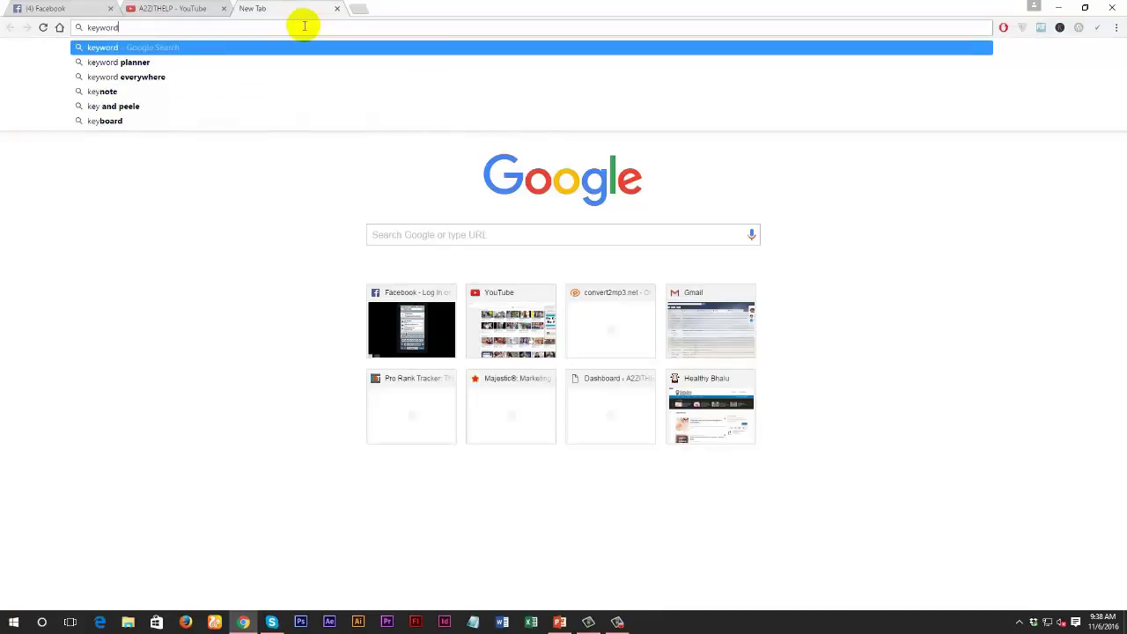
pyautogui.press('Down')
pyautogui.press('Return')
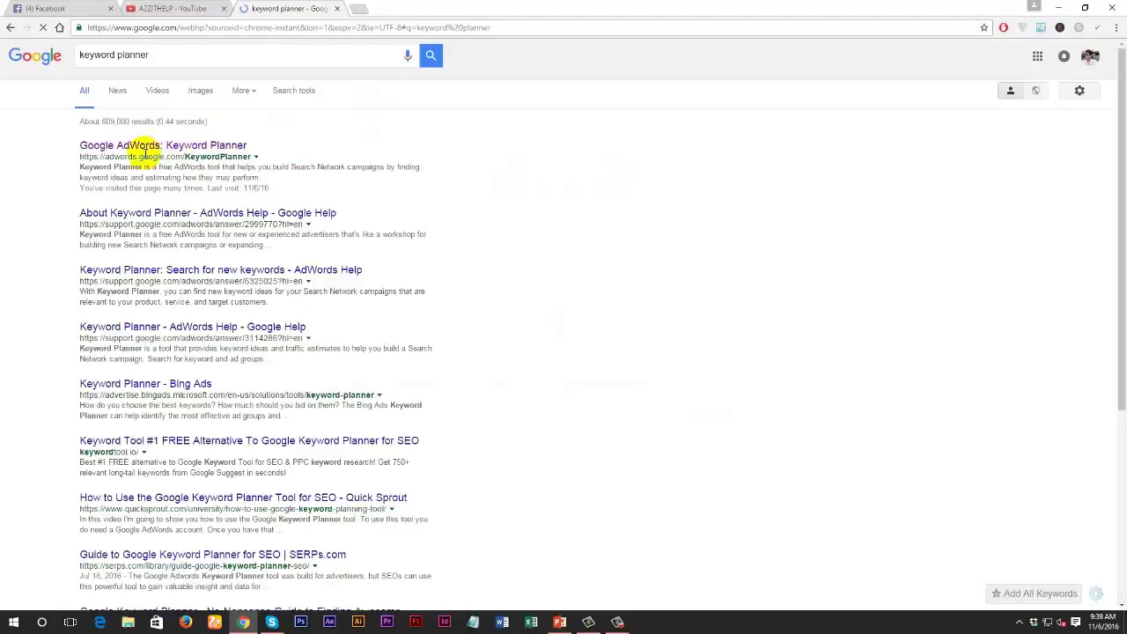
# Open the Google AdWords: Keyword Planner page from the search results
pyautogui.click(244, 147)
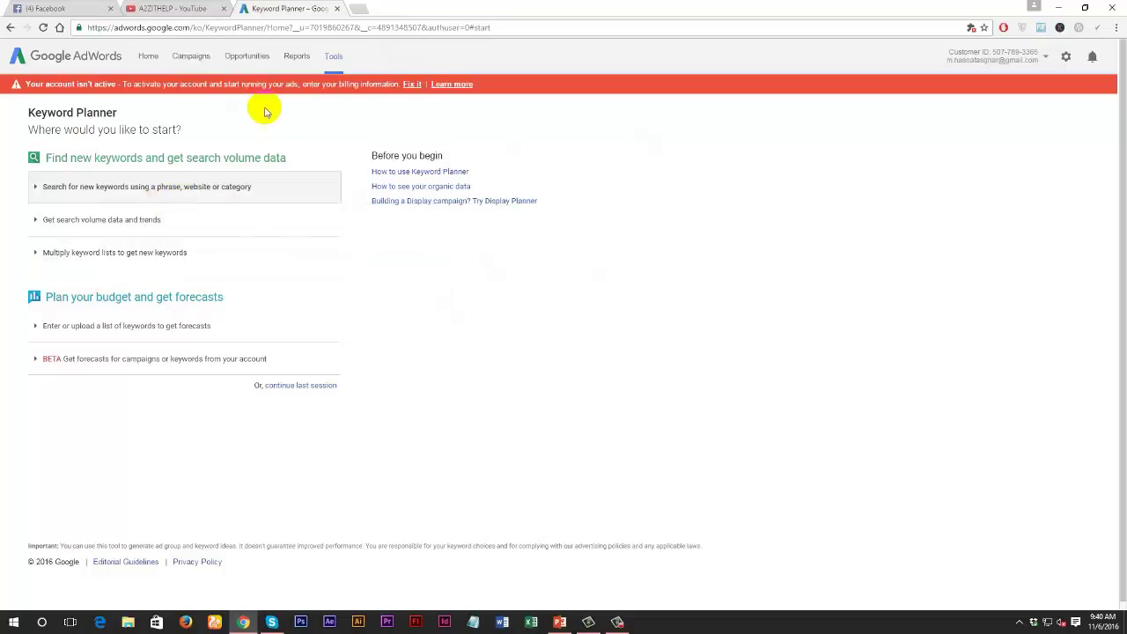
pyautogui.click(334, 57)
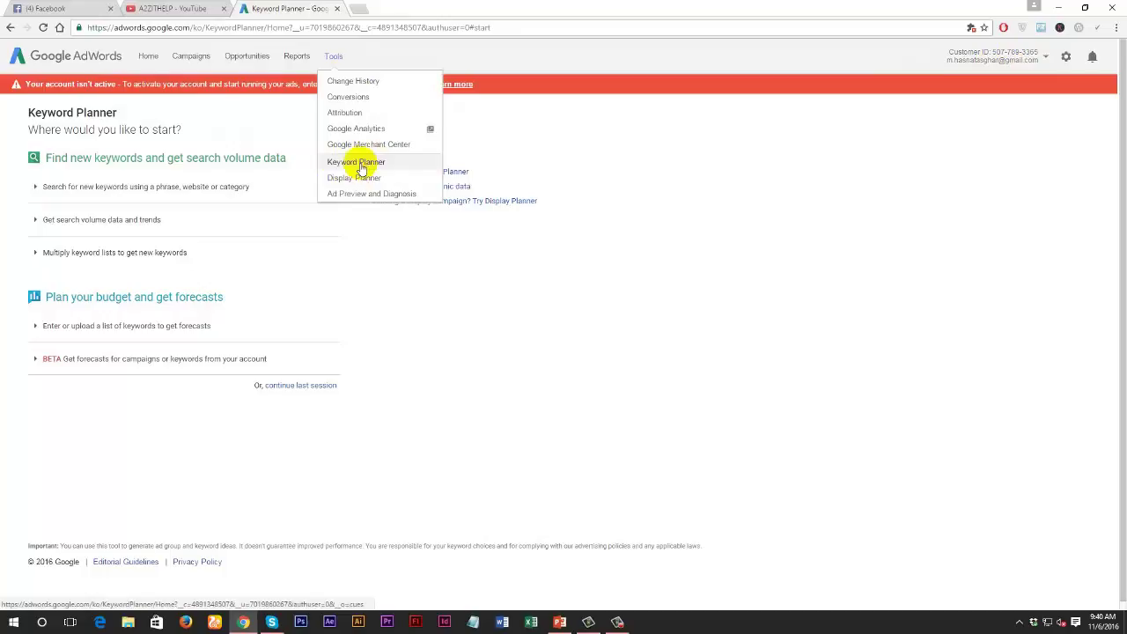
pyautogui.click(369, 211)
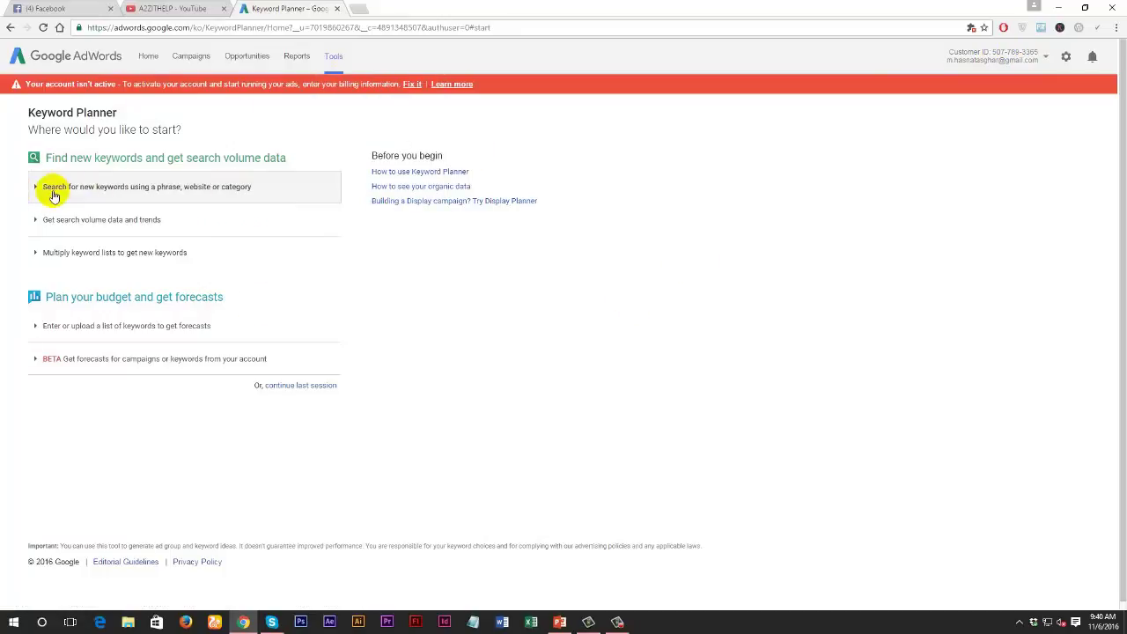
# Expand the search for new keywords using a phrase, website or category, and enter "Online Gmaes" as the product or service
pyautogui.click(55, 189)
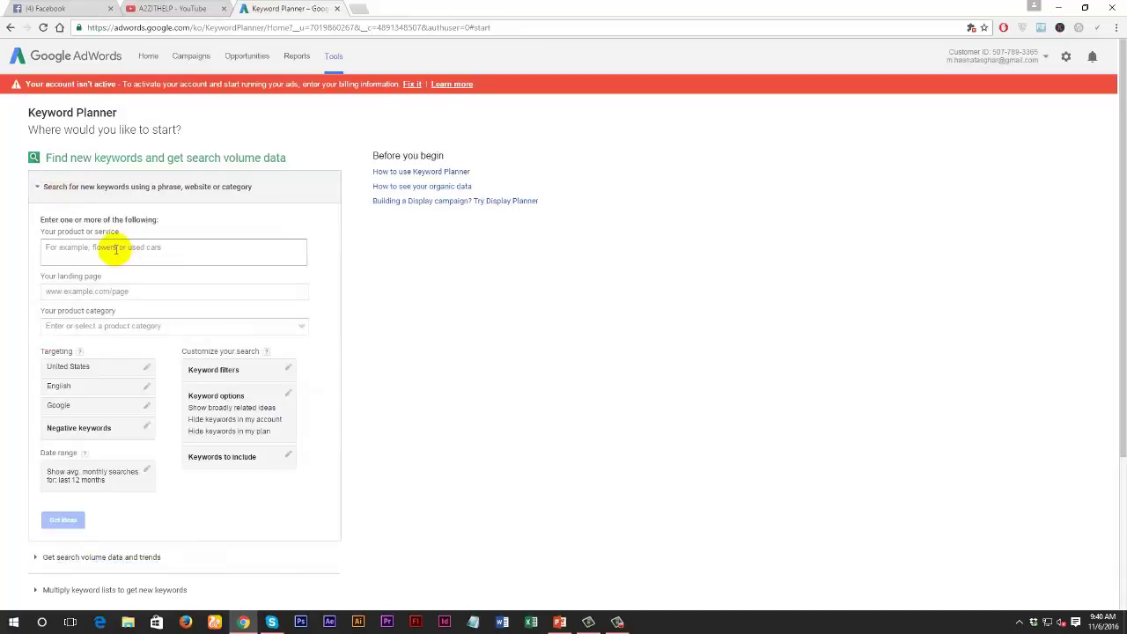
pyautogui.scroll(-1, 114, 352)
pyautogui.scroll(1, 149, 326)
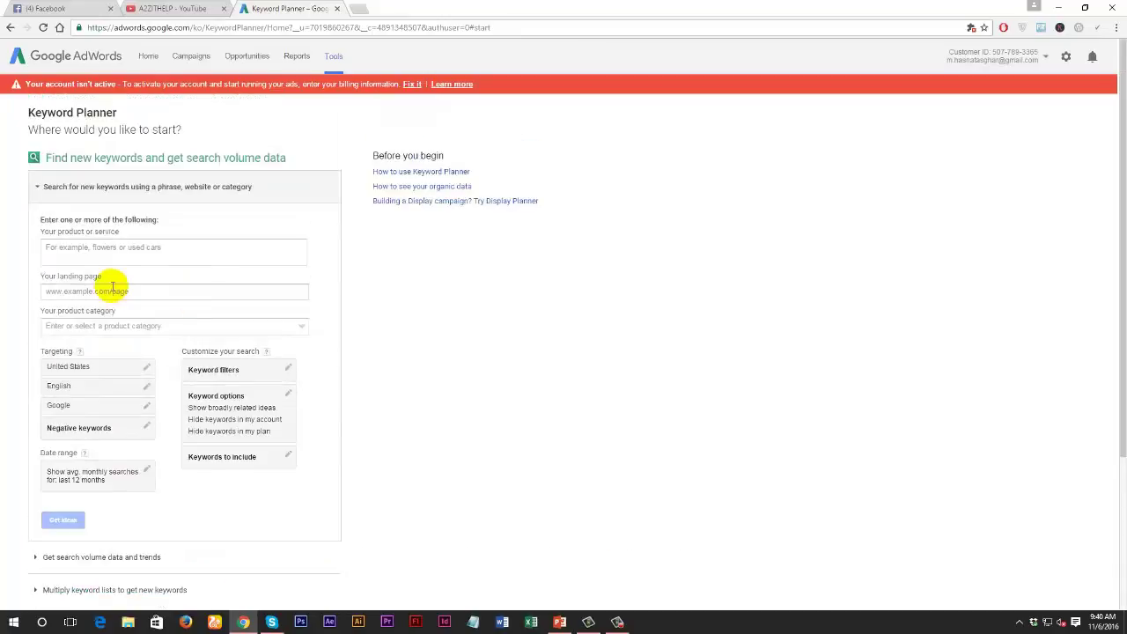
pyautogui.click(63, 251)
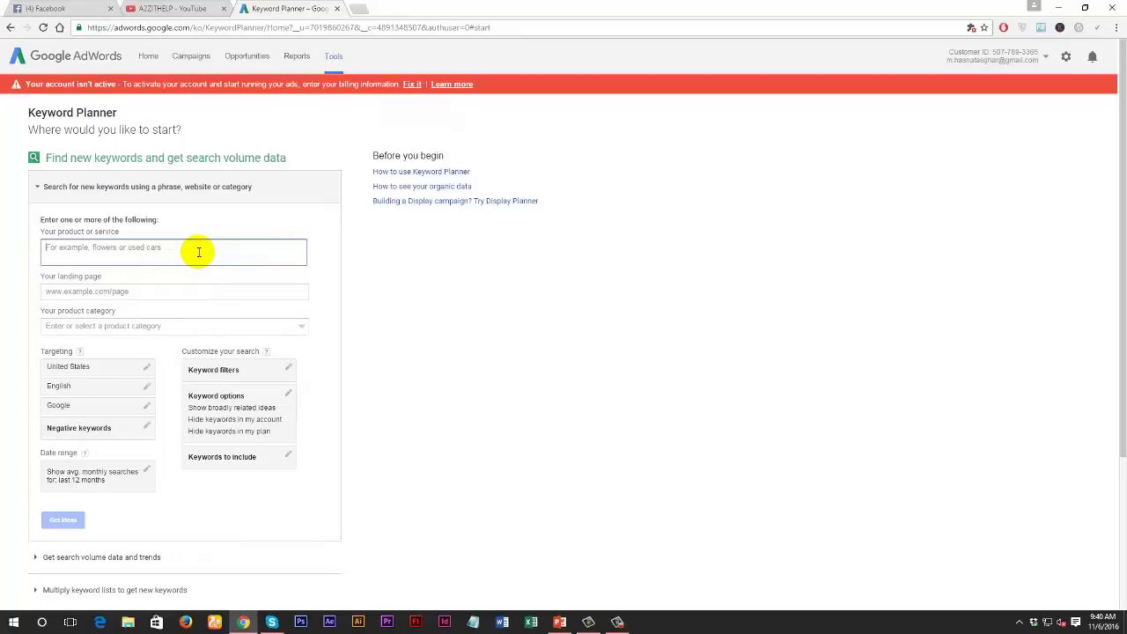
pyautogui.write('Gam')
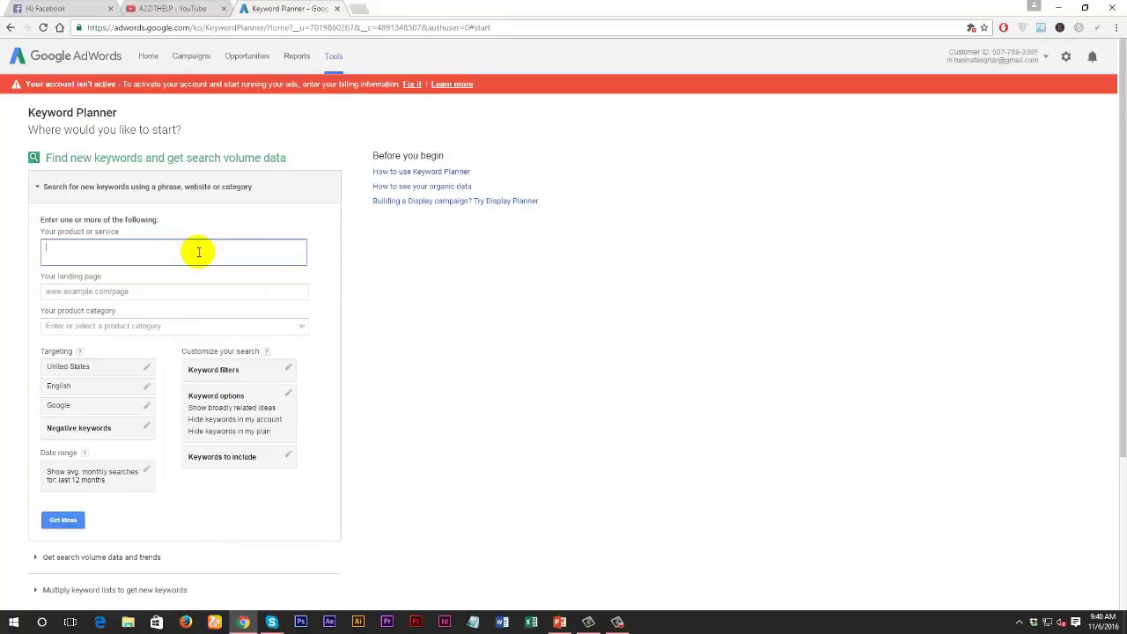
pyautogui.write('Gmaes')
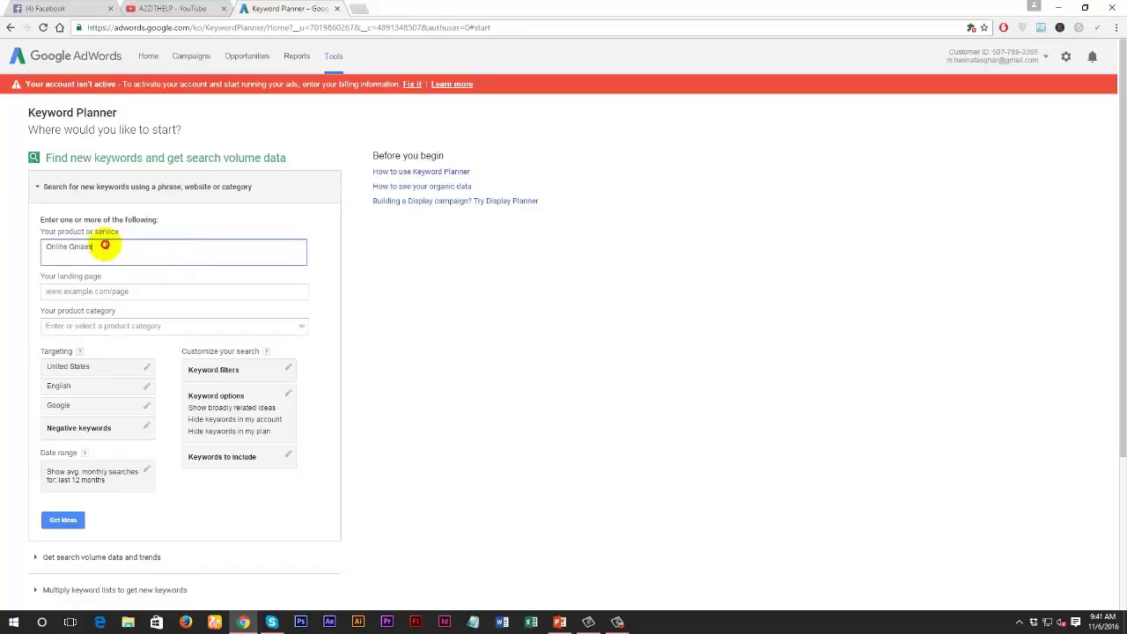
# Review the landing page field and the list of available product categories
pyautogui.moveTo(104, 245); pyautogui.dragTo(1, 249)
pyautogui.click(115, 289)
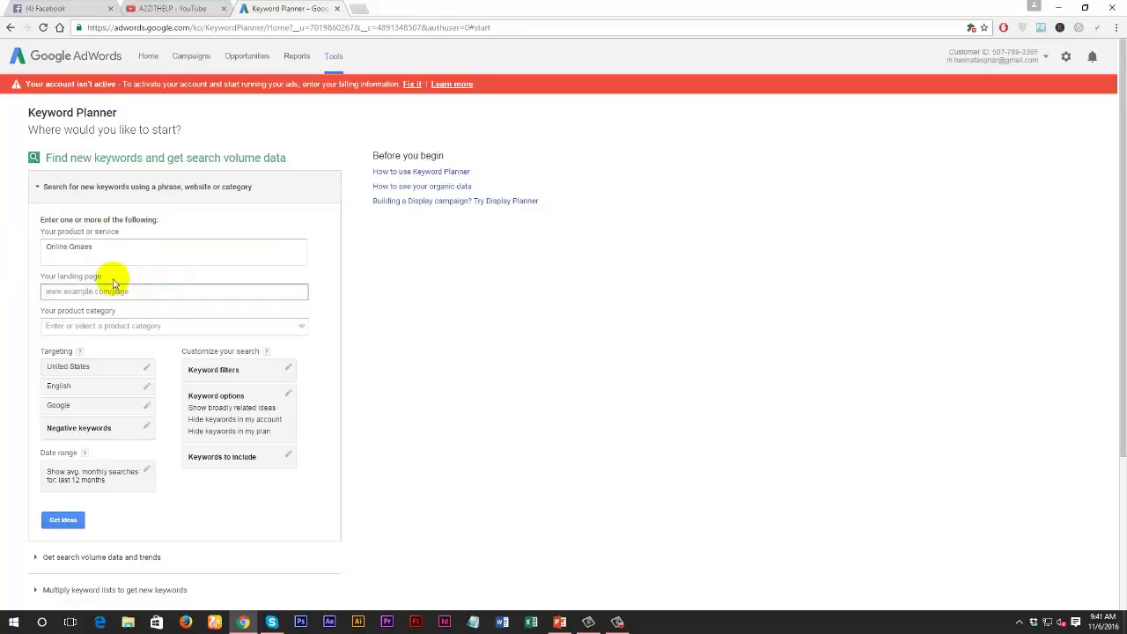
pyautogui.click(70, 279)
pyautogui.click(89, 294)
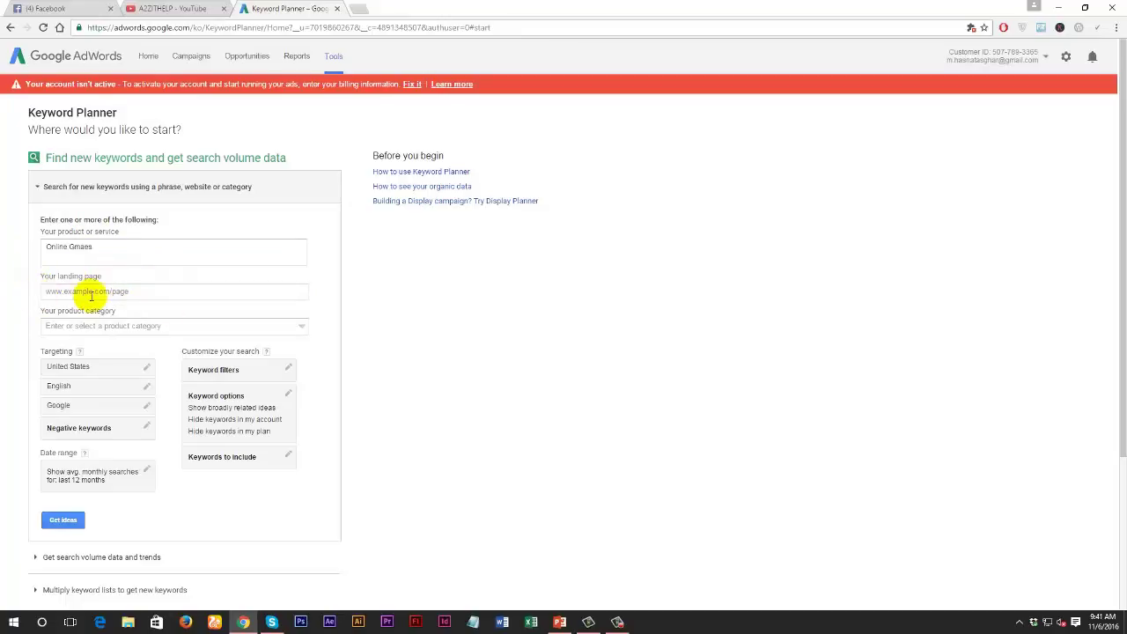
pyautogui.click(267, 261)
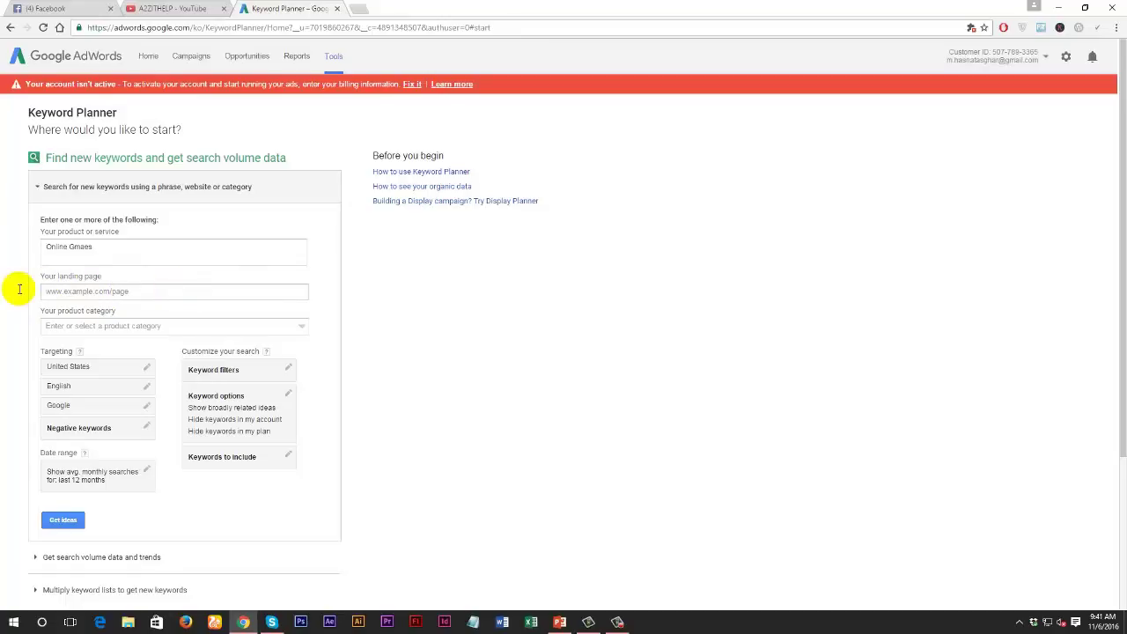
pyautogui.click(121, 324)
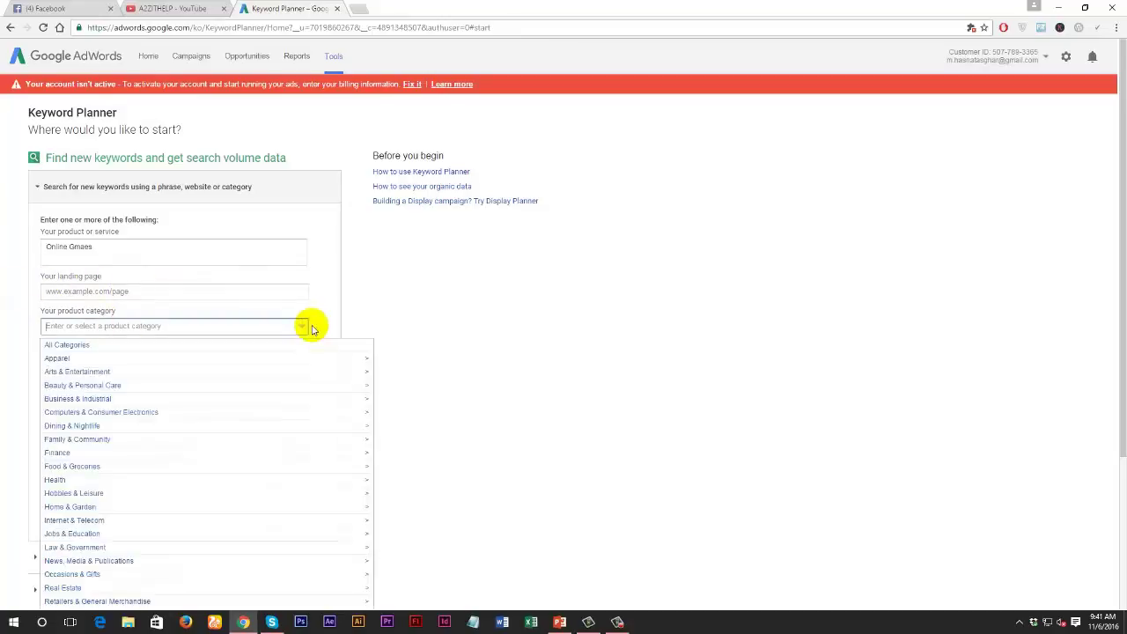
pyautogui.scroll(-2, 202, 491)
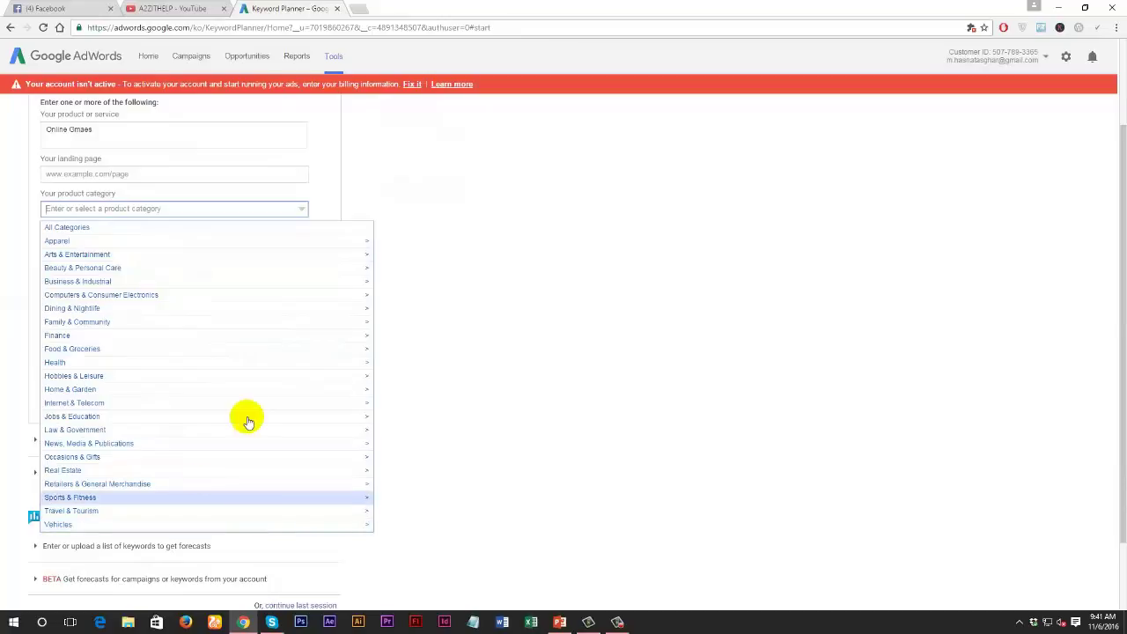
pyautogui.click(25, 292)
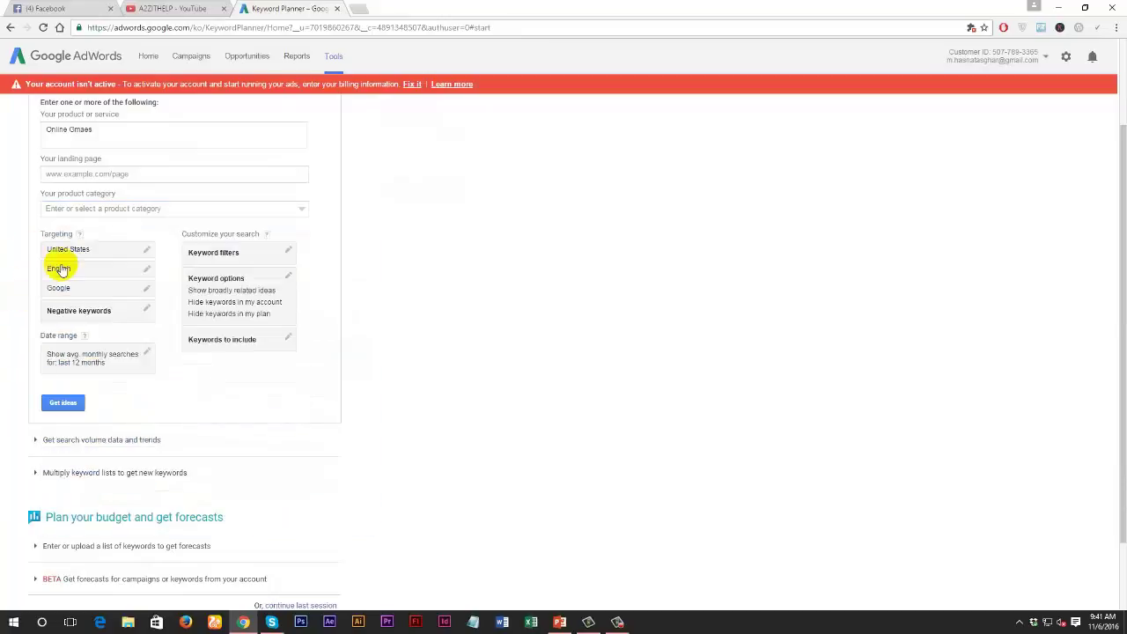
# Remove the current target location, add the country United States as the location, and save the targeting
pyautogui.scroll(1, 151, 270)
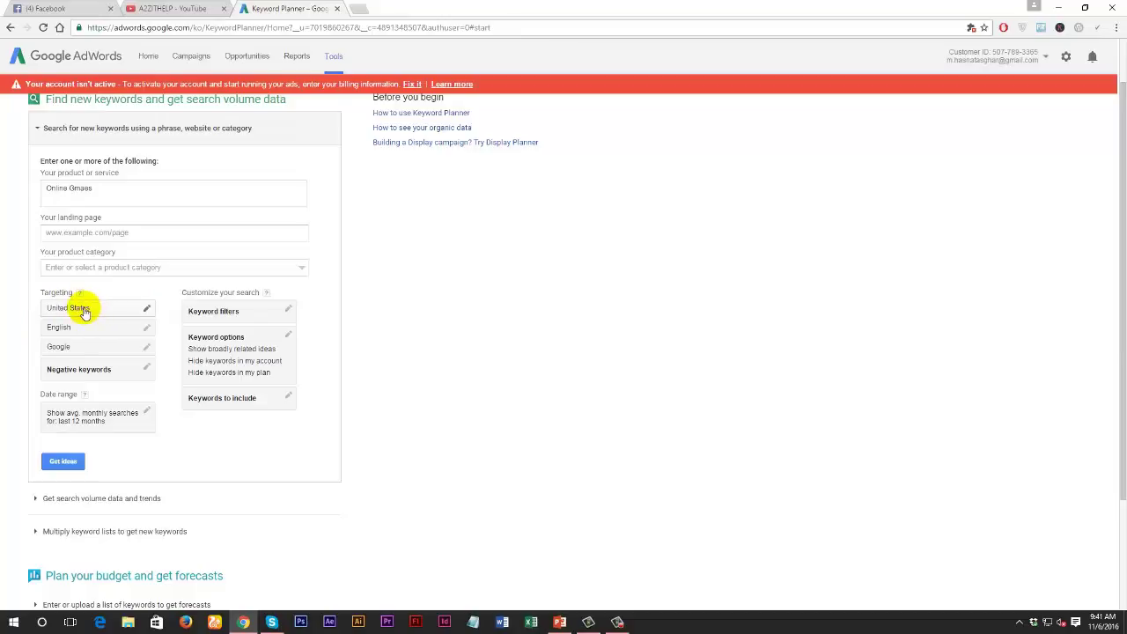
pyautogui.click(146, 313)
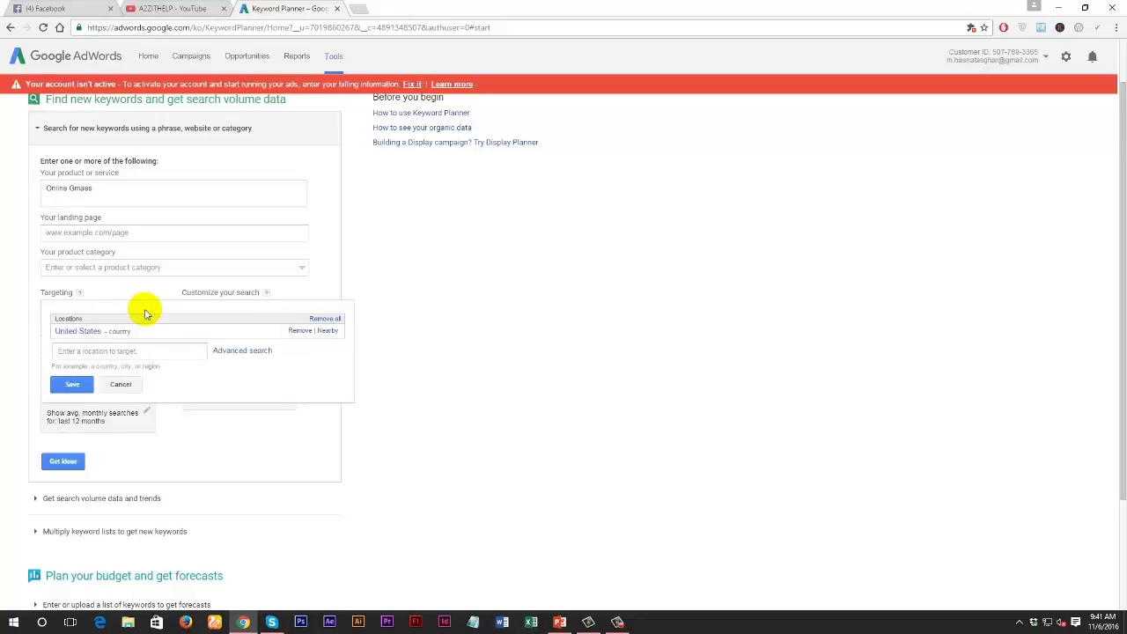
pyautogui.click(297, 331)
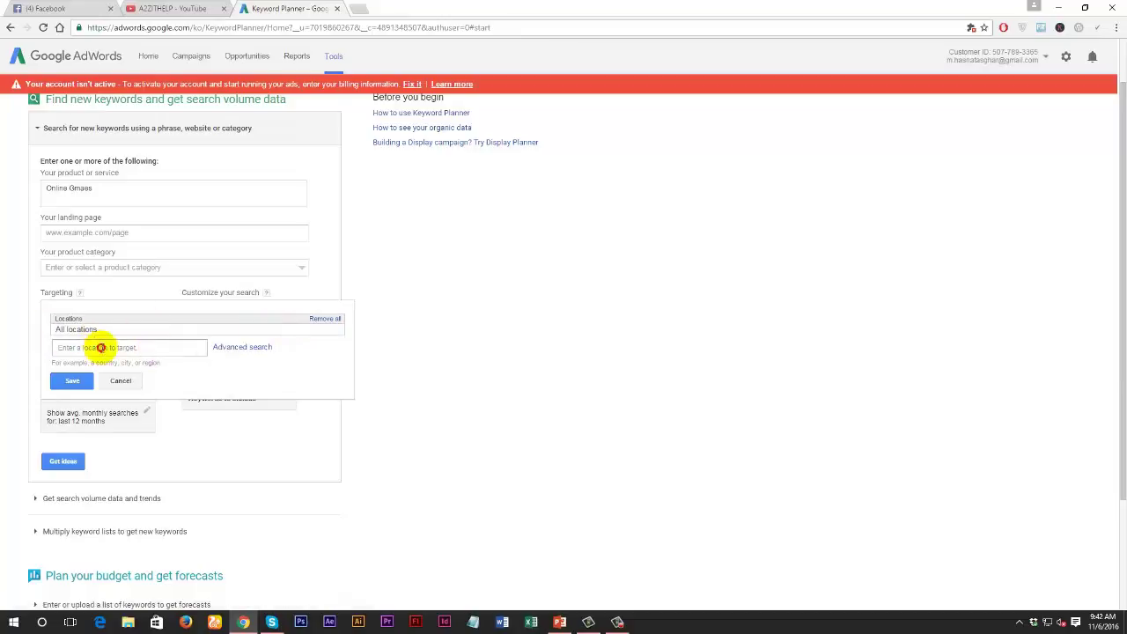
pyautogui.click(102, 348)
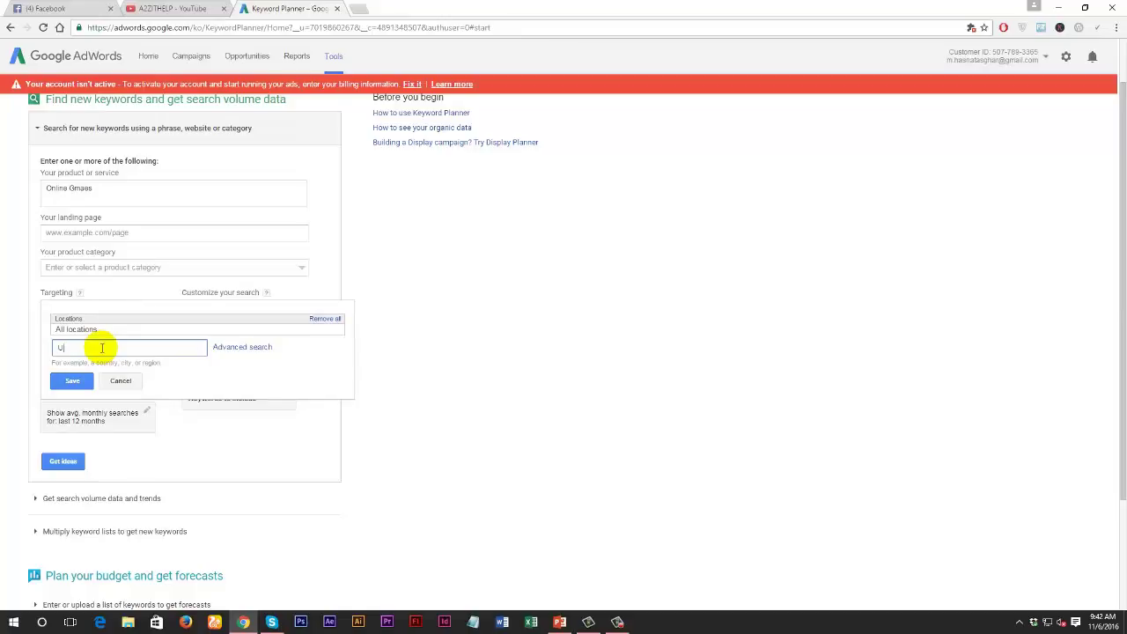
pyautogui.write('United Sta')
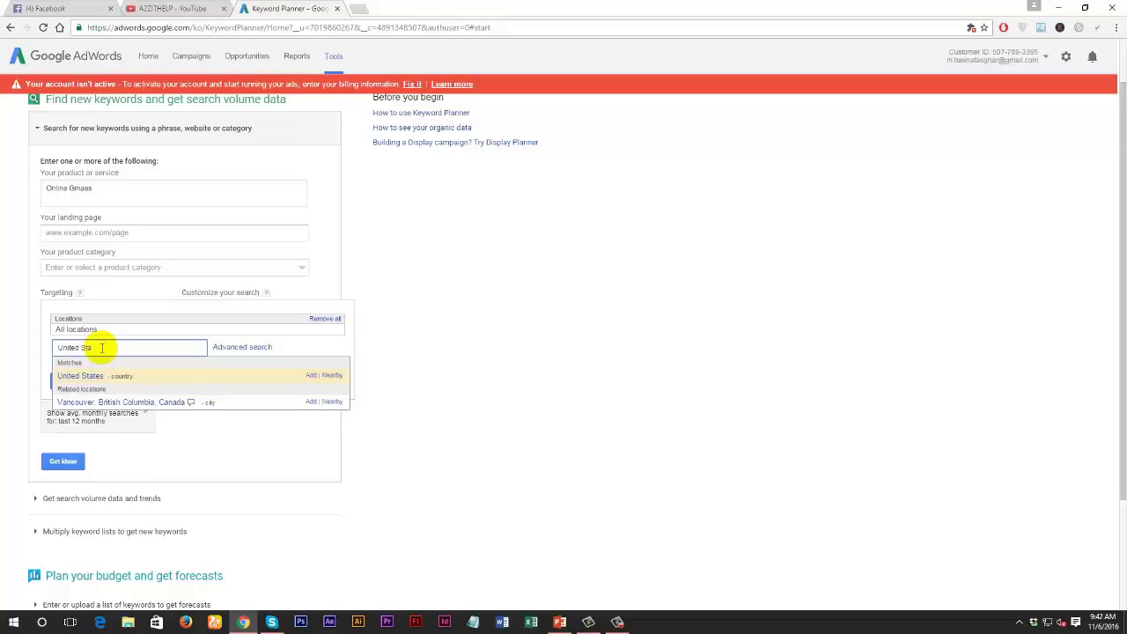
pyautogui.press('Return')
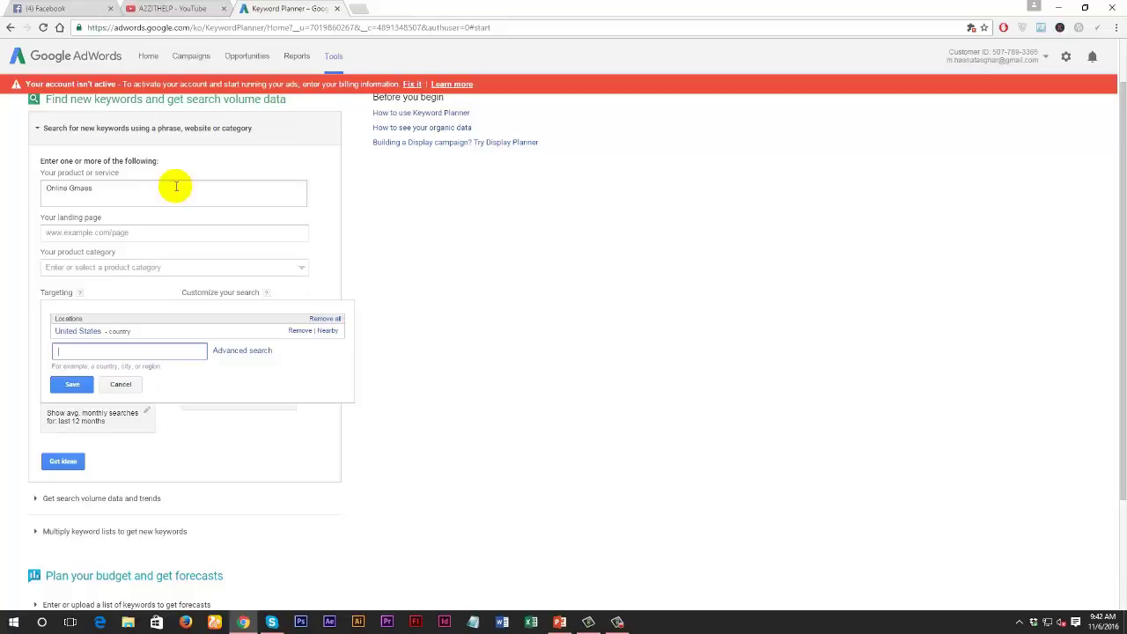
pyautogui.click(74, 384)
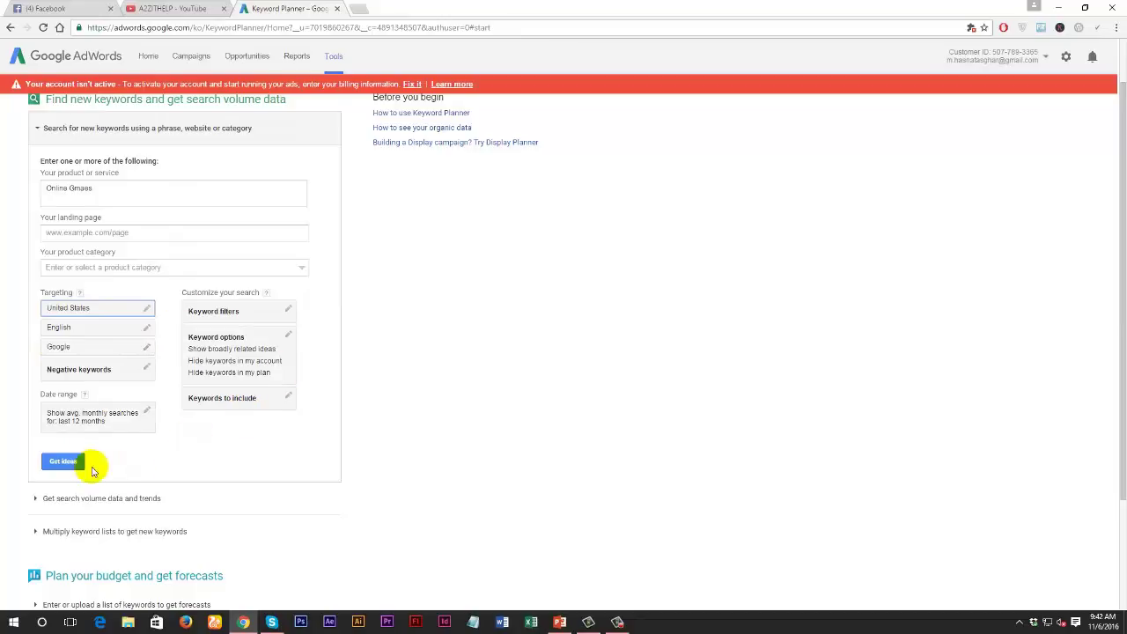
# Get keyword ideas, correct the product or service term to "Online Games", and get the ideas again
pyautogui.click(64, 467)
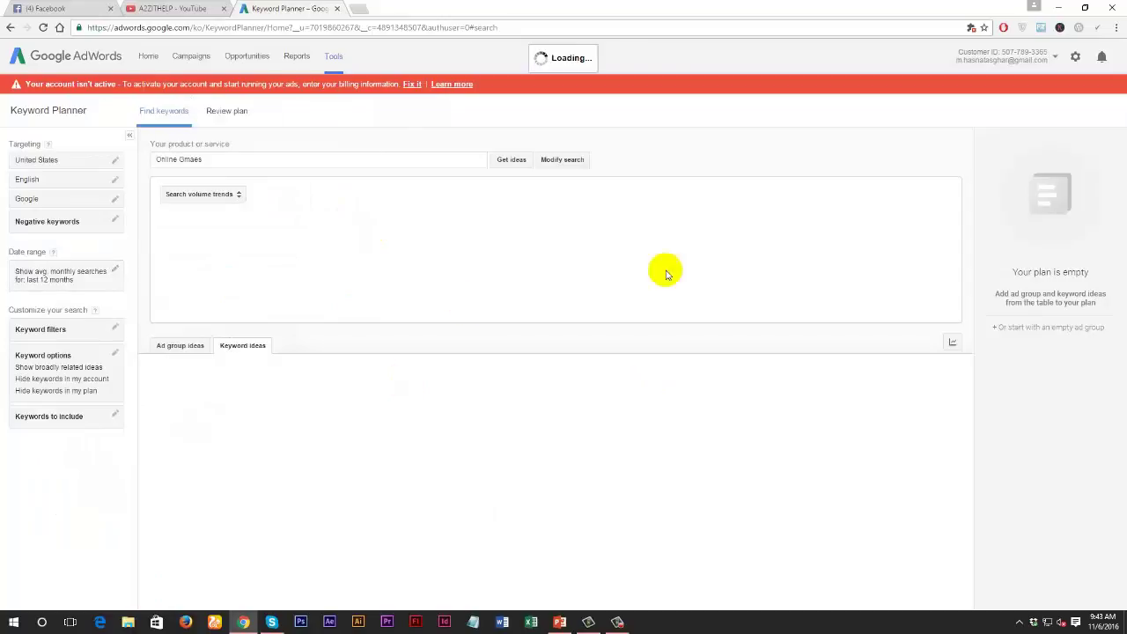
pyautogui.click(522, 167)
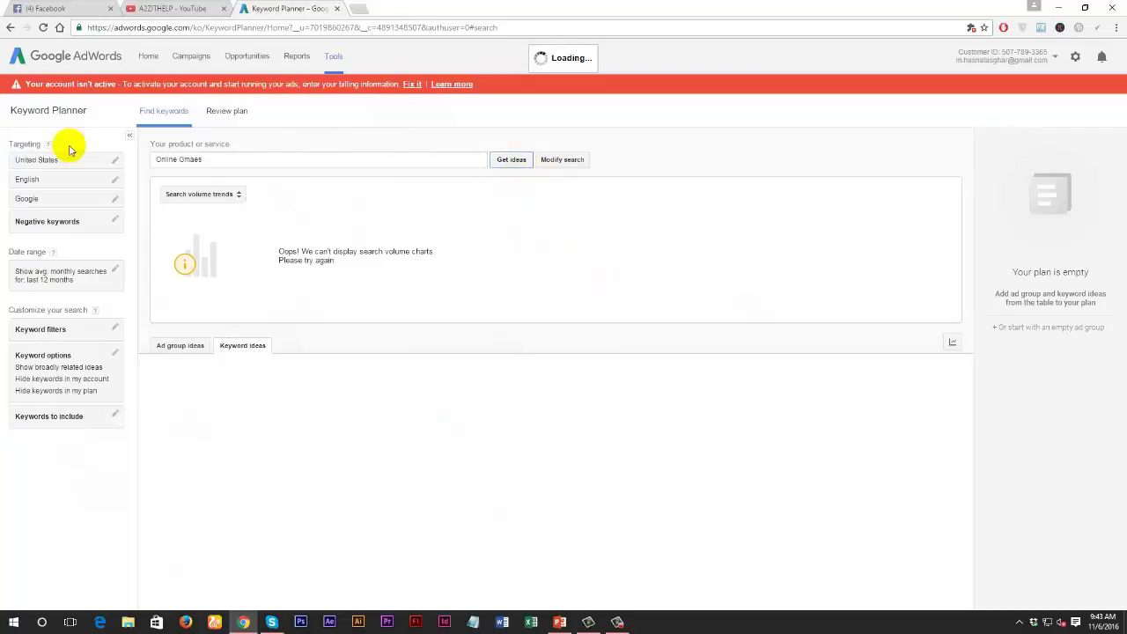
pyautogui.moveTo(211, 159); pyautogui.dragTo(157, 159)
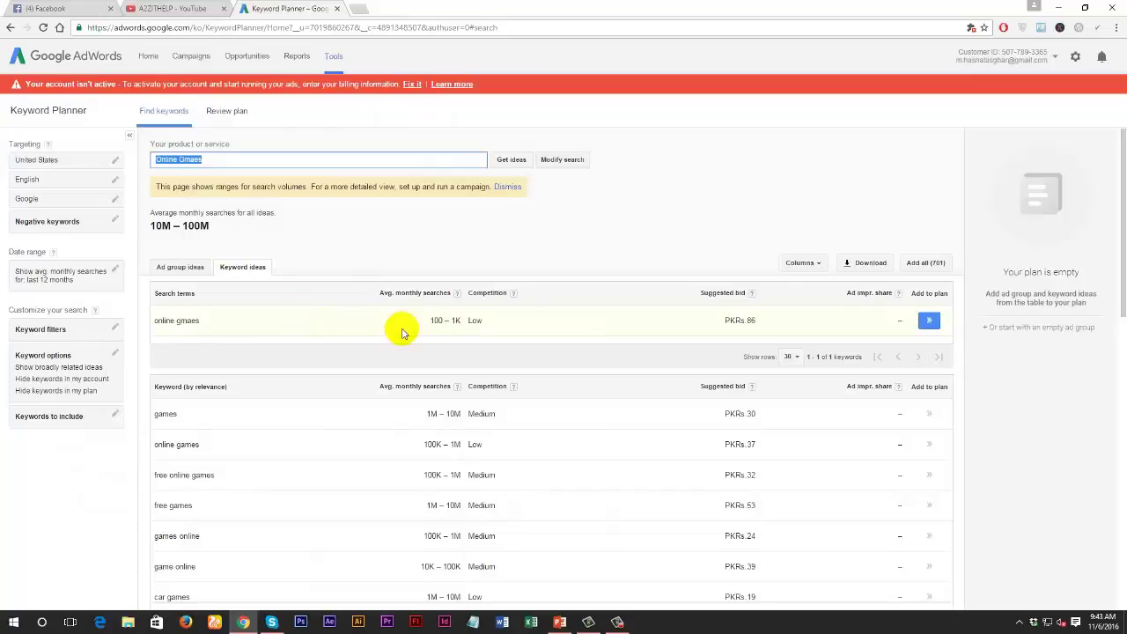
pyautogui.click(180, 159)
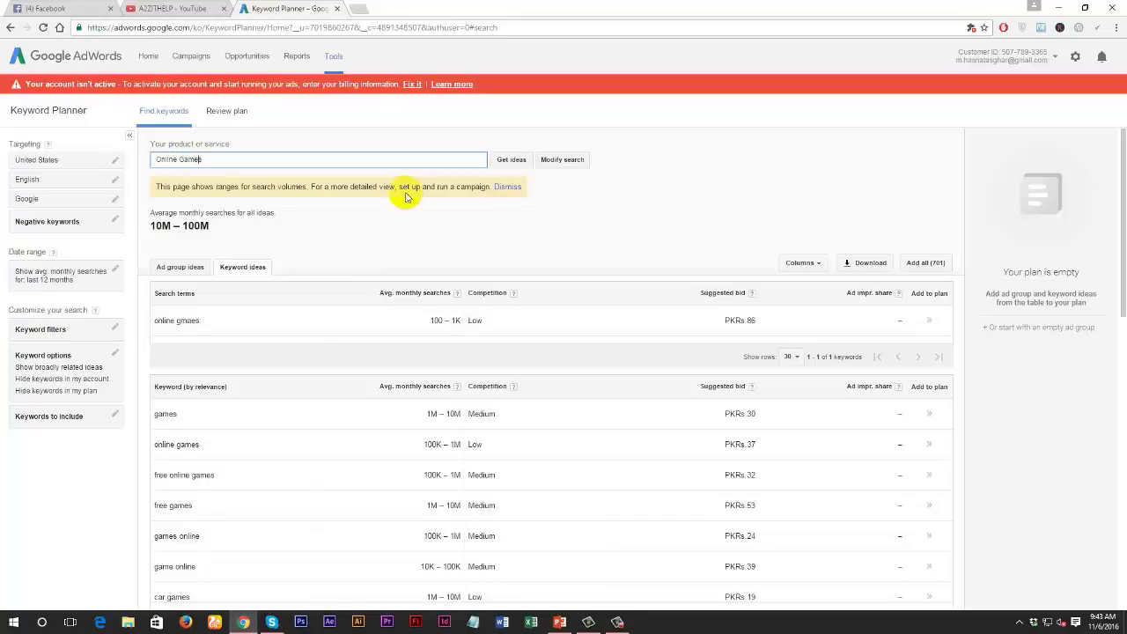
pyautogui.press('Return')
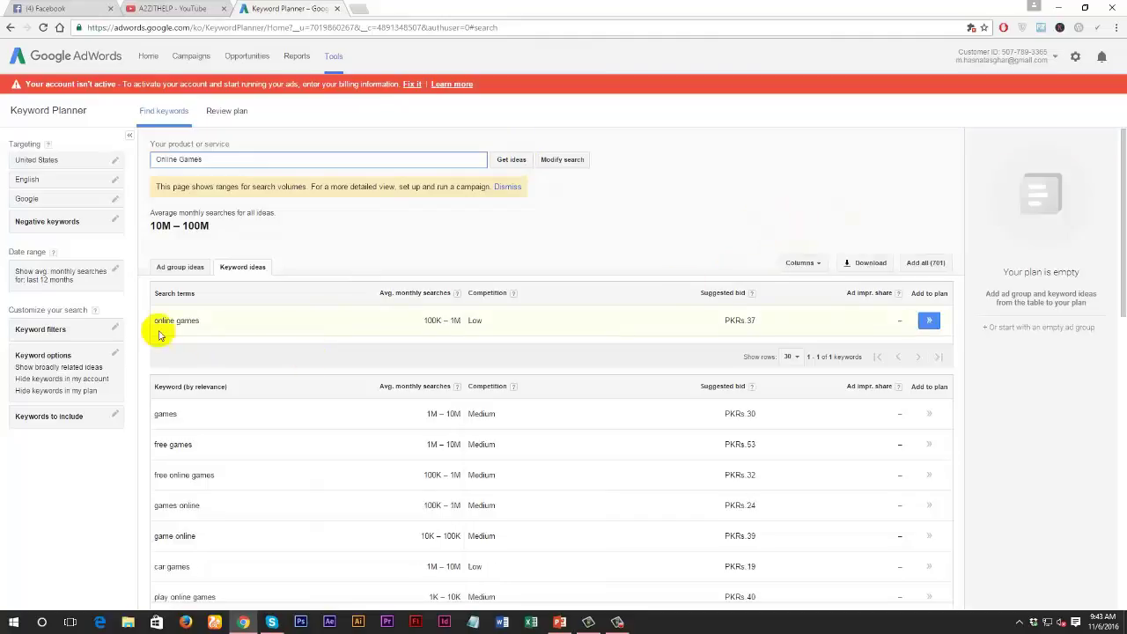
# Examine the keyword ideas for Online Games and the average monthly searches of that search term
pyautogui.moveTo(236, 161); pyautogui.dragTo(151, 161)
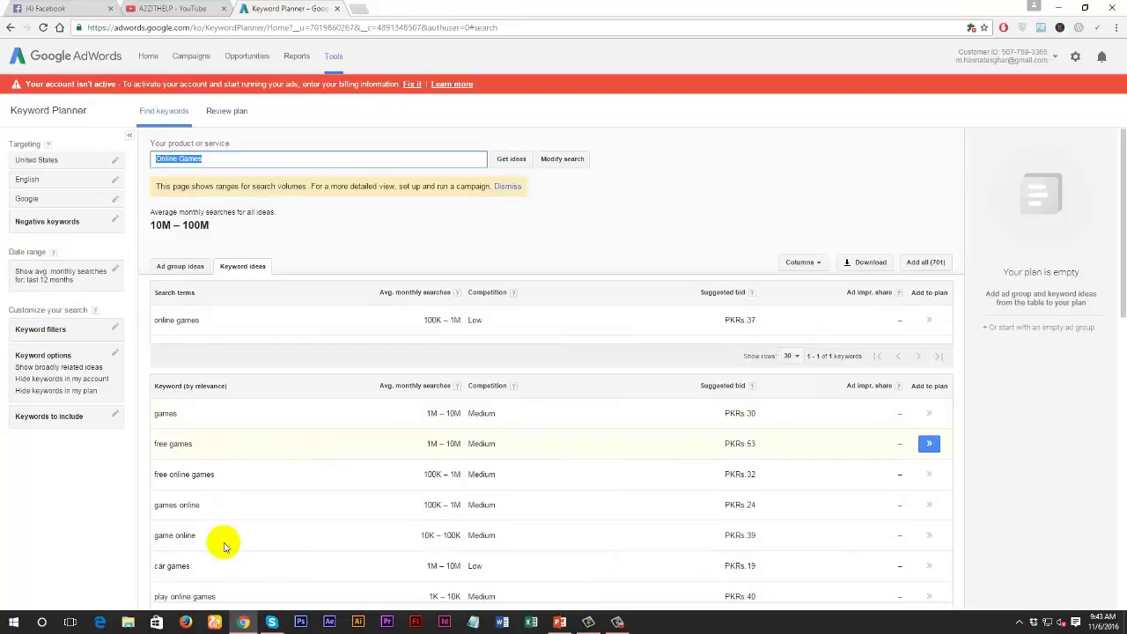
pyautogui.scroll(-1, 303, 545)
pyautogui.scroll(-1, 303, 545)
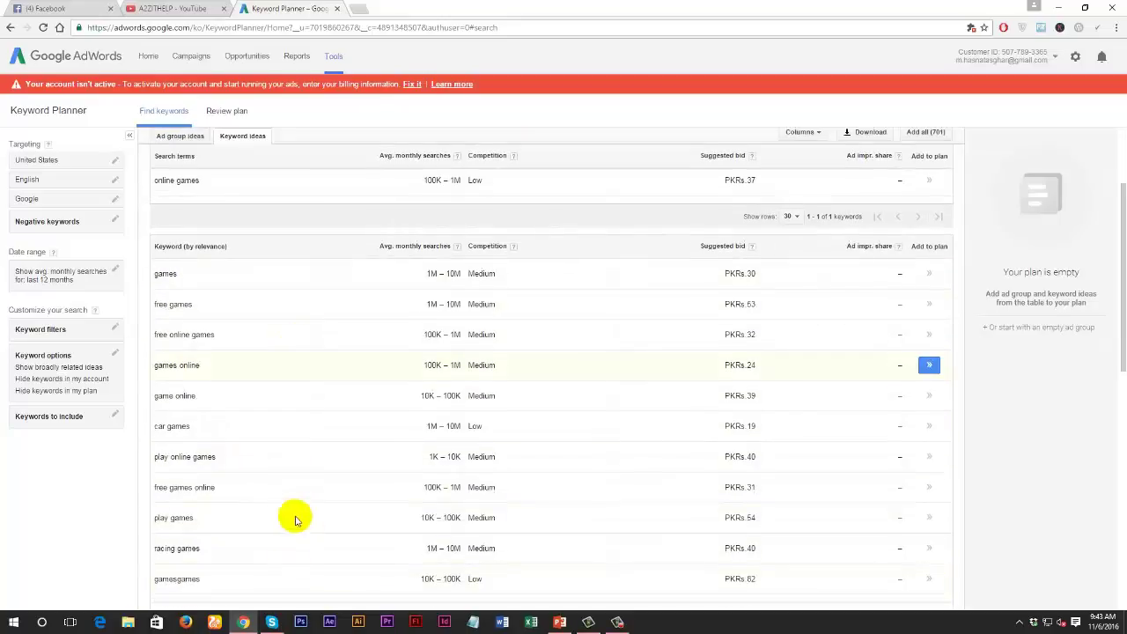
pyautogui.scroll(1, 289, 517)
pyautogui.scroll(1, 286, 517)
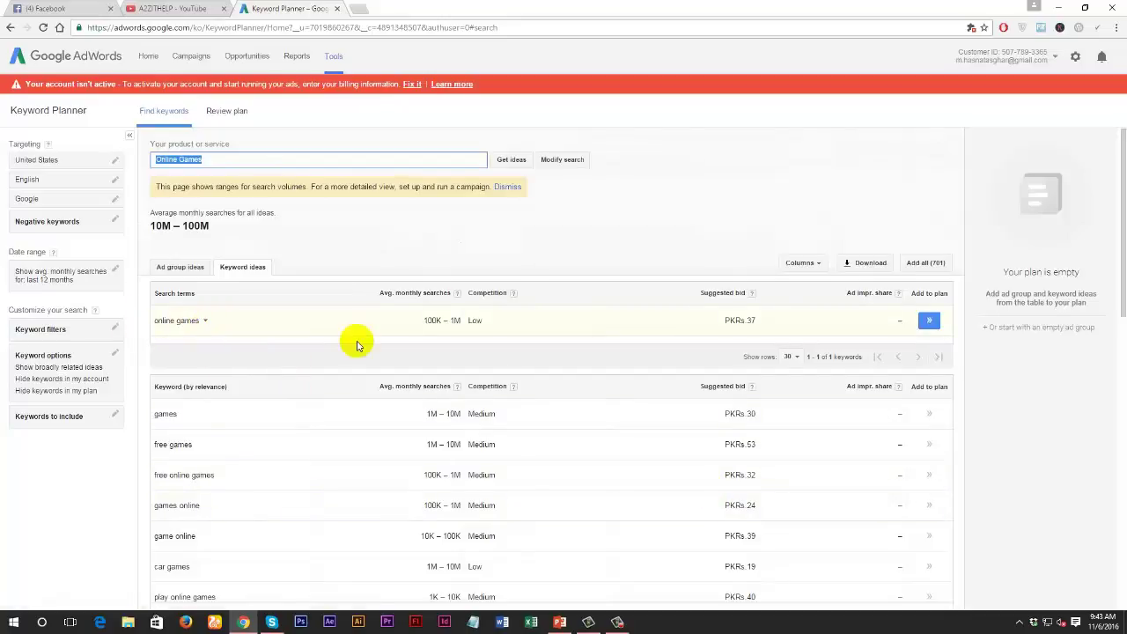
pyautogui.click(458, 320)
pyautogui.doubleClick(458, 319)
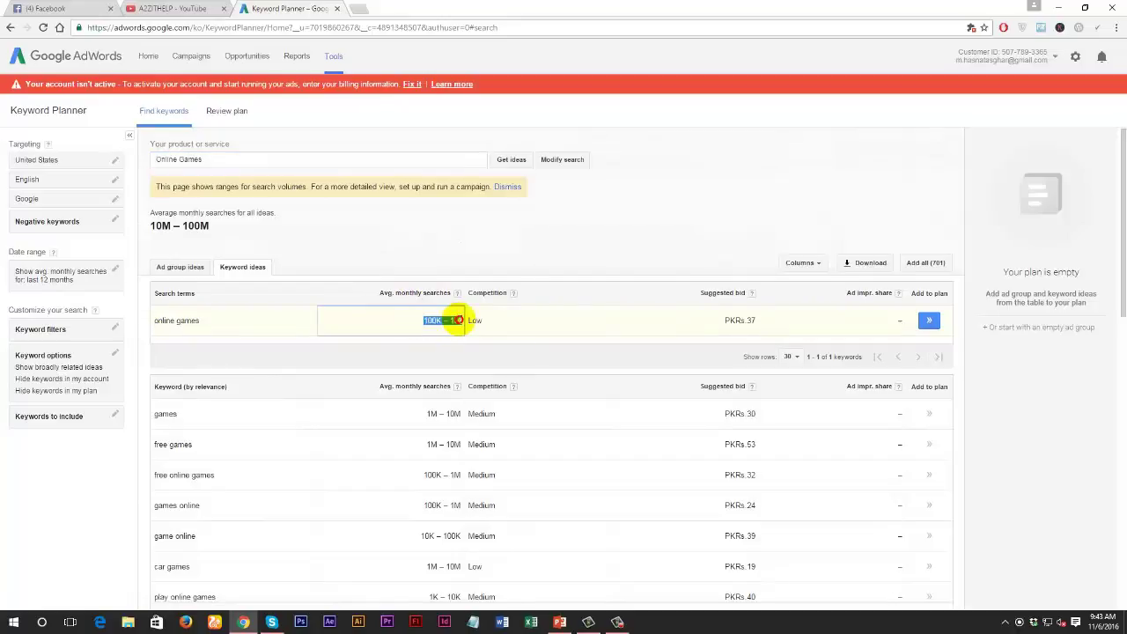
# Examine the average monthly searches range, competition and suggested bid of the online games search term
pyautogui.click(558, 325)
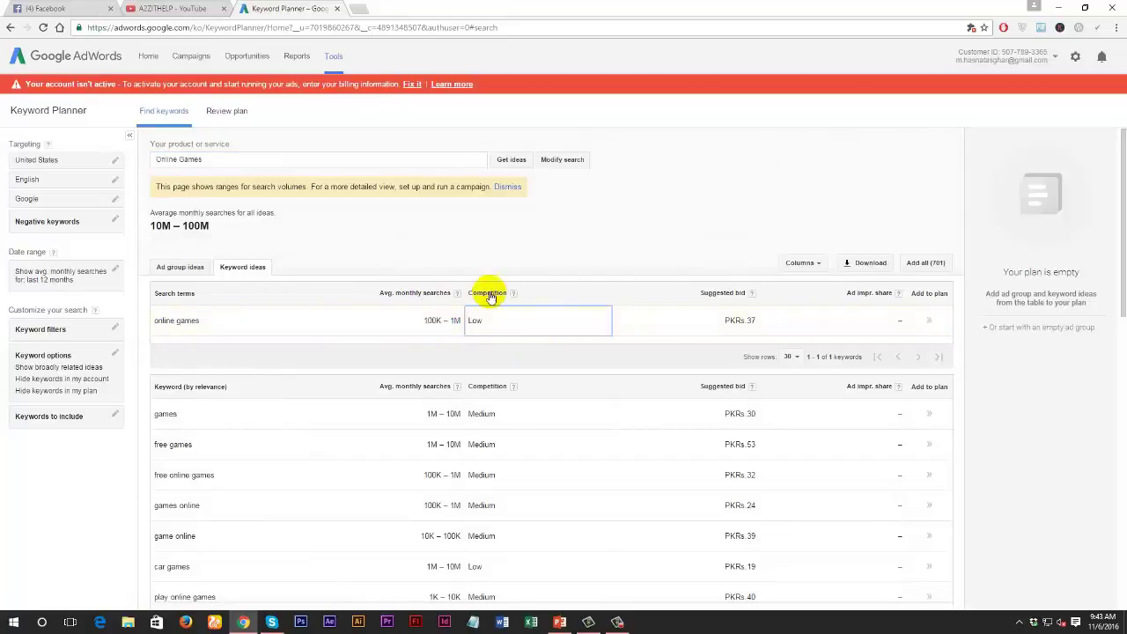
pyautogui.click(691, 322)
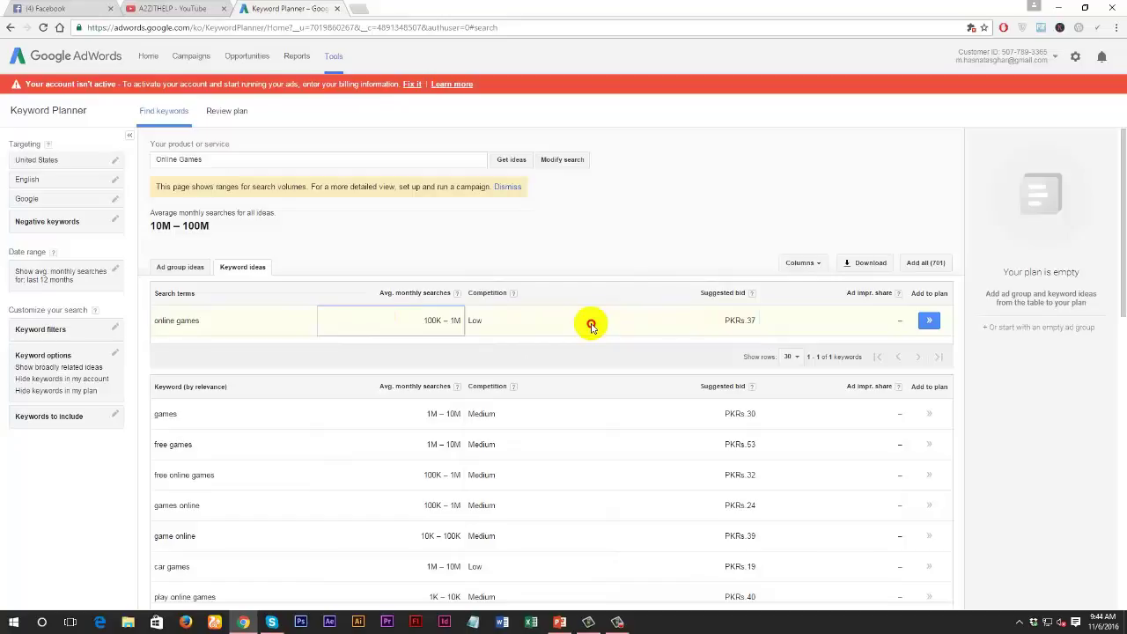
pyautogui.click(718, 324)
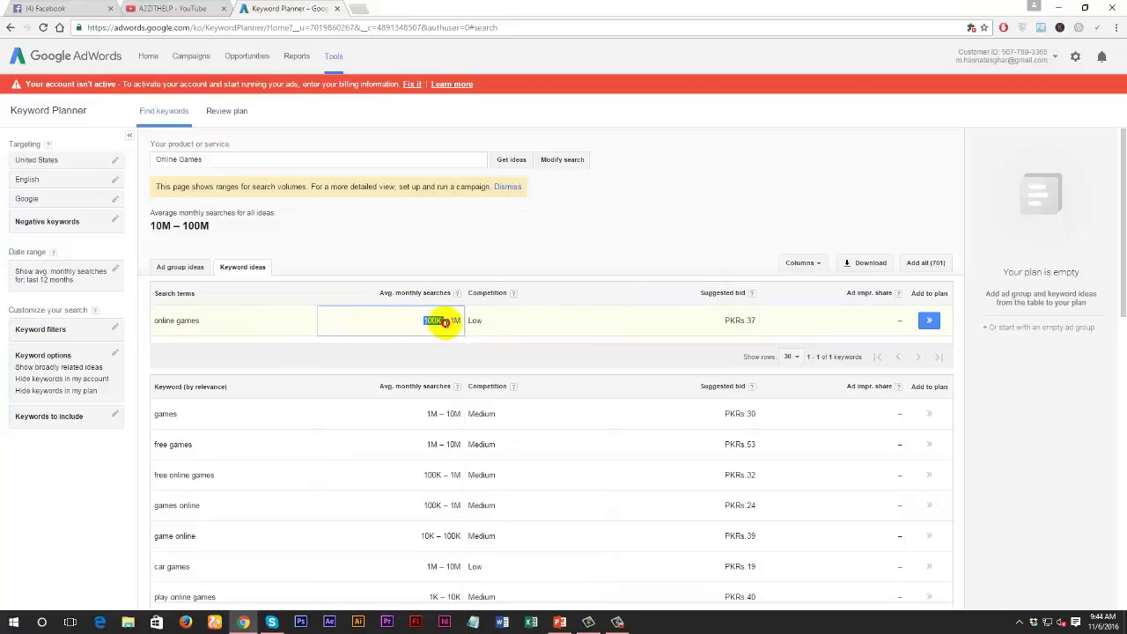
pyautogui.doubleClick(454, 321)
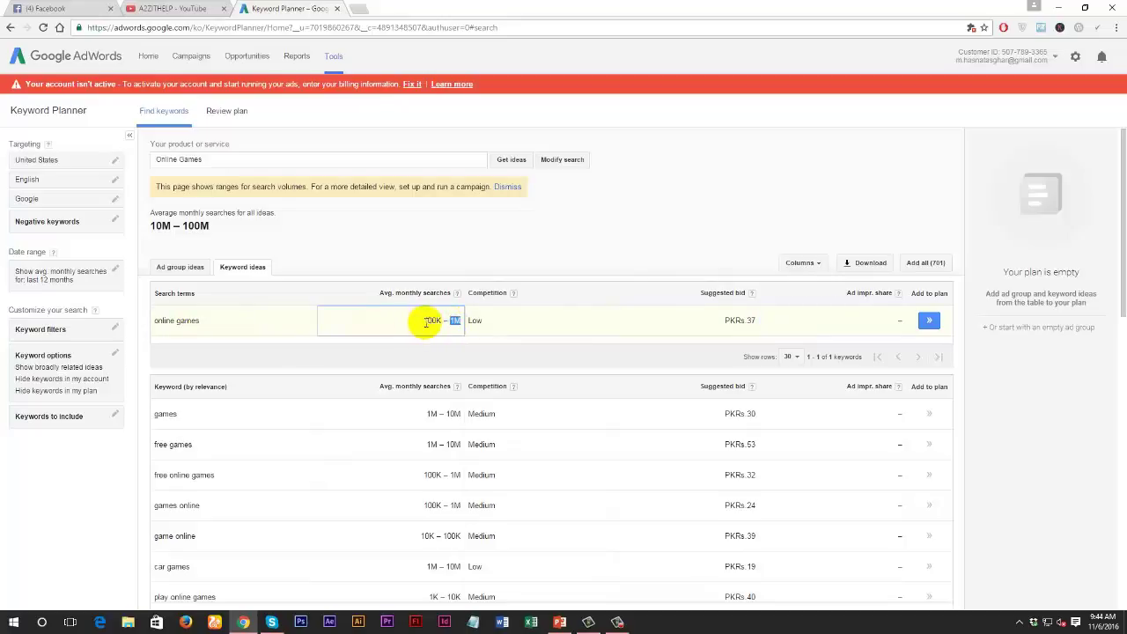
pyautogui.doubleClick(431, 321)
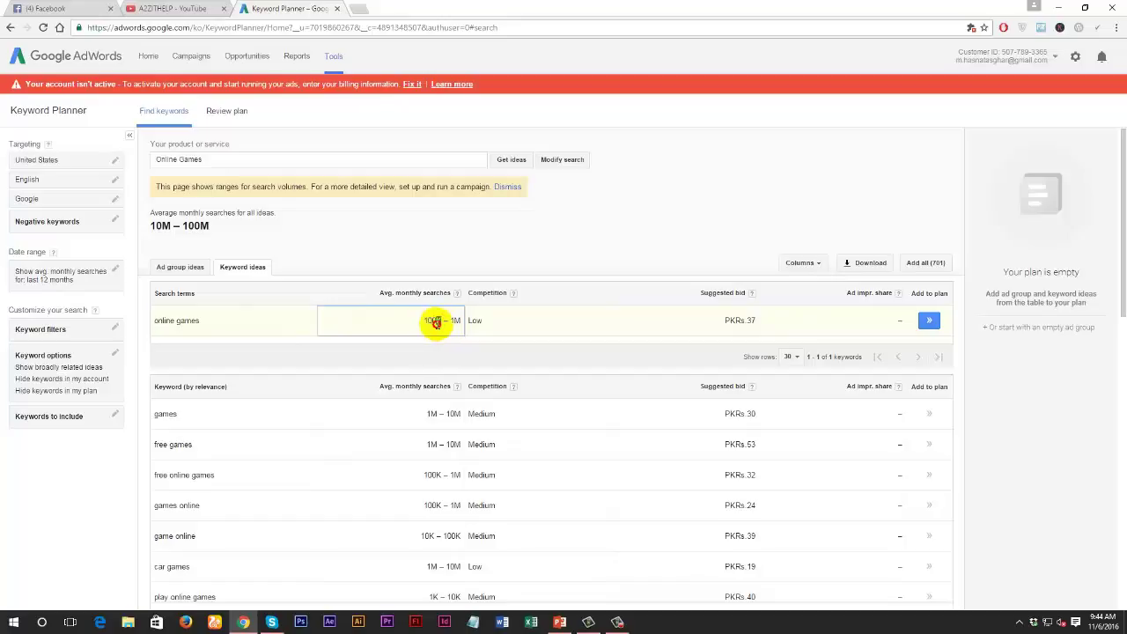
pyautogui.moveTo(437, 322); pyautogui.dragTo(454, 319)
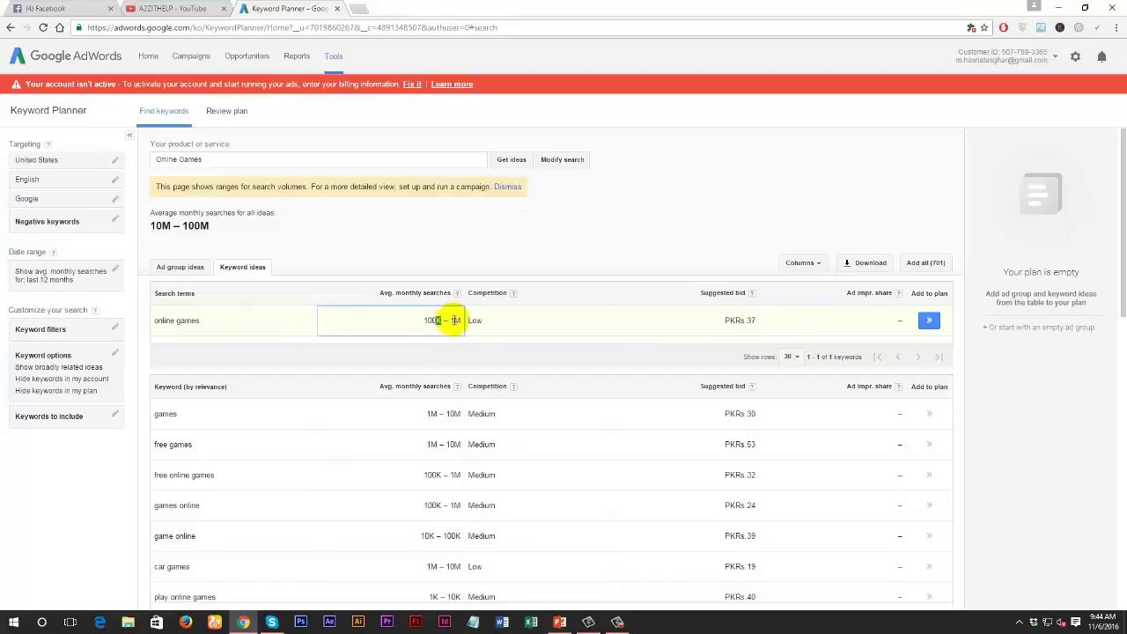
pyautogui.click(425, 328)
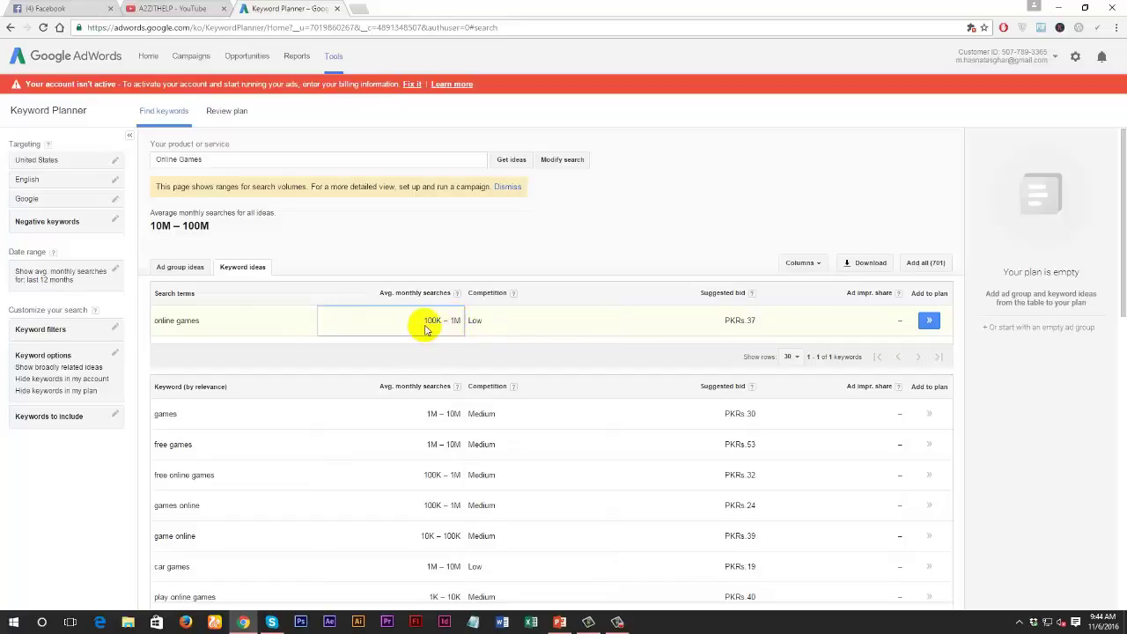
pyautogui.moveTo(425, 328)
pyautogui.mouseDown()
pyautogui.moveTo(461, 326)
pyautogui.moveTo(402, 320)
pyautogui.moveTo(443, 316)
pyautogui.mouseUp()
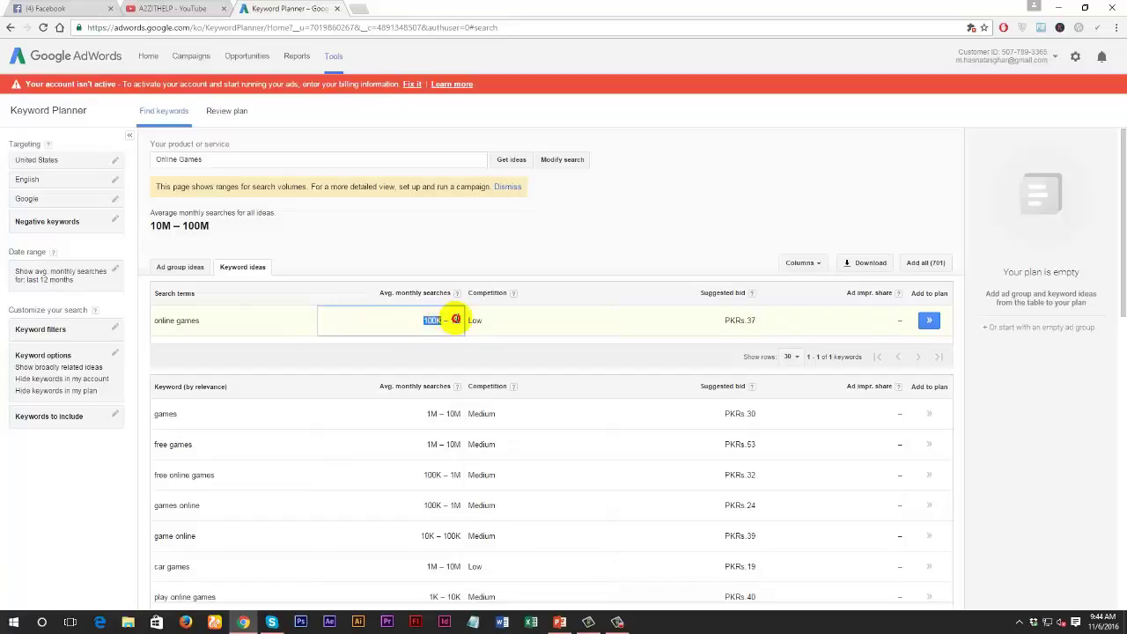
pyautogui.click(455, 322)
pyautogui.doubleClick(453, 322)
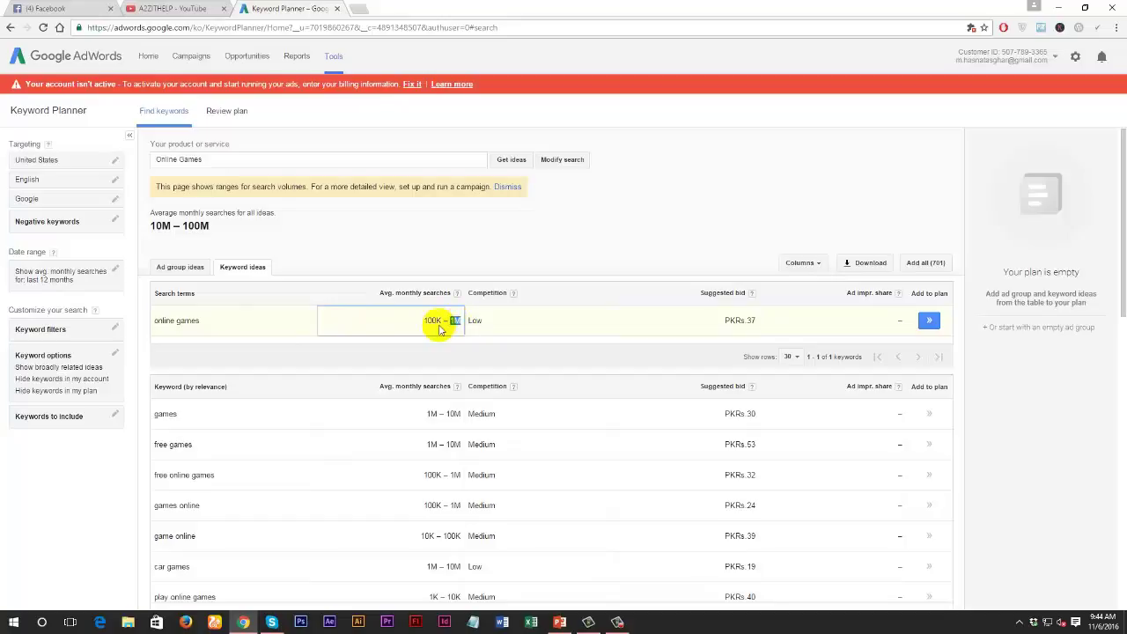
pyautogui.click(394, 347)
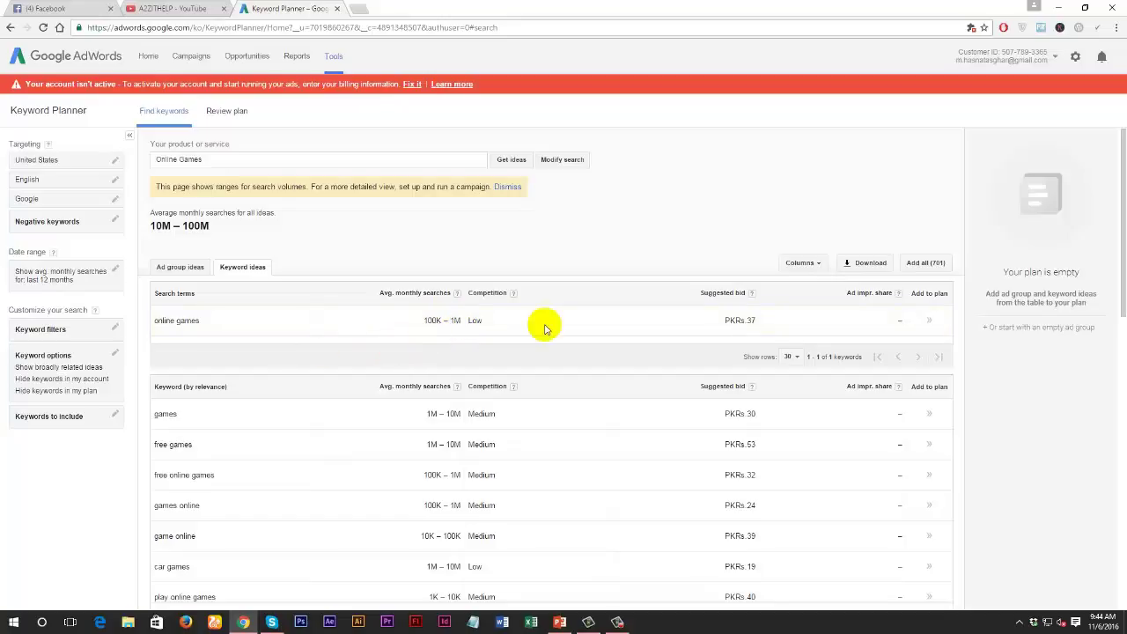
# Sort the keyword ideas by competition and check the competition and suggested bid of the online games term
pyautogui.moveTo(520, 325); pyautogui.dragTo(473, 322)
pyautogui.click(510, 320)
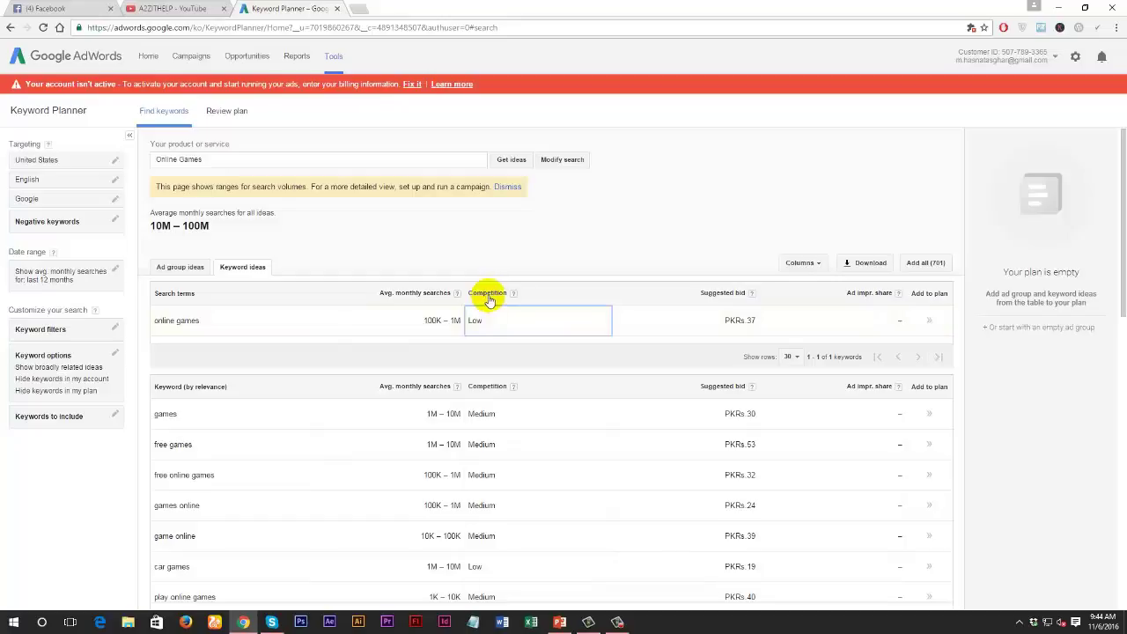
pyautogui.click(572, 298)
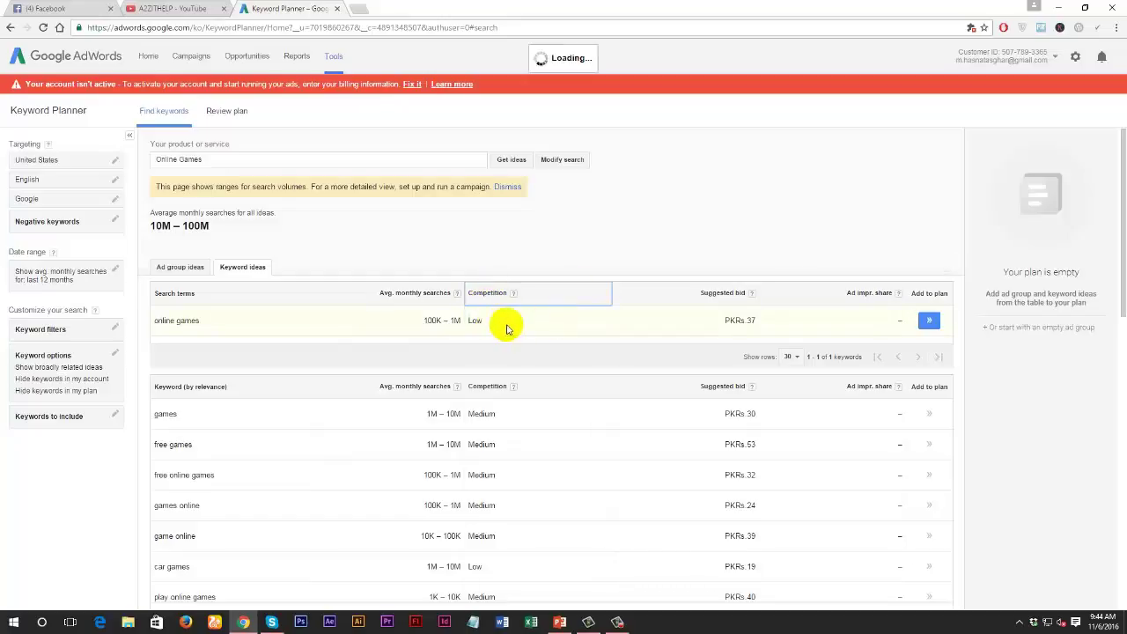
pyautogui.click(527, 325)
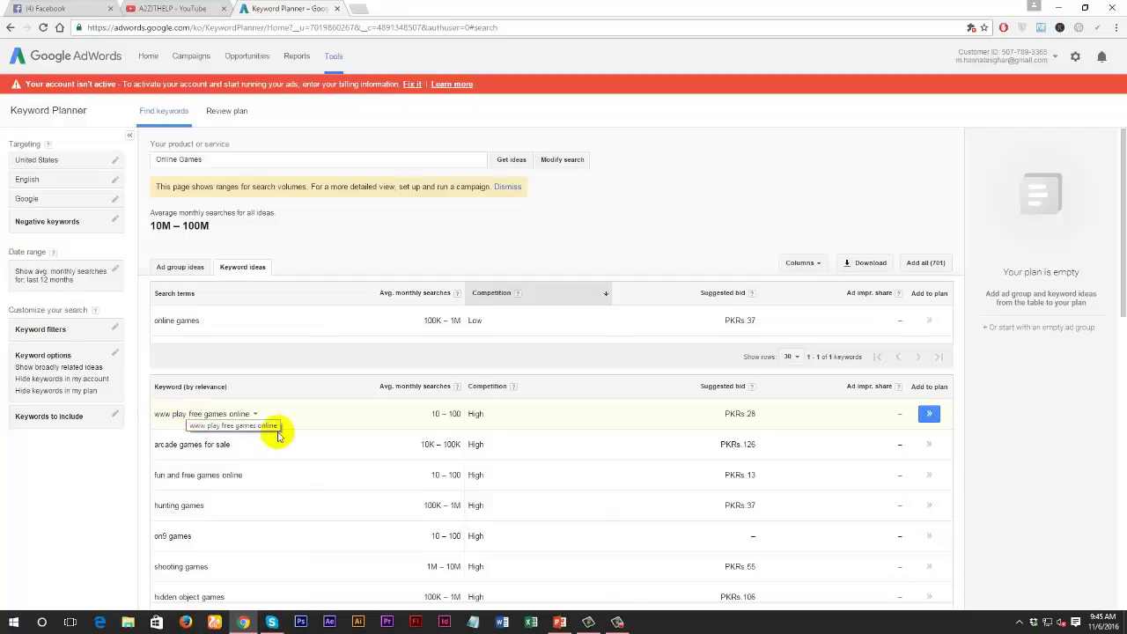
pyautogui.click(493, 324)
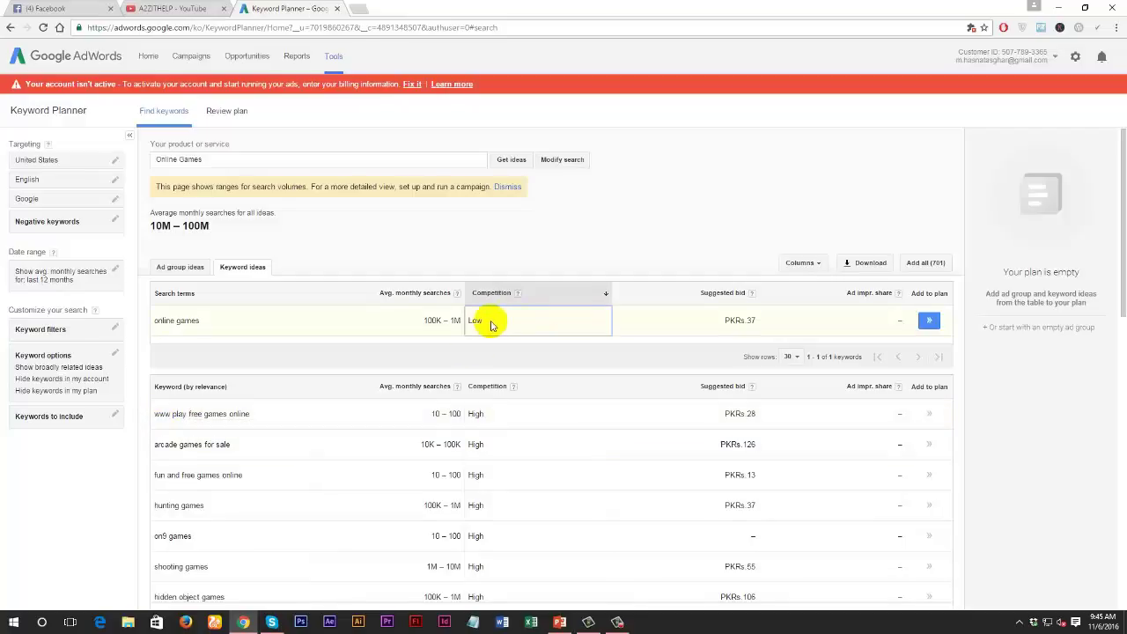
pyautogui.click(693, 319)
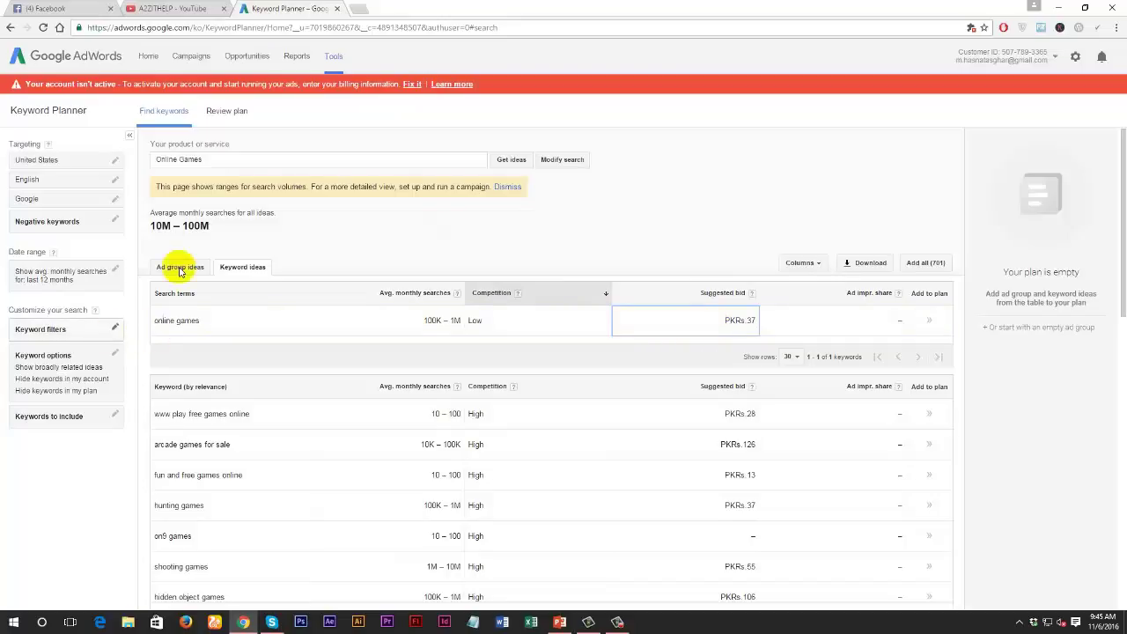
# Search Google for "online games" in a new browser tab and open the Addicting Games result
pyautogui.click(366, 12)
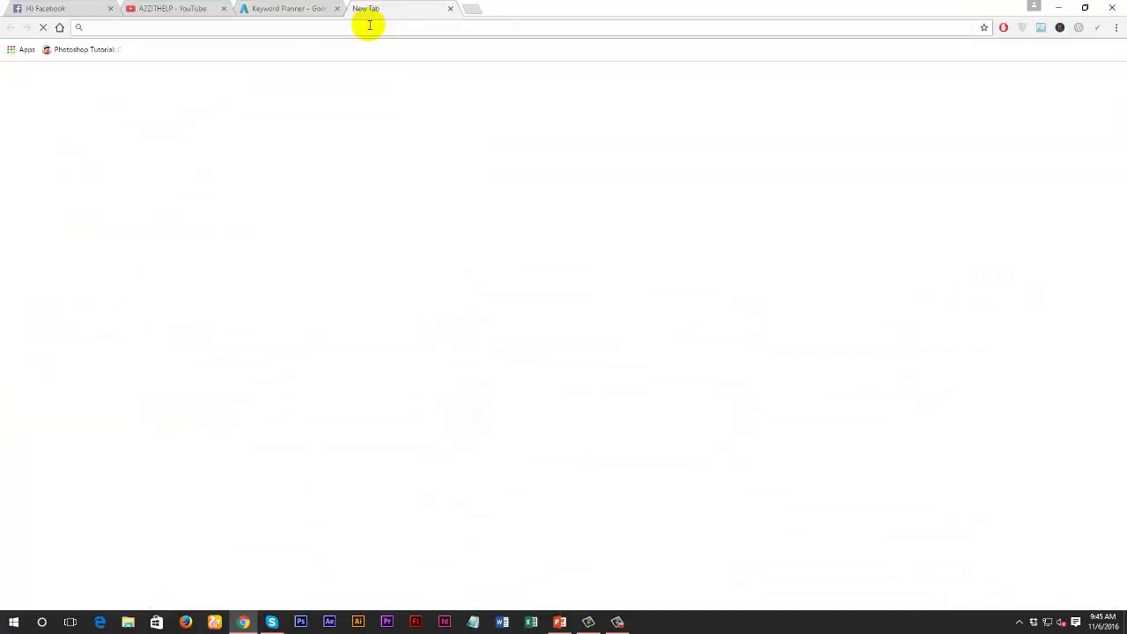
pyautogui.write('online')
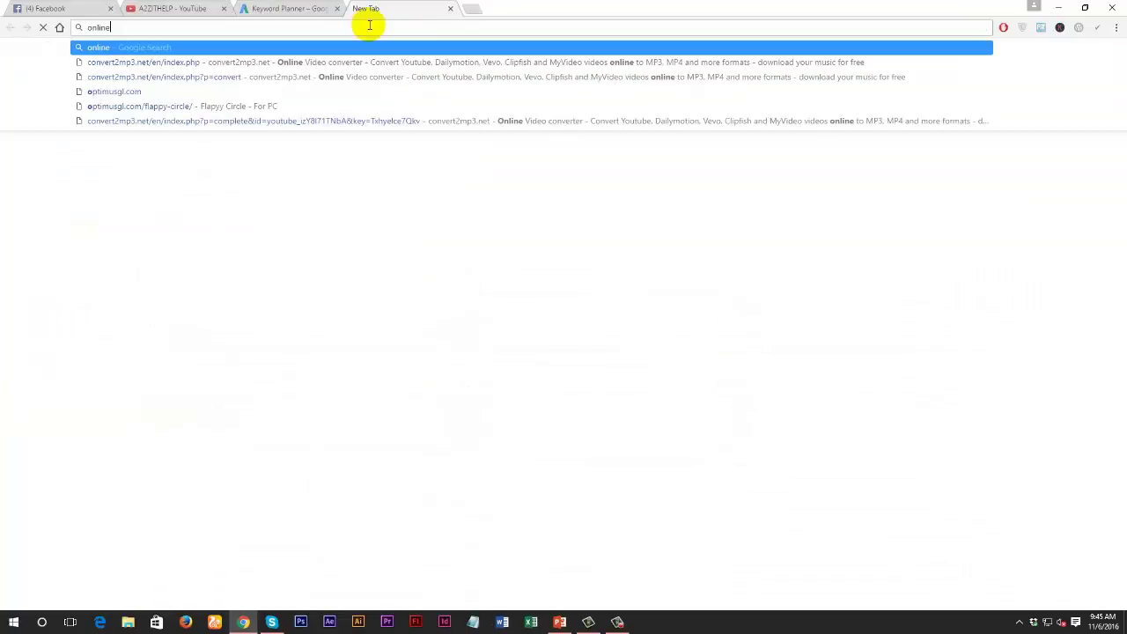
pyautogui.write(' games')
pyautogui.press('Return')
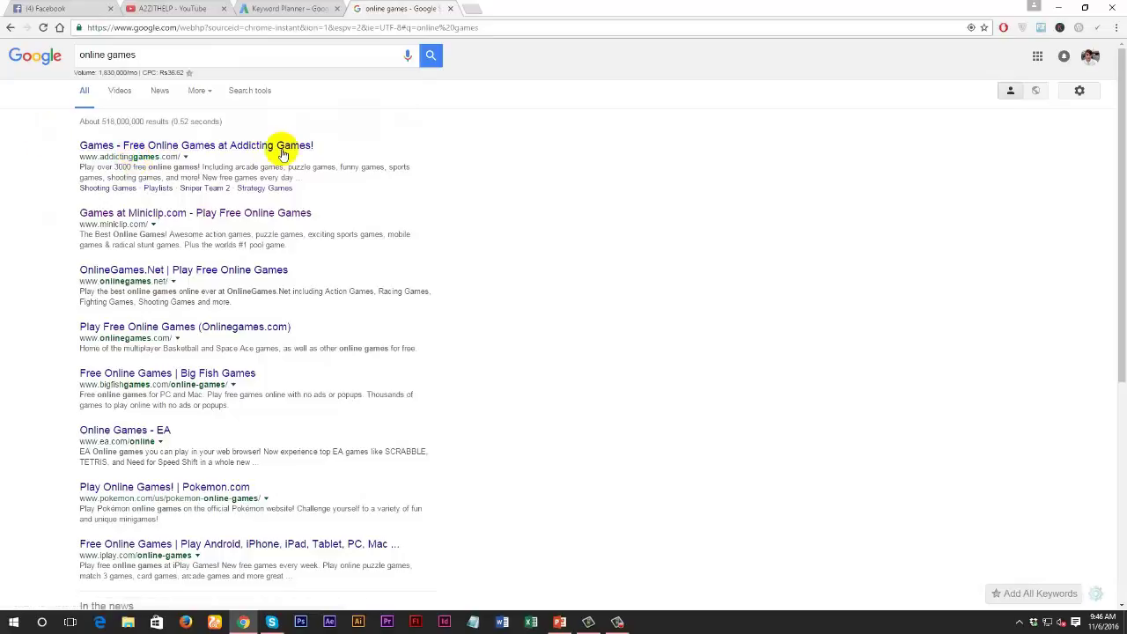
pyautogui.click(152, 151)
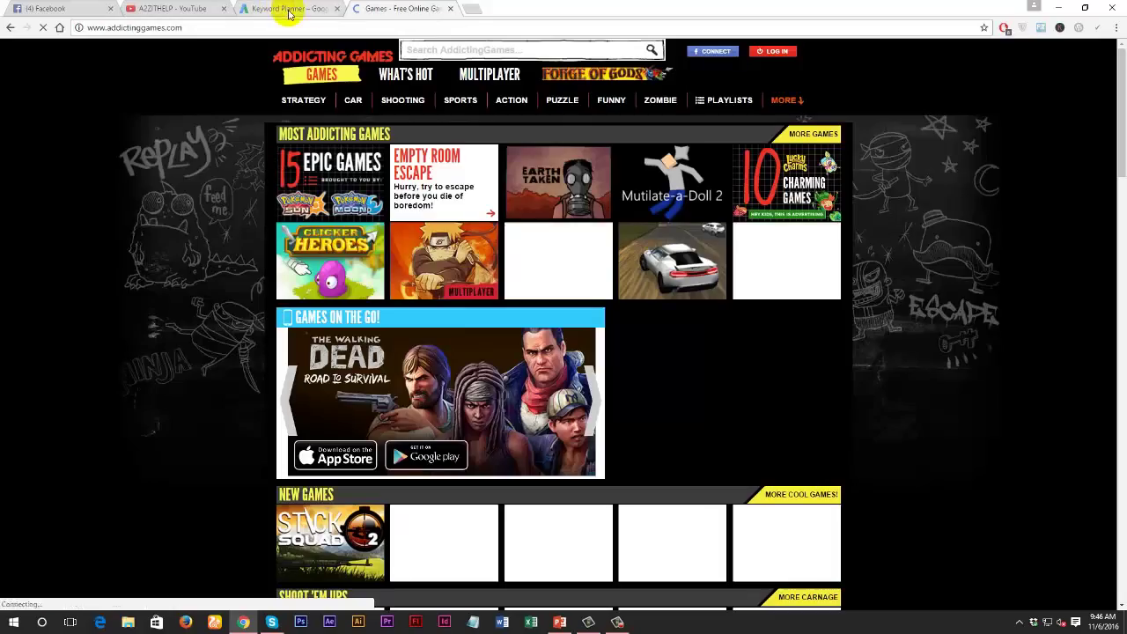
# Review the online games term in Keyword Planner, then examine the Addicting Games home page and its advertisement areas
pyautogui.click(317, 11)
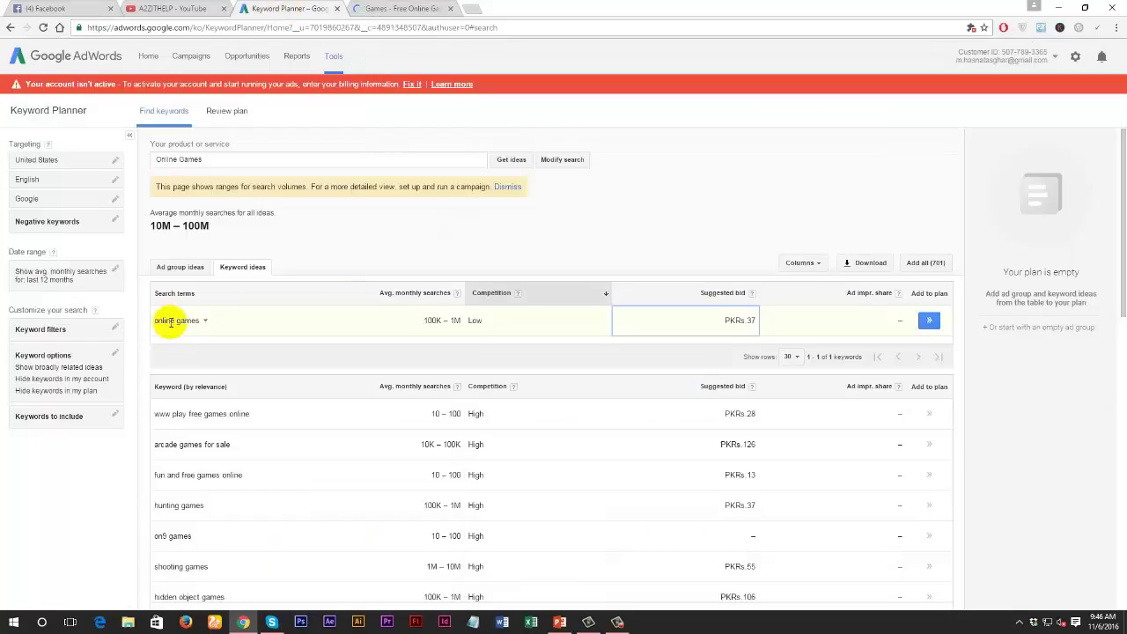
pyautogui.click(417, 8)
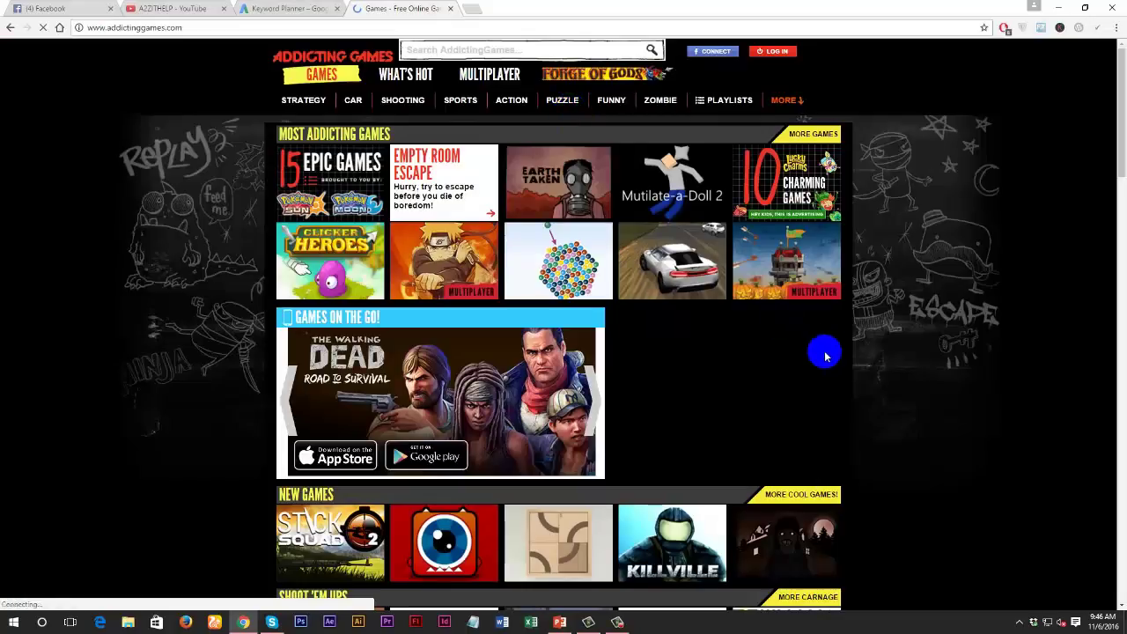
pyautogui.scroll(-1, 825, 356)
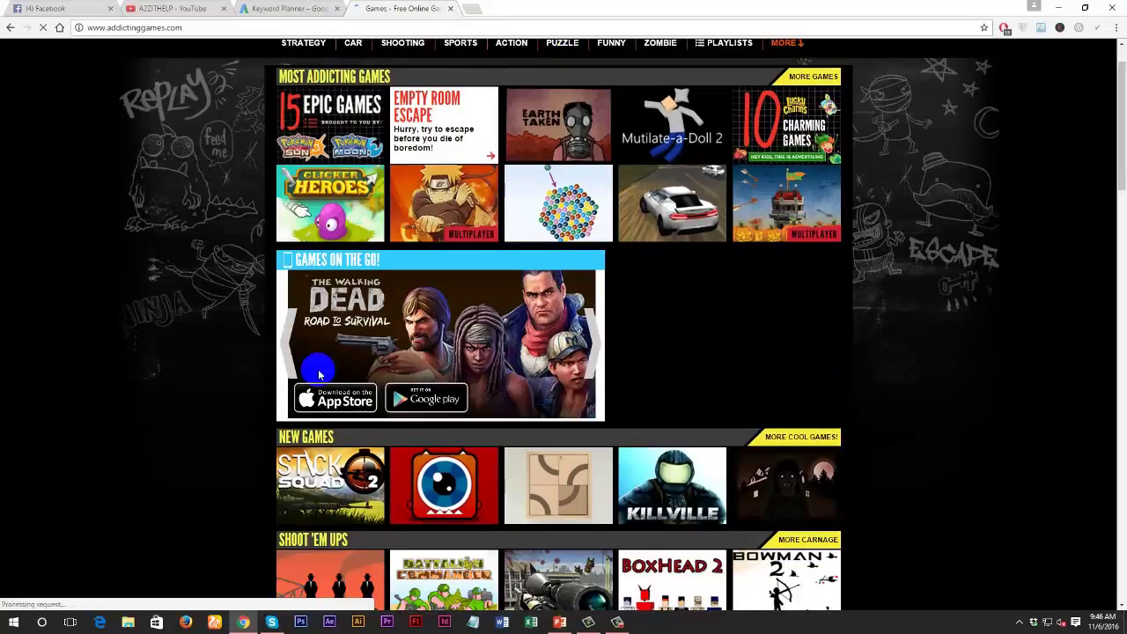
pyautogui.scroll(-3, 720, 372)
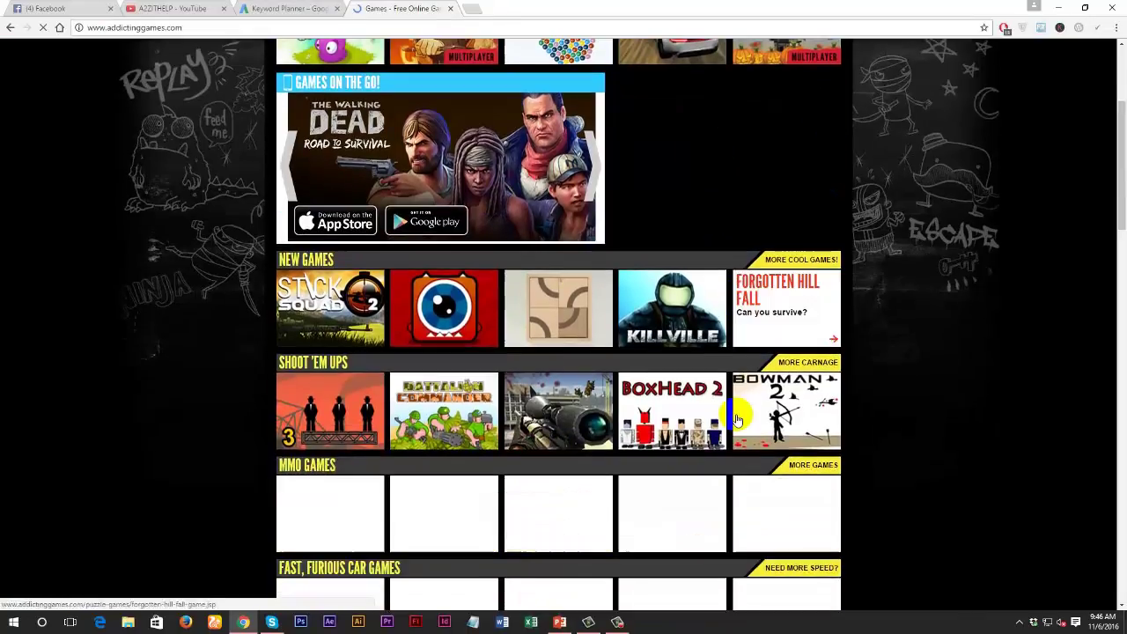
pyautogui.scroll(-2, 733, 412)
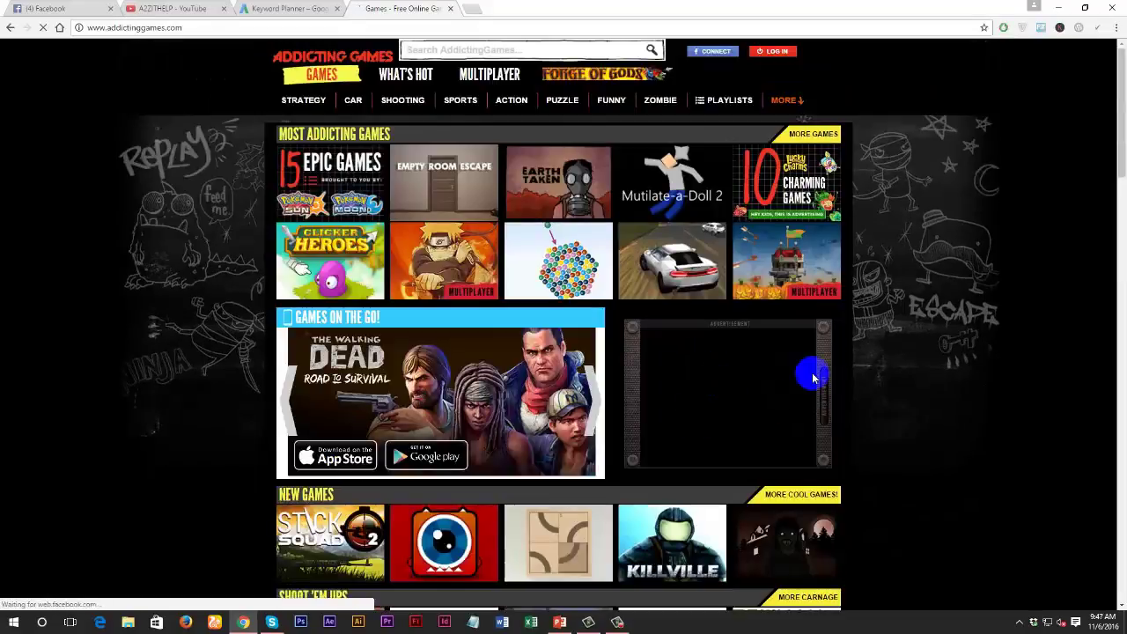
pyautogui.scroll(-2, 185, 440)
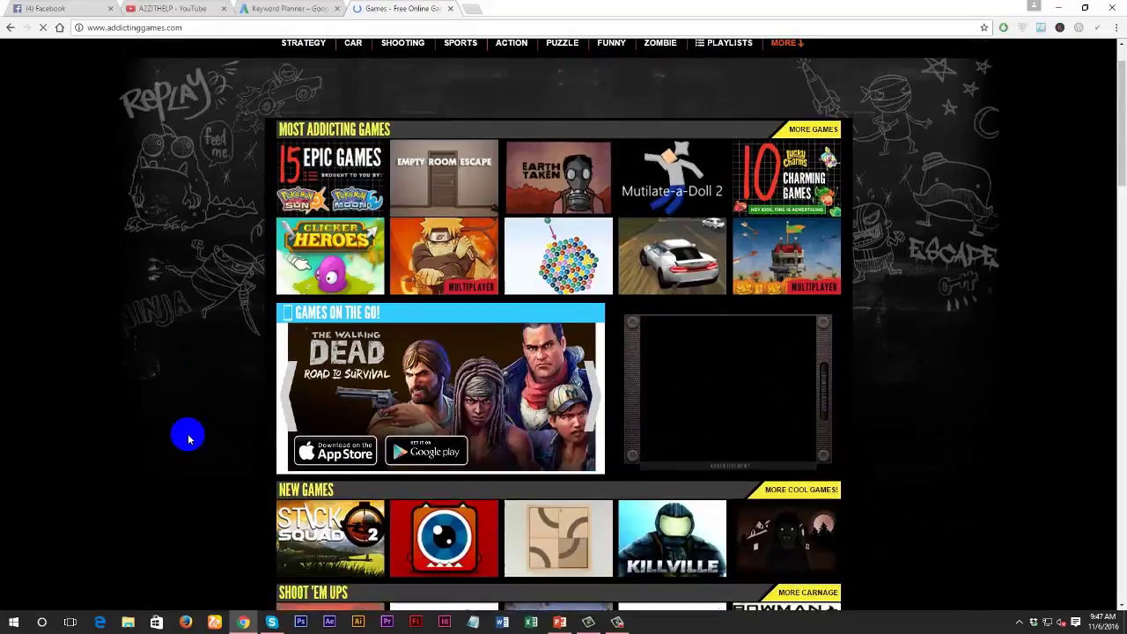
pyautogui.scroll(1, 250, 408)
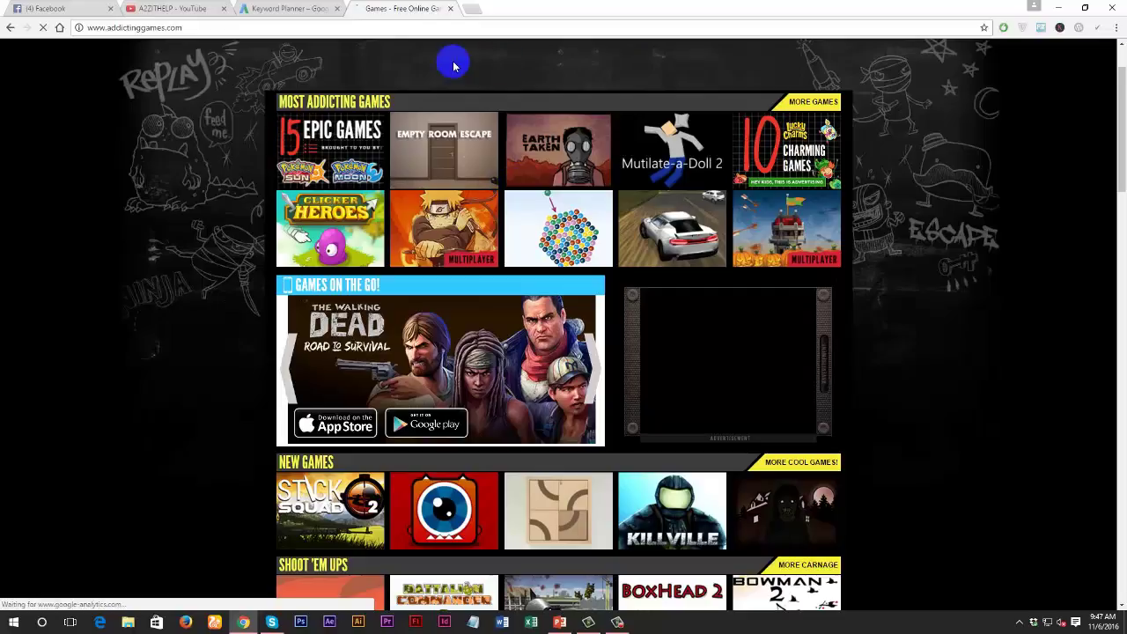
pyautogui.scroll(1, 527, 82)
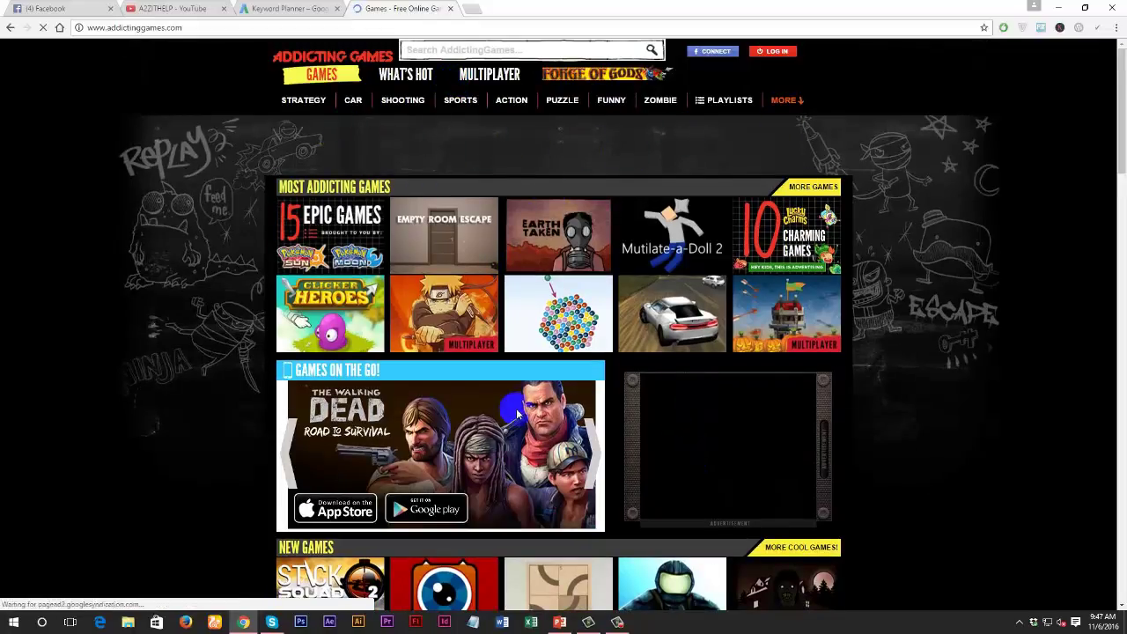
# Compare the ads on the Addicting Games page with the suggested bid for online games in Keyword Planner
pyautogui.click(284, 8)
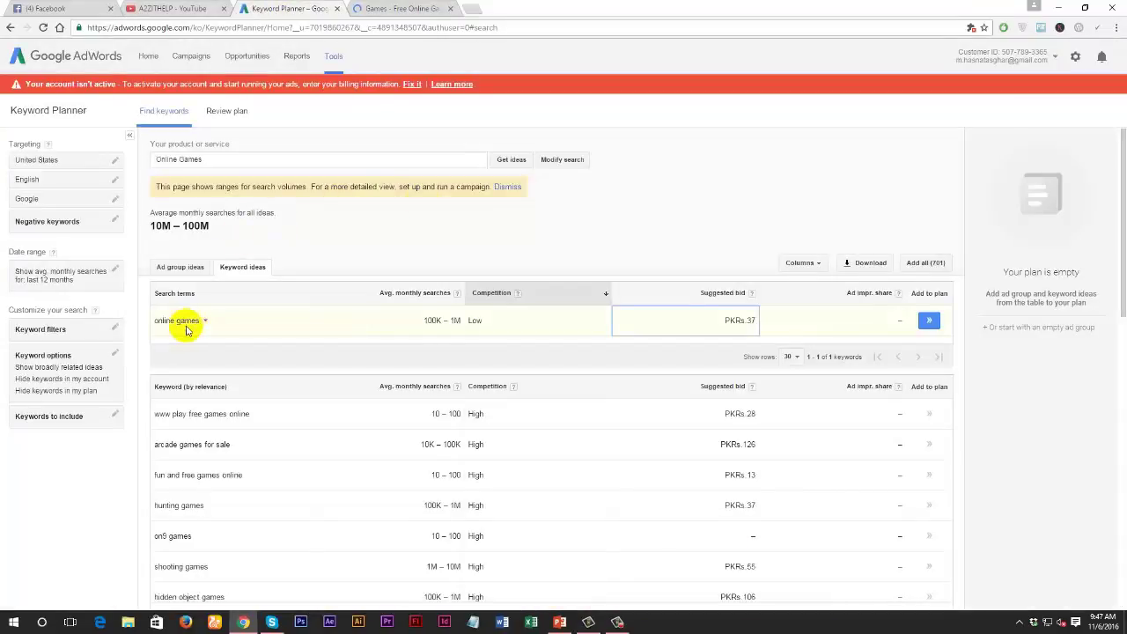
pyautogui.click(416, 9)
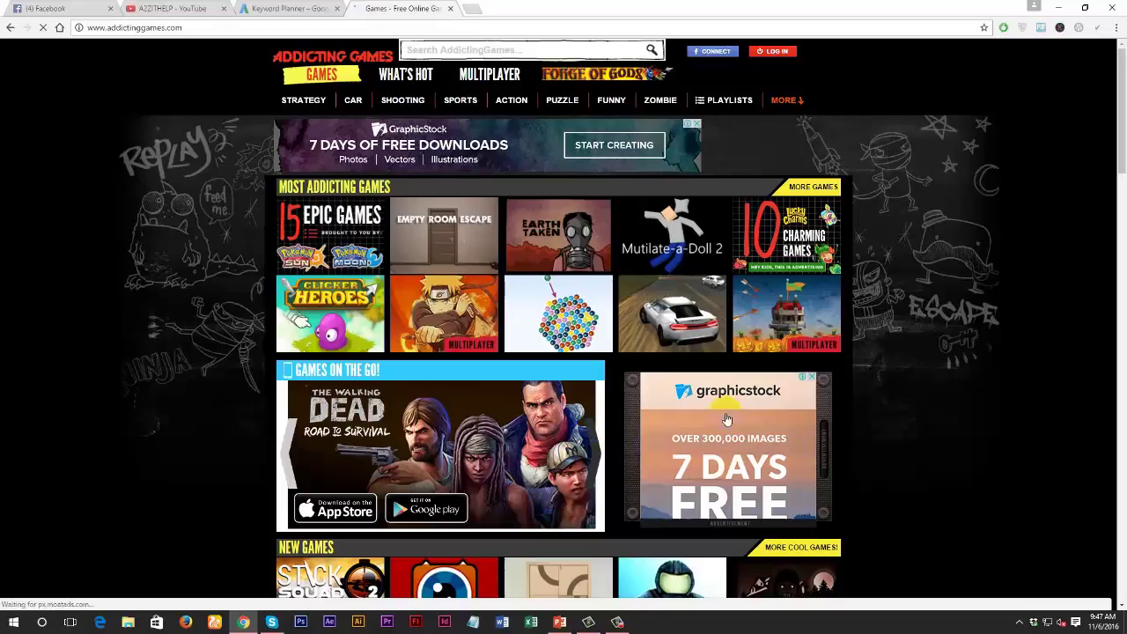
pyautogui.click(267, 9)
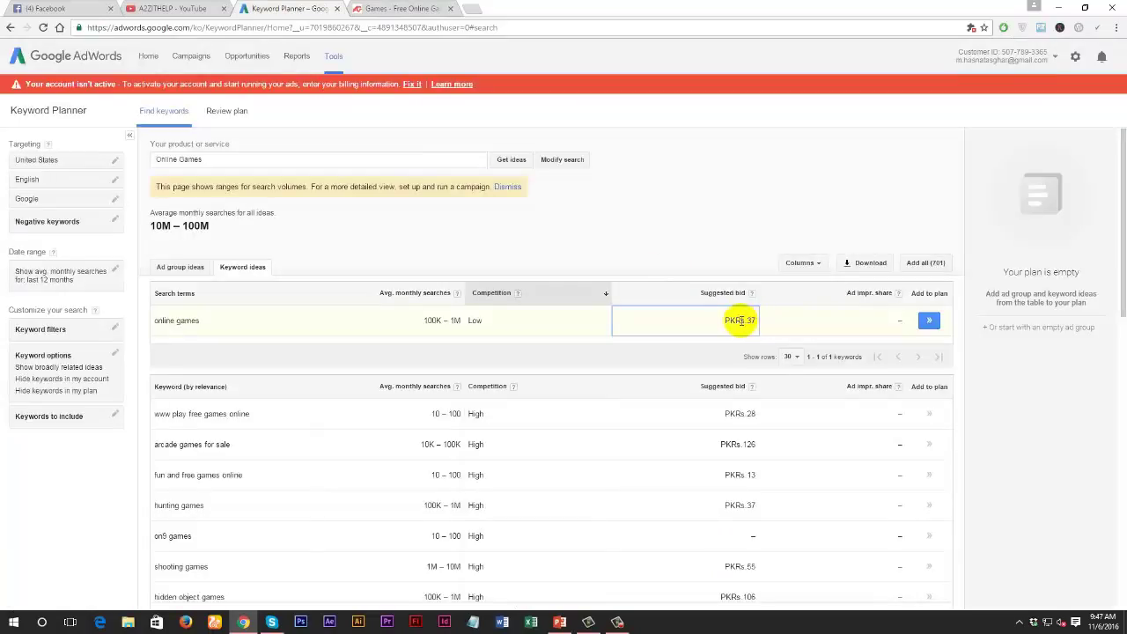
pyautogui.click(756, 322)
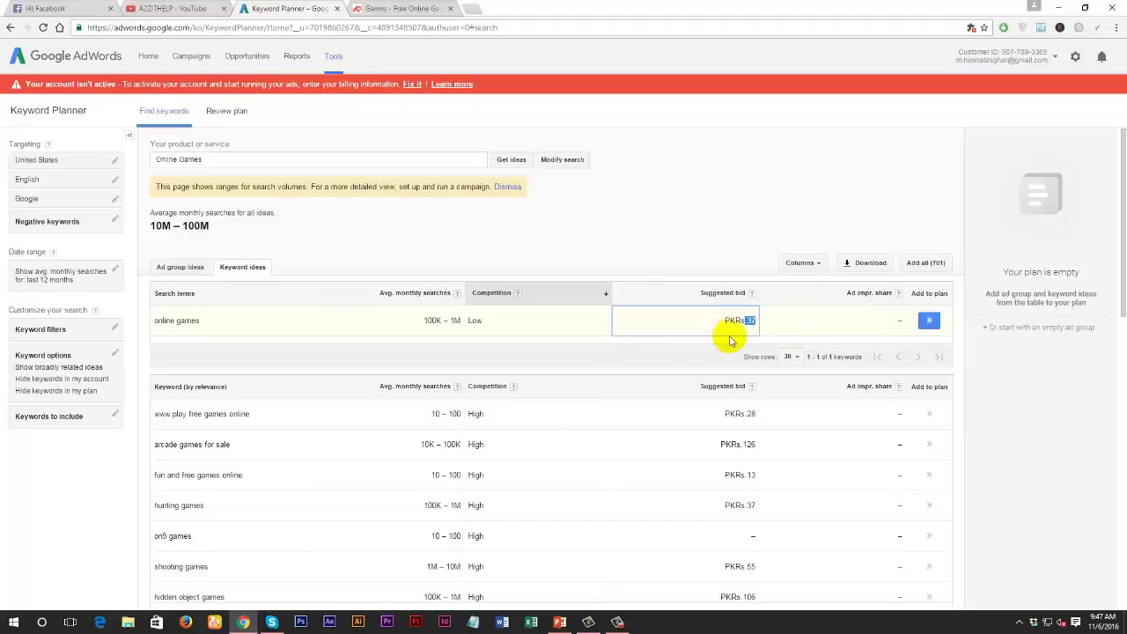
# Look through the related keyword ideas and check the suggested bid of mmorpg online game
pyautogui.scroll(-3, 697, 406)
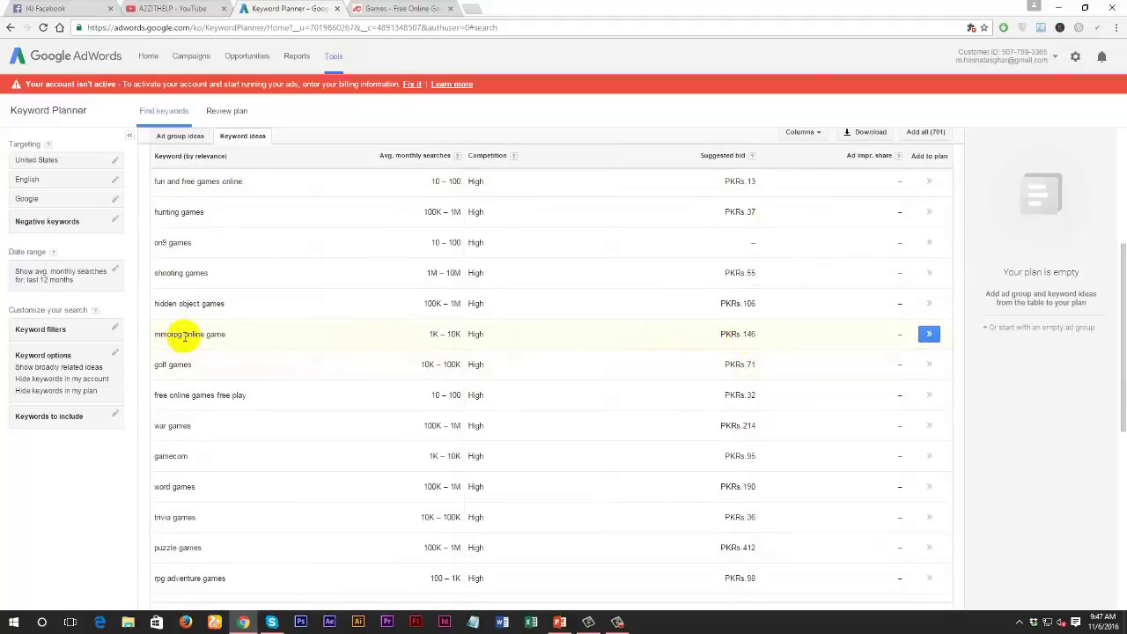
pyautogui.moveTo(155, 337); pyautogui.dragTo(213, 343)
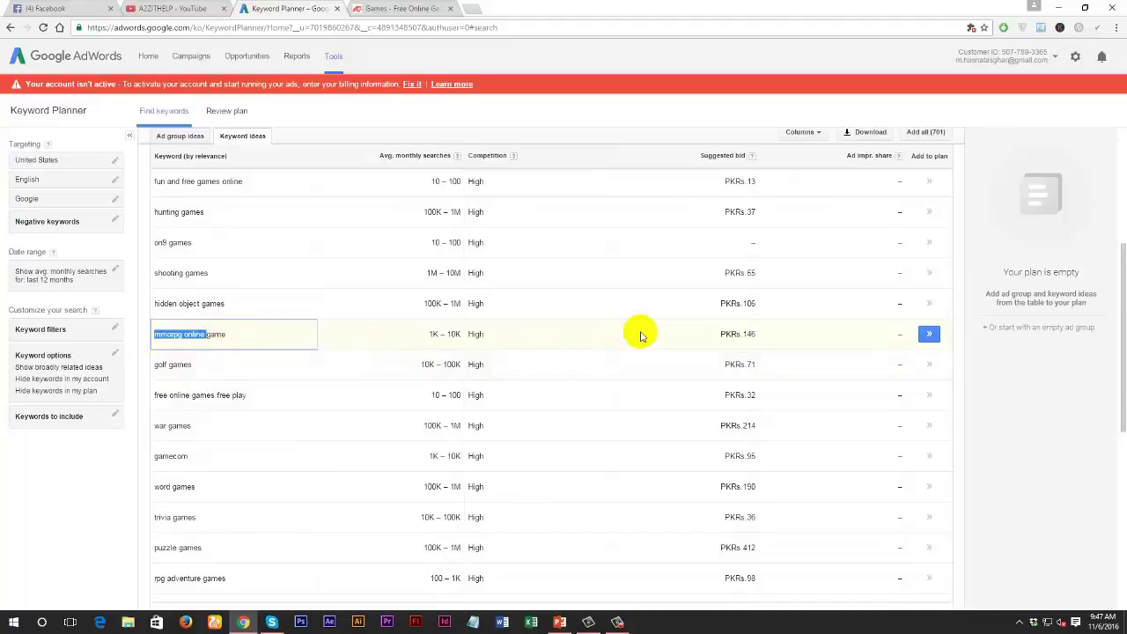
pyautogui.click(748, 334)
pyautogui.doubleClick(748, 335)
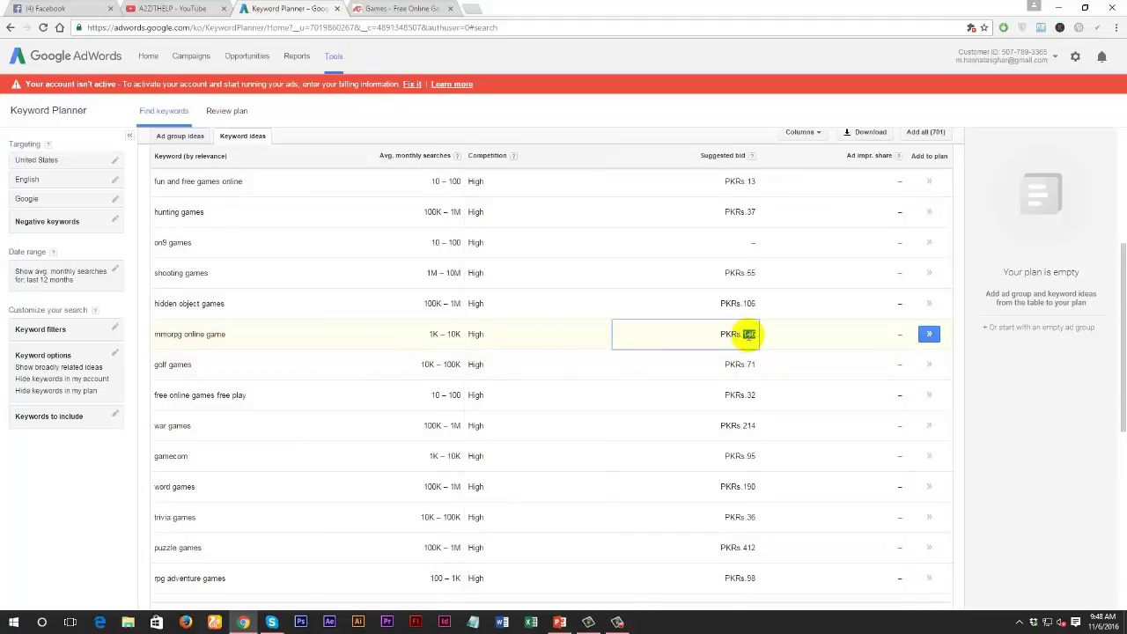
pyautogui.scroll(3, 375, 269)
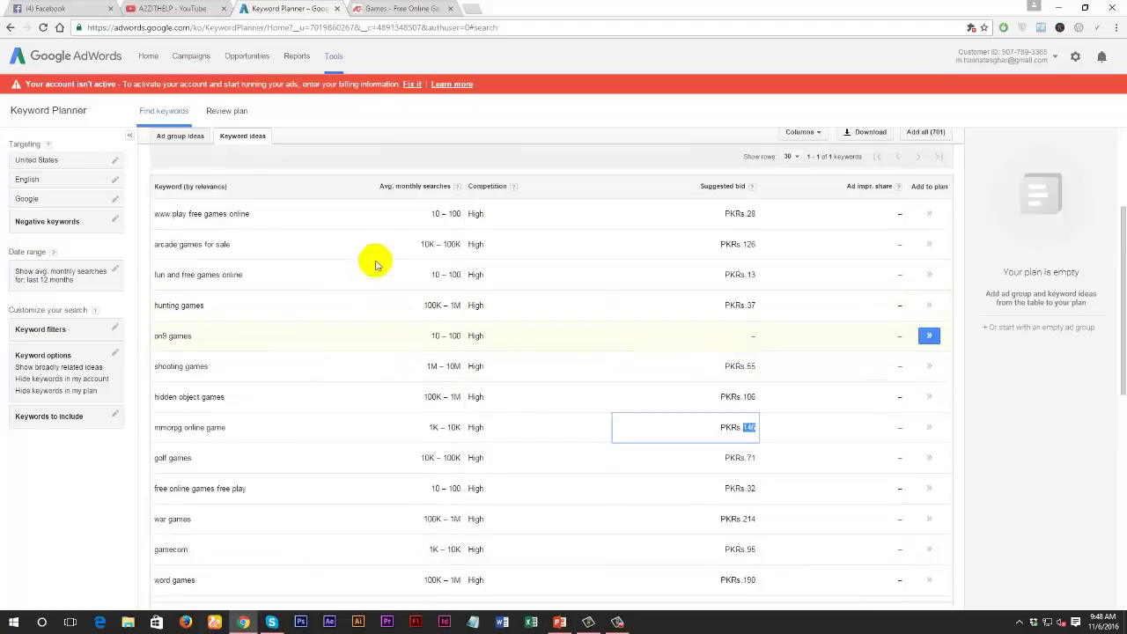
# Switch to a blank Notepad document and write "Searches = 3000 Min" as its first line
pyautogui.scroll(1, 377, 264)
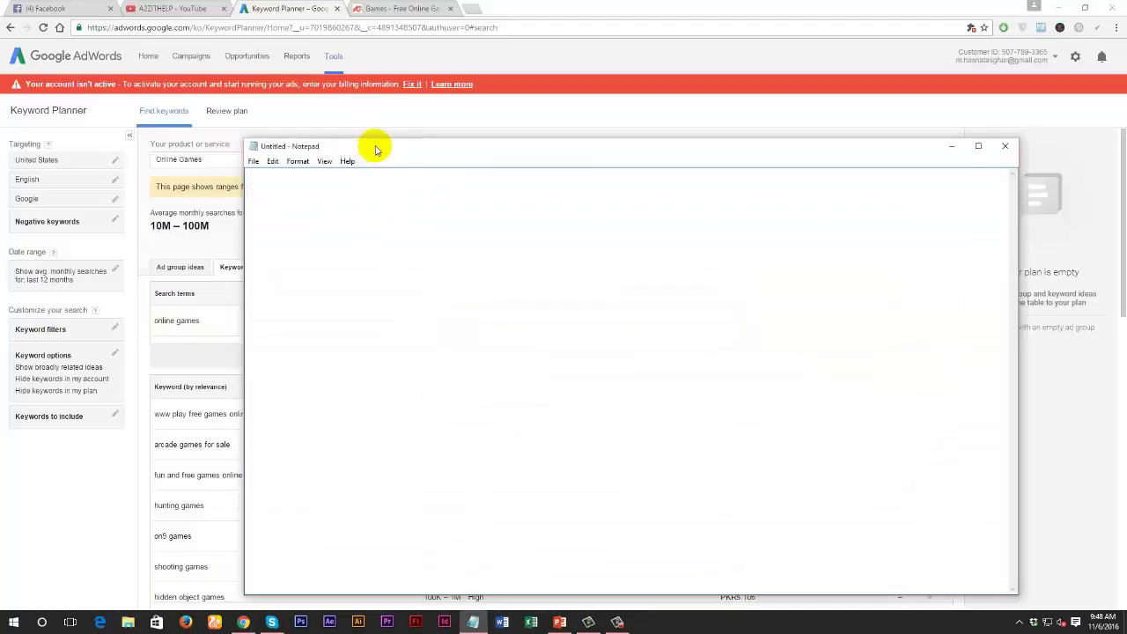
pyautogui.moveTo(373, 146); pyautogui.dragTo(448, 148)
pyautogui.click(448, 197)
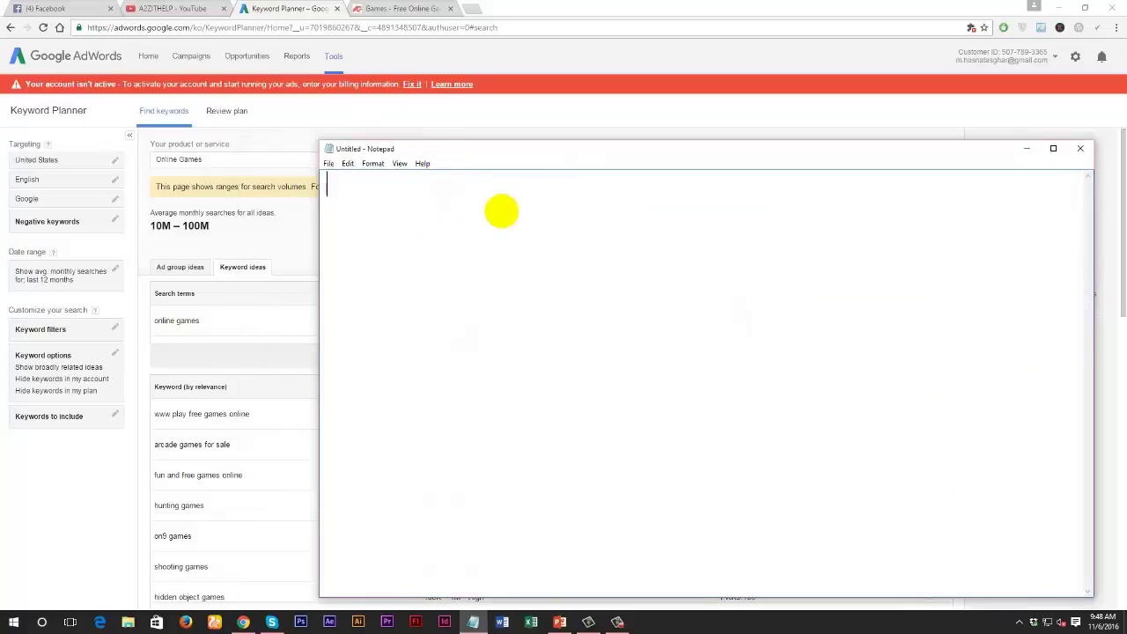
pyautogui.write('Searches =')
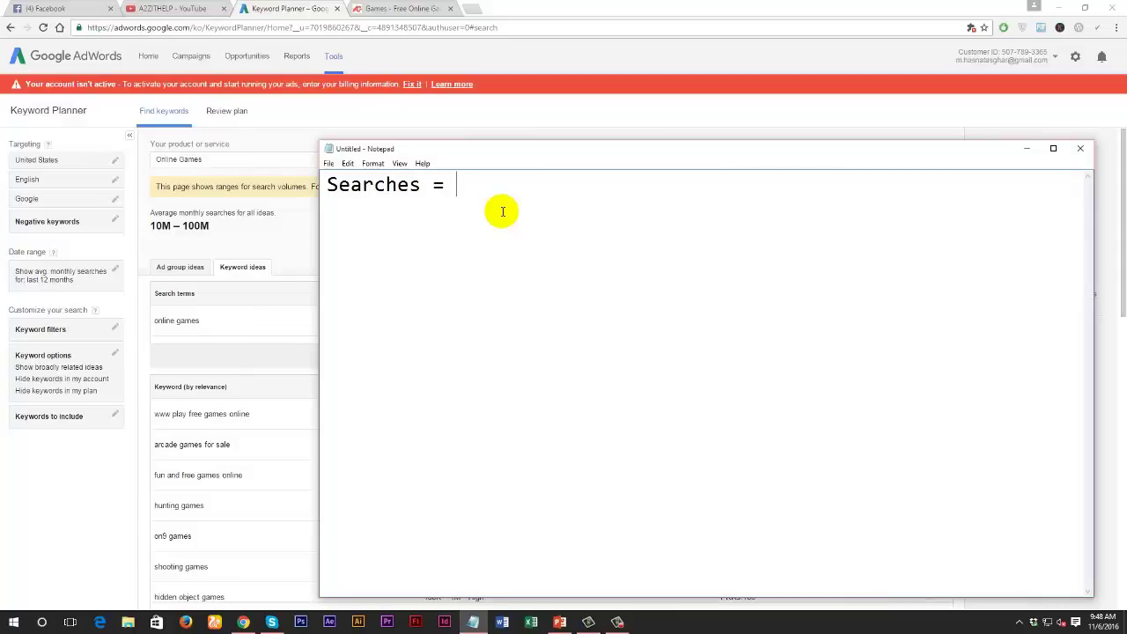
pyautogui.write('3000 Min')
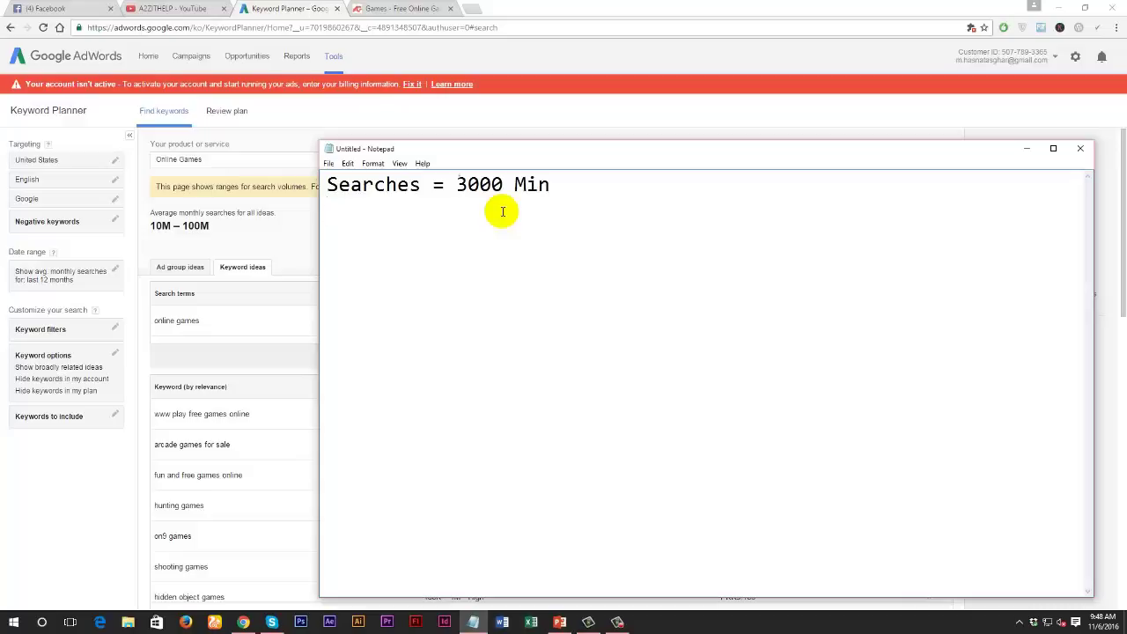
# Add a second line to the note reading "CPC = 100 RPs / $1 Min"
pyautogui.press('Return')
pyautogui.write('CPC')
pyautogui.write('1')
pyautogui.press('BackSpace')
pyautogui.write('100 RPS')
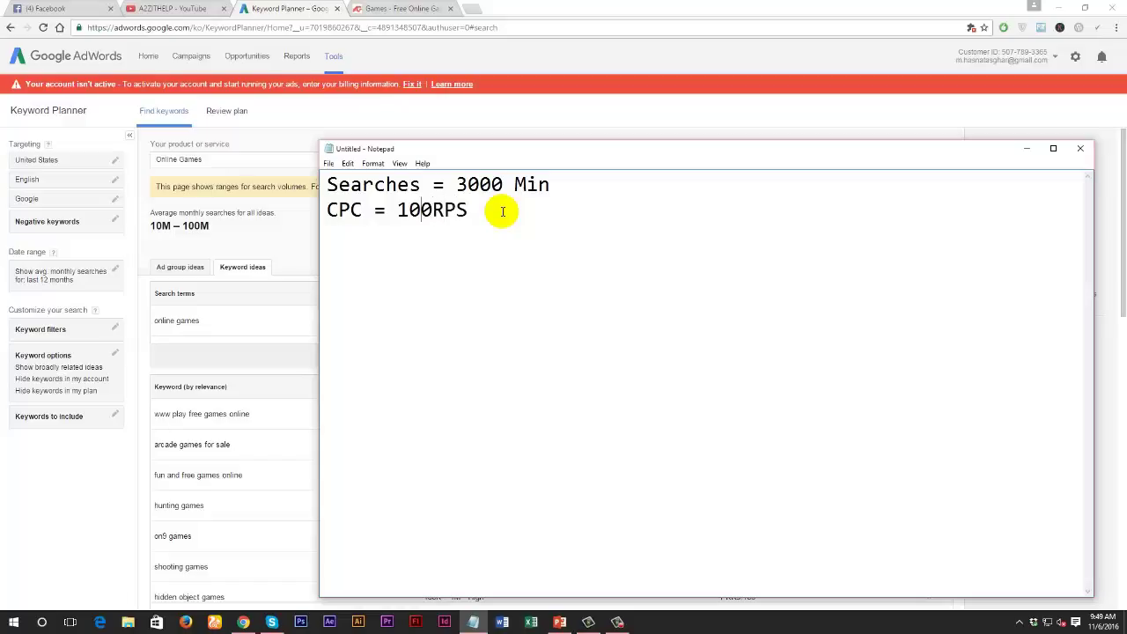
pyautogui.press('Right')
pyautogui.hotkey('shift', 'Right')
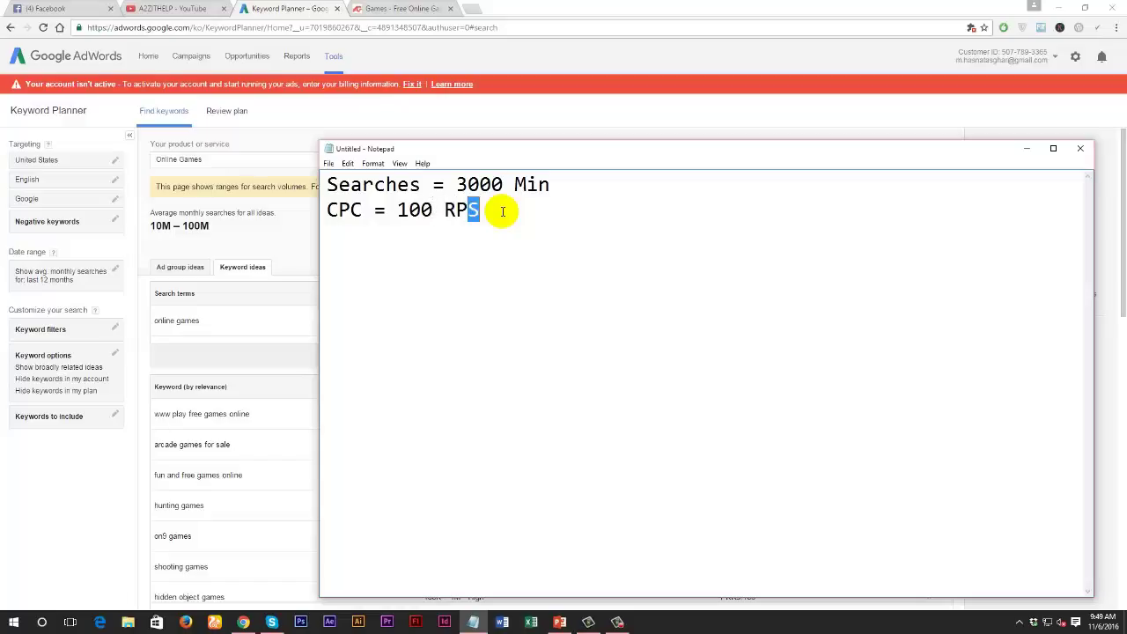
pyautogui.write('s / #')
pyautogui.press('BackSpace')
pyautogui.write('@')
pyautogui.press('BackSpace')
pyautogui.write('$1 Min')
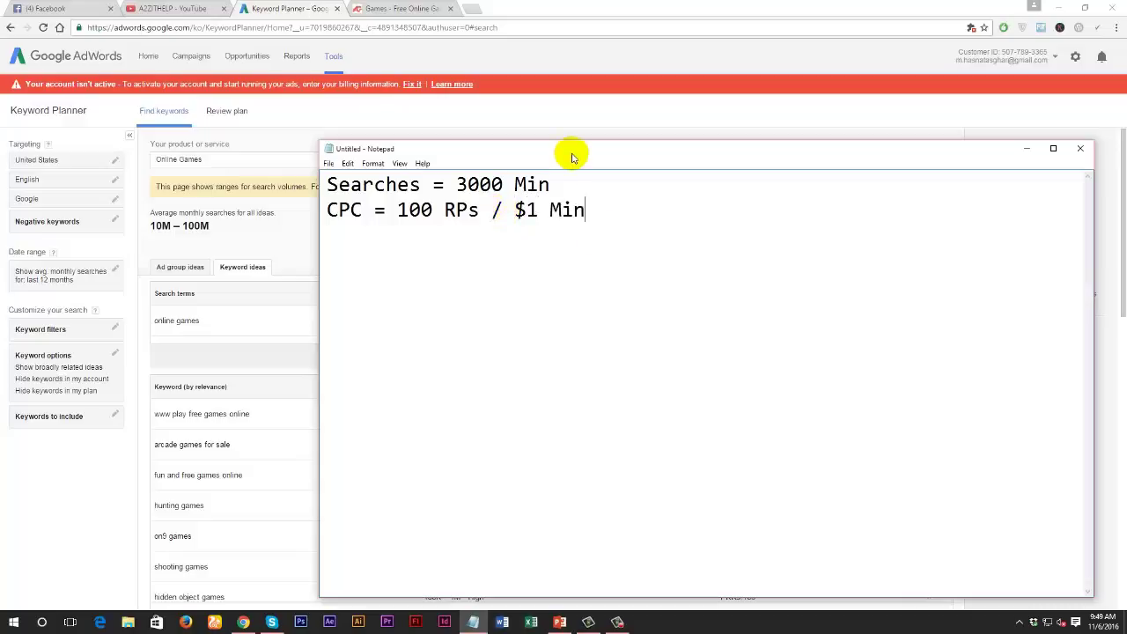
# Insert the heading line "Long Tail Keyword" above the searches line of the note
pyautogui.moveTo(573, 156); pyautogui.dragTo(629, 171)
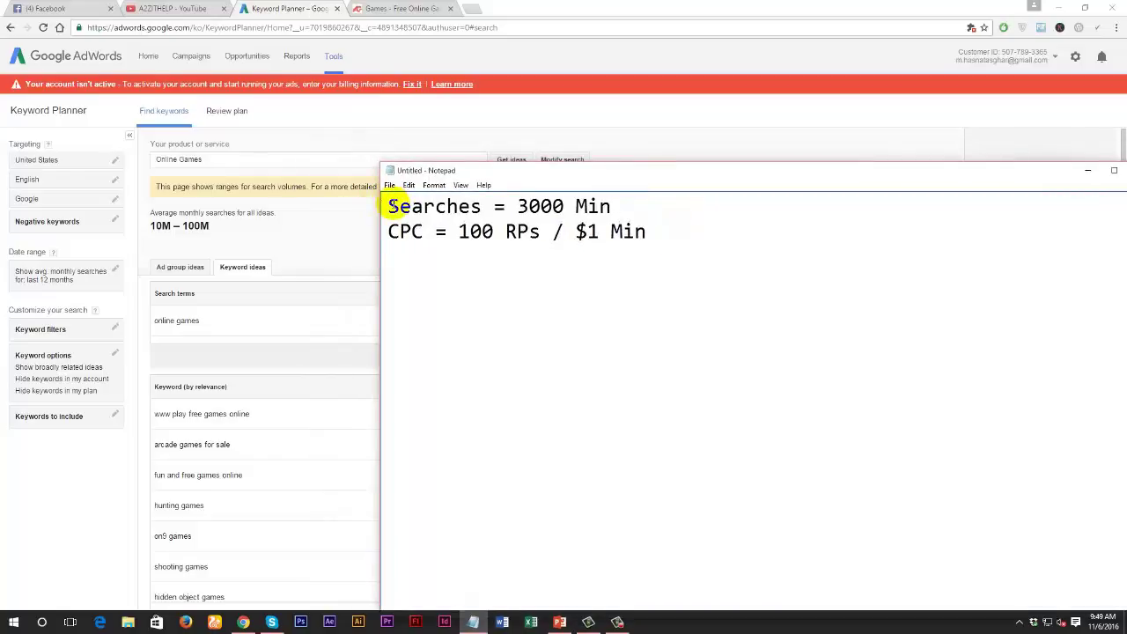
pyautogui.click(389, 205)
pyautogui.press('Return')
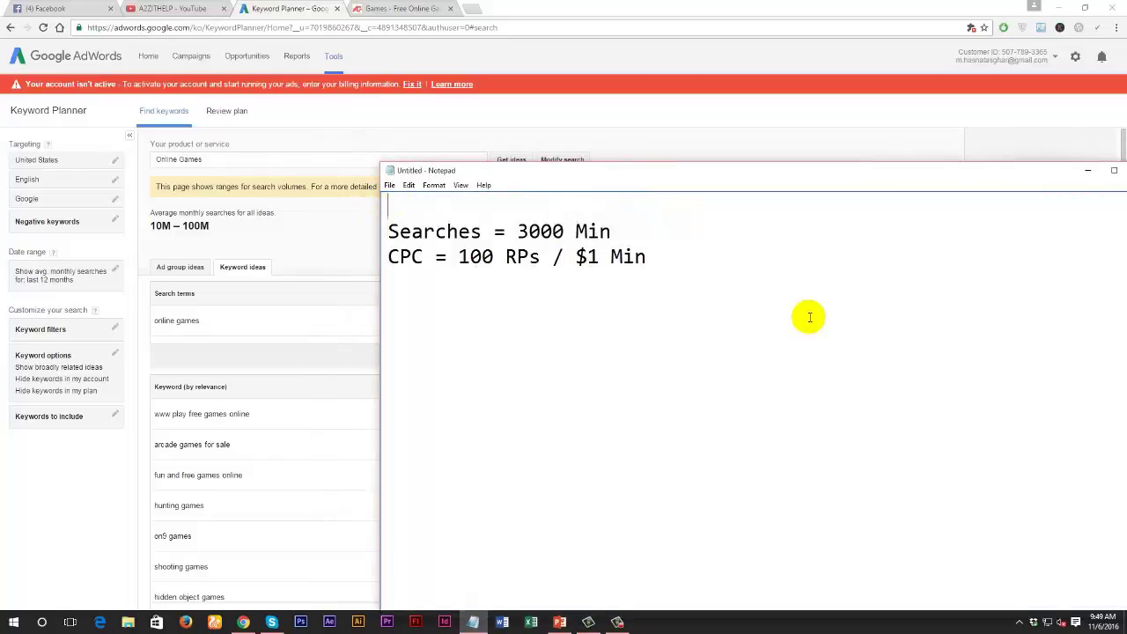
pyautogui.write('Long Tai')
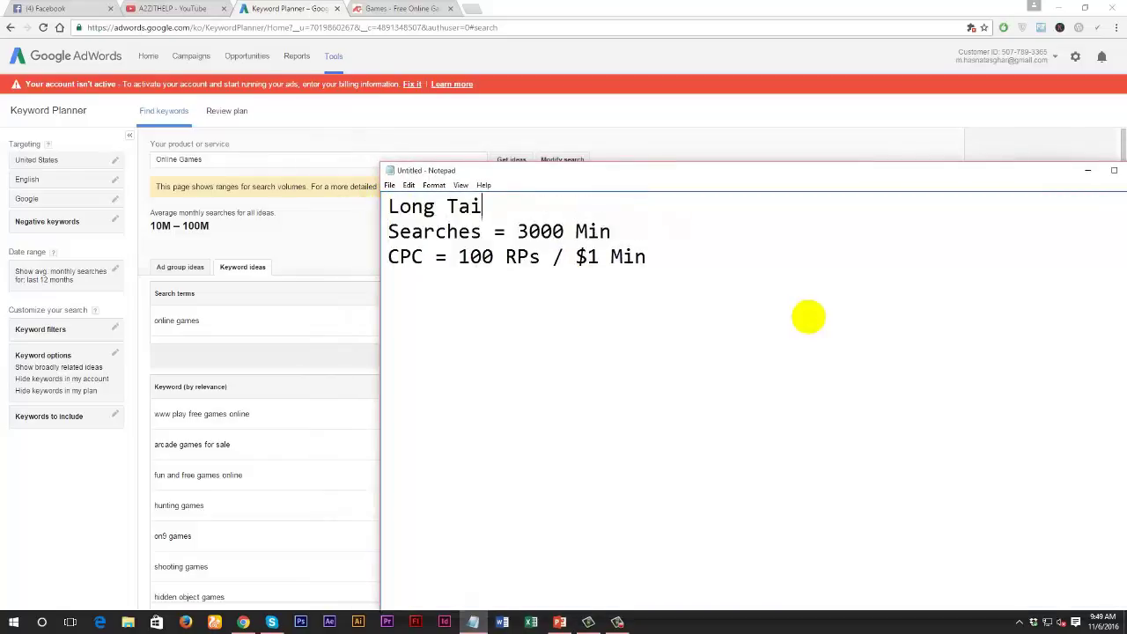
pyautogui.write('l Keyword')
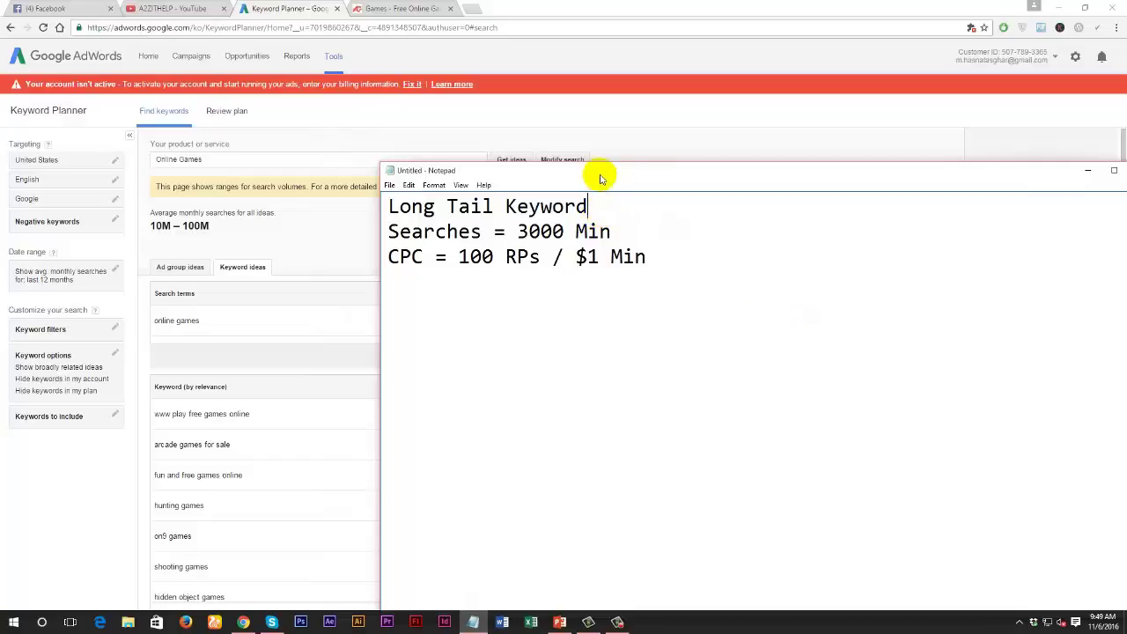
# Return to Keyword Planner and examine long keyword ideas for online games, such as arcade games for sale, fun and free games online and hidden object games
pyautogui.moveTo(602, 173); pyautogui.dragTo(647, 213)
pyautogui.click(650, 152)
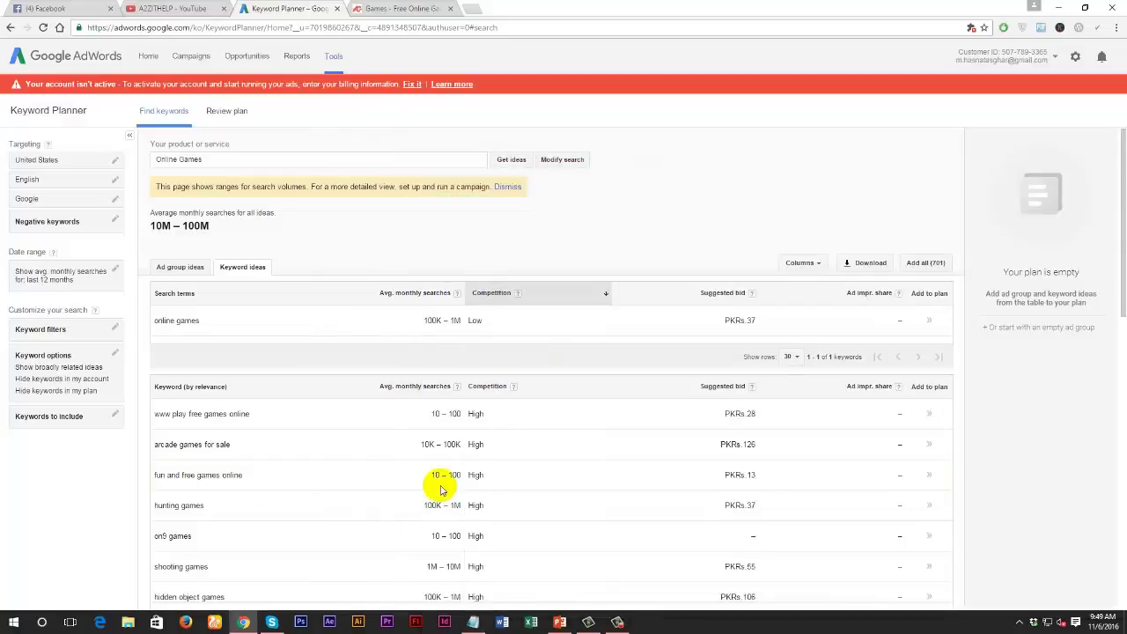
pyautogui.scroll(-1, 221, 460)
pyautogui.scroll(-1, 217, 476)
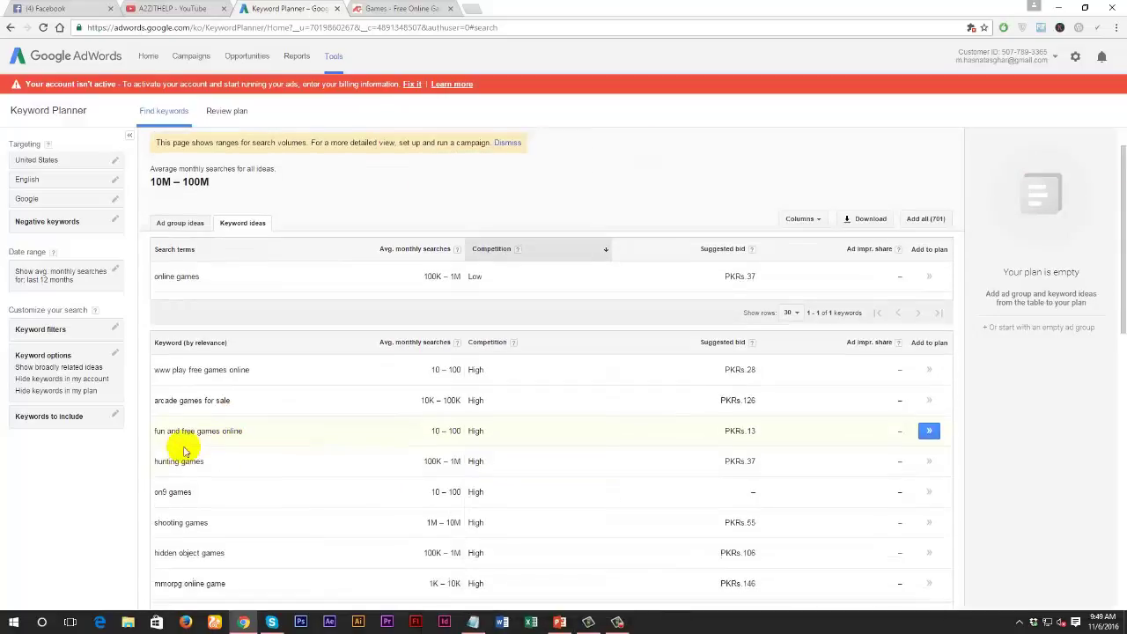
pyautogui.scroll(-1, 182, 395)
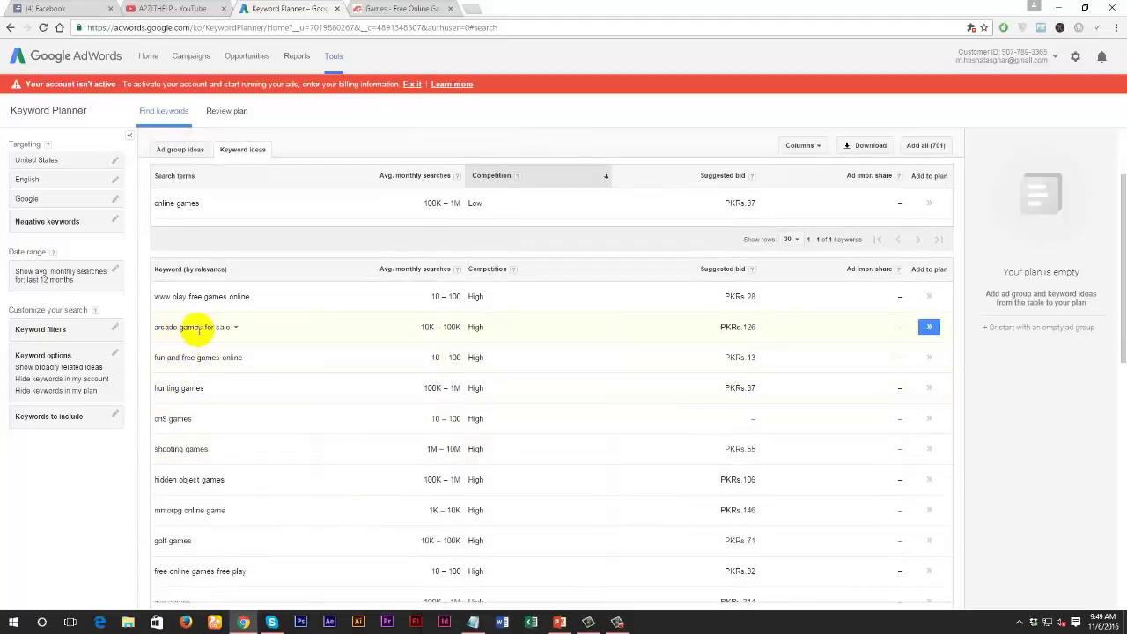
pyautogui.click(180, 327)
pyautogui.moveTo(180, 327); pyautogui.dragTo(239, 325)
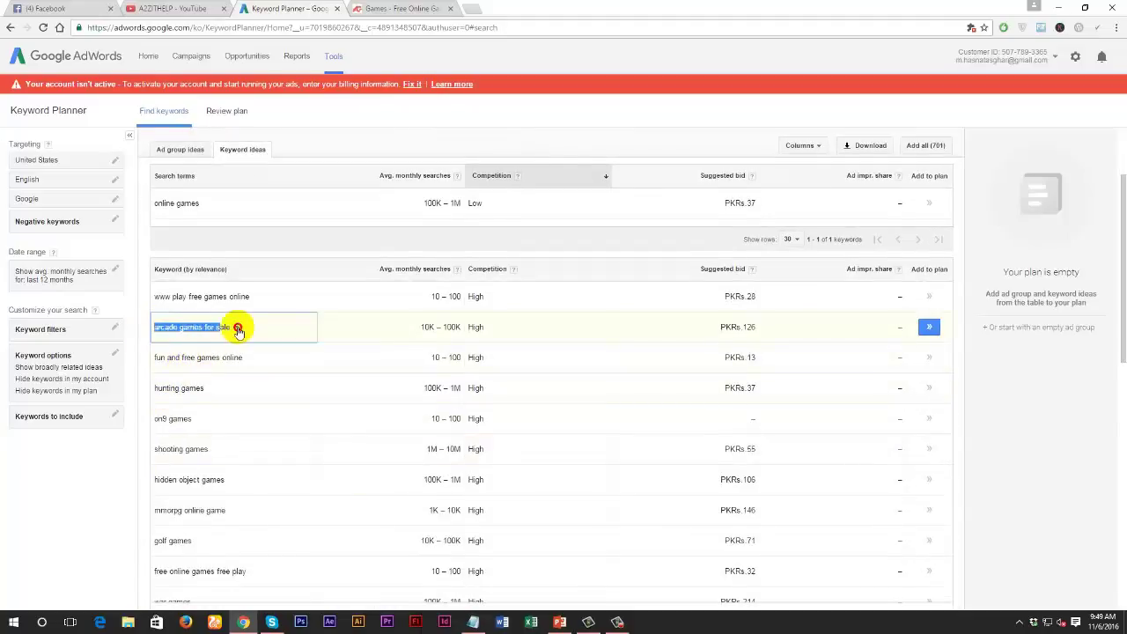
pyautogui.click(157, 299)
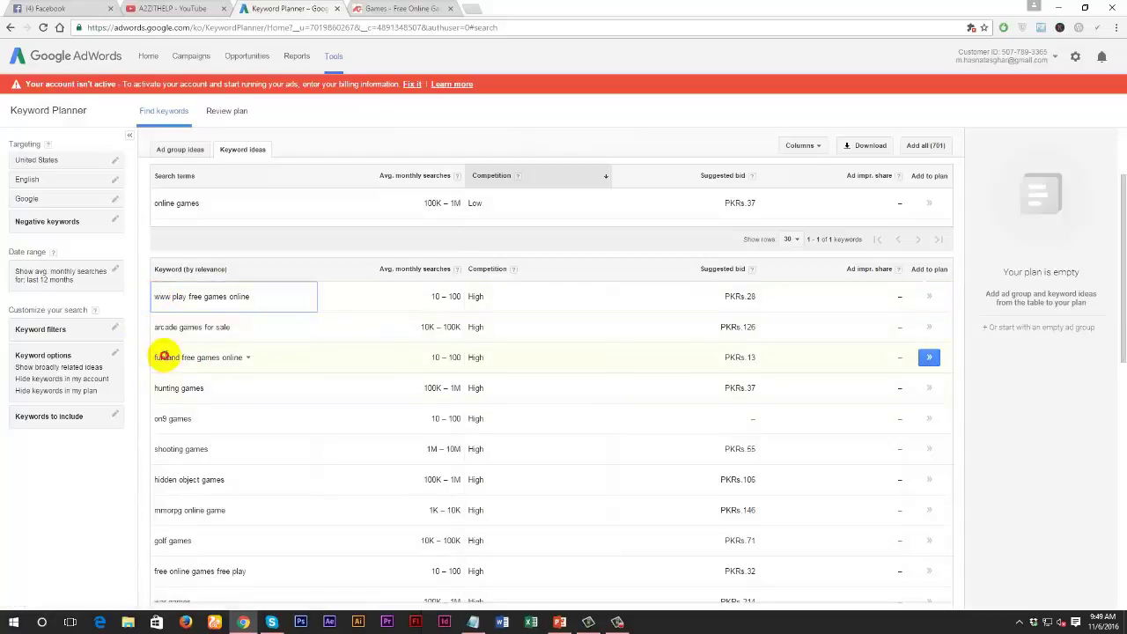
pyautogui.click(165, 357)
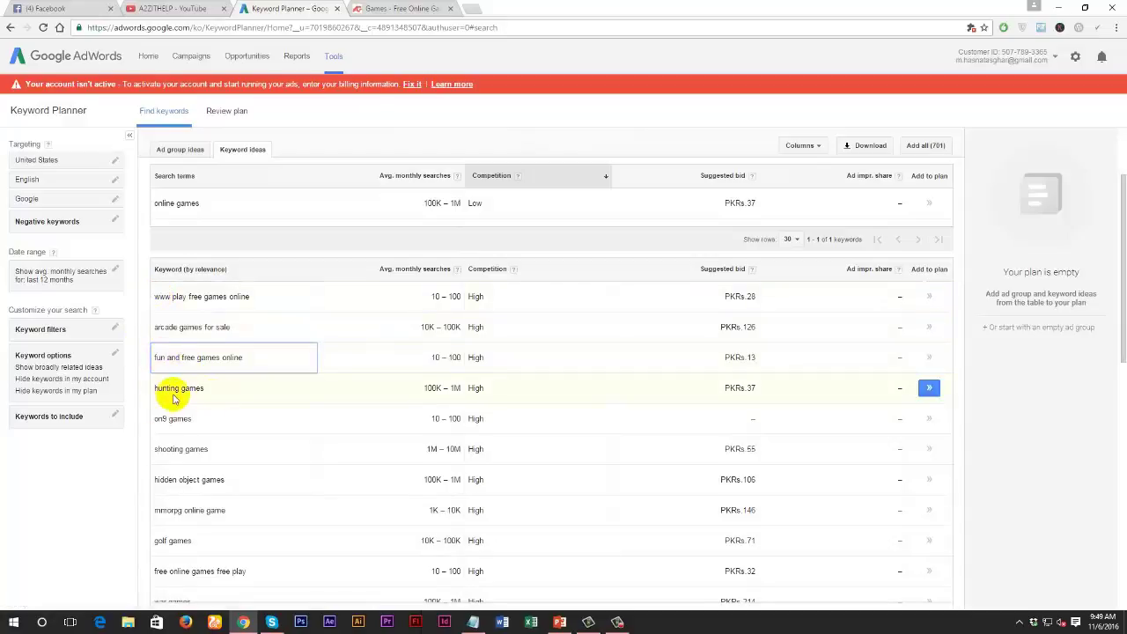
pyautogui.click(177, 393)
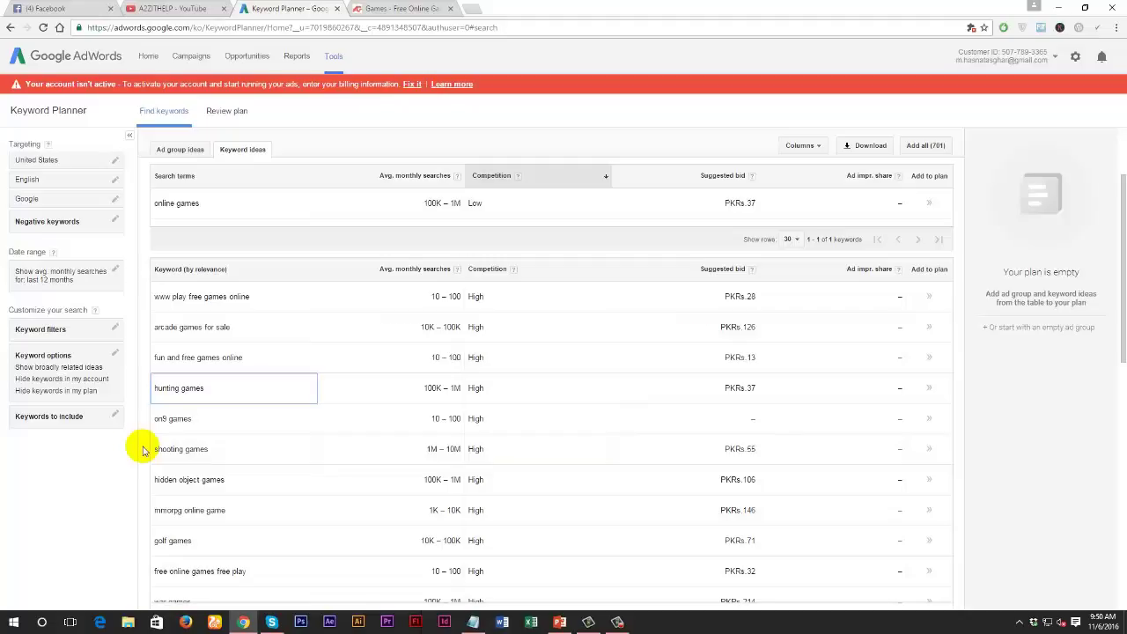
pyautogui.click(238, 484)
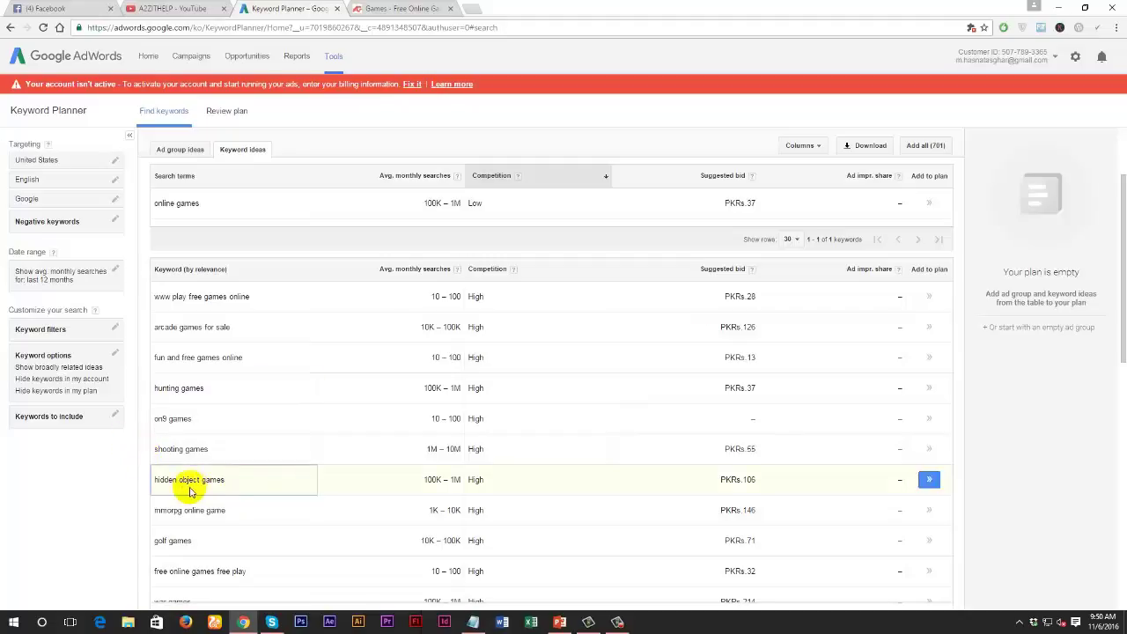
# Replace the product or service with "How to loss Weight" and get its keyword ideas
pyautogui.scroll(1, 304, 365)
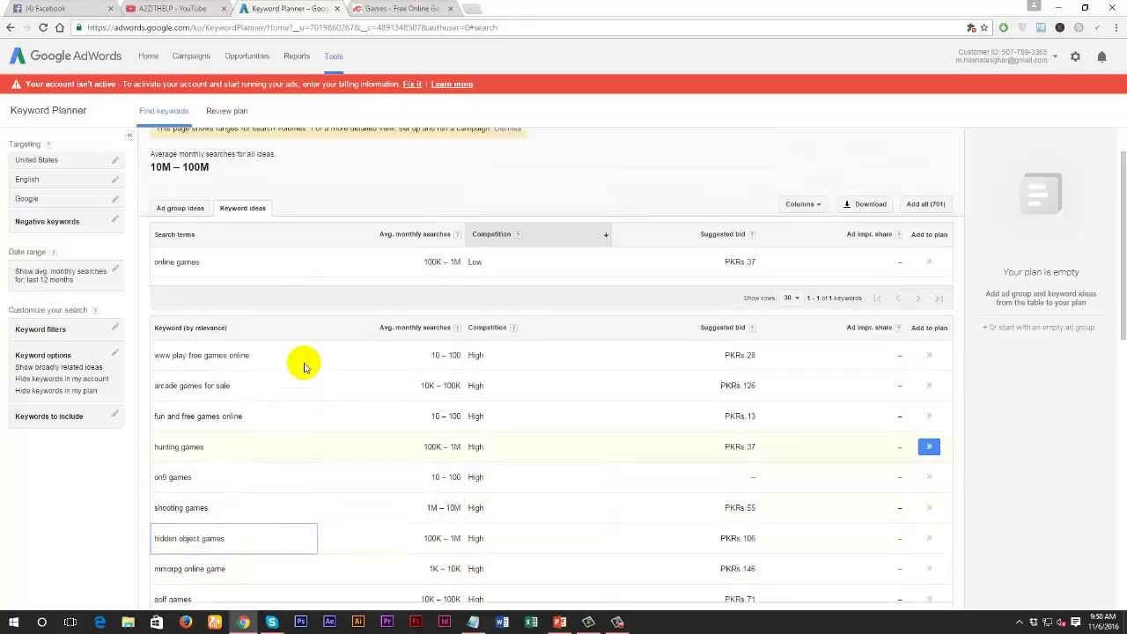
pyautogui.scroll(1, 282, 317)
pyautogui.click(227, 159)
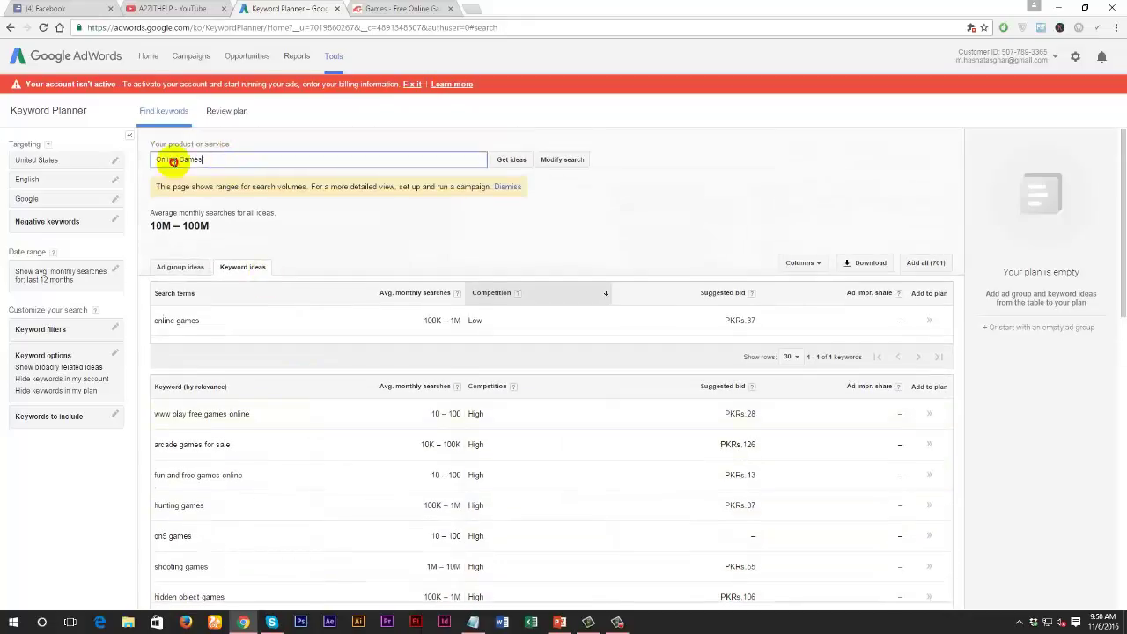
pyautogui.tripleClick(158, 159)
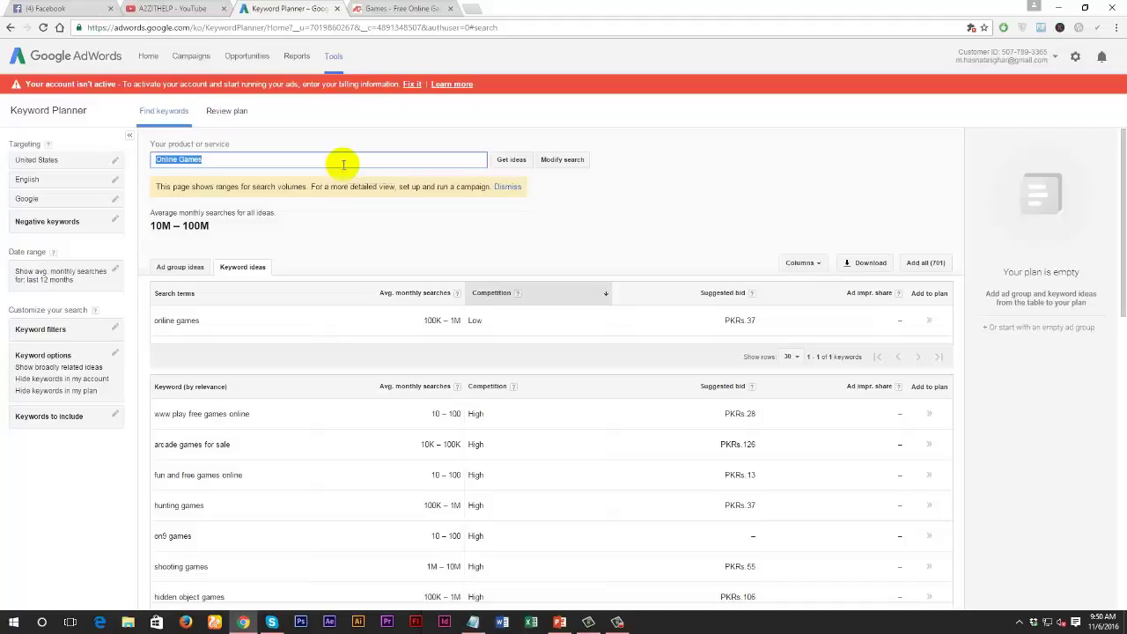
pyautogui.write('H')
pyautogui.write('ow to loss Weight')
pyautogui.click(523, 159)
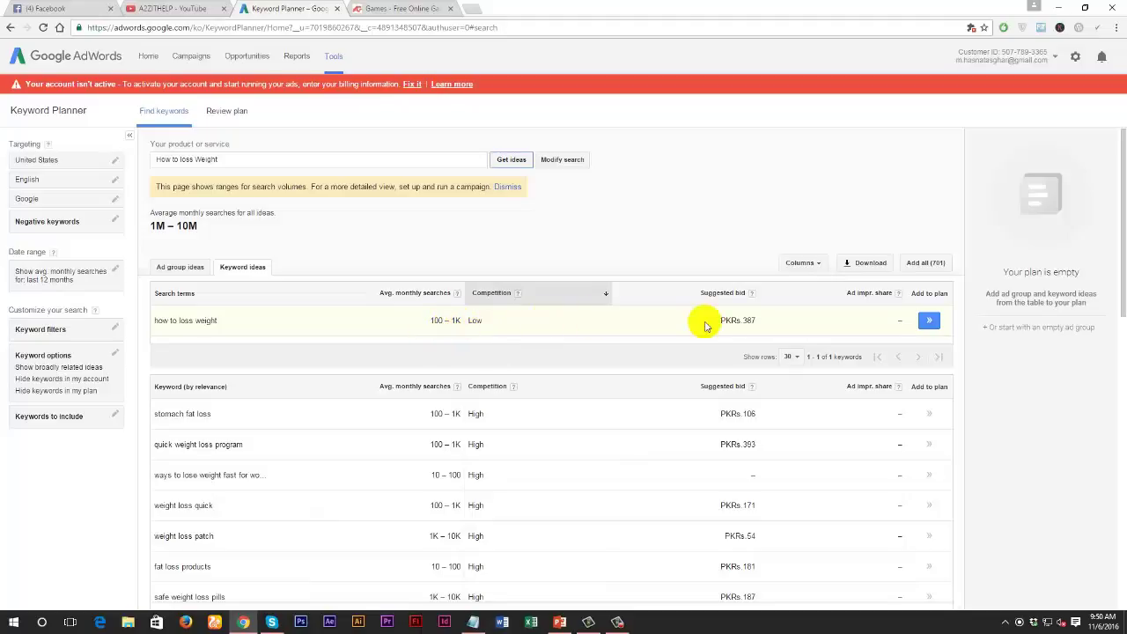
# Check the suggested bid, average monthly searches and competition of the how to loss weight search term
pyautogui.doubleClick(748, 321)
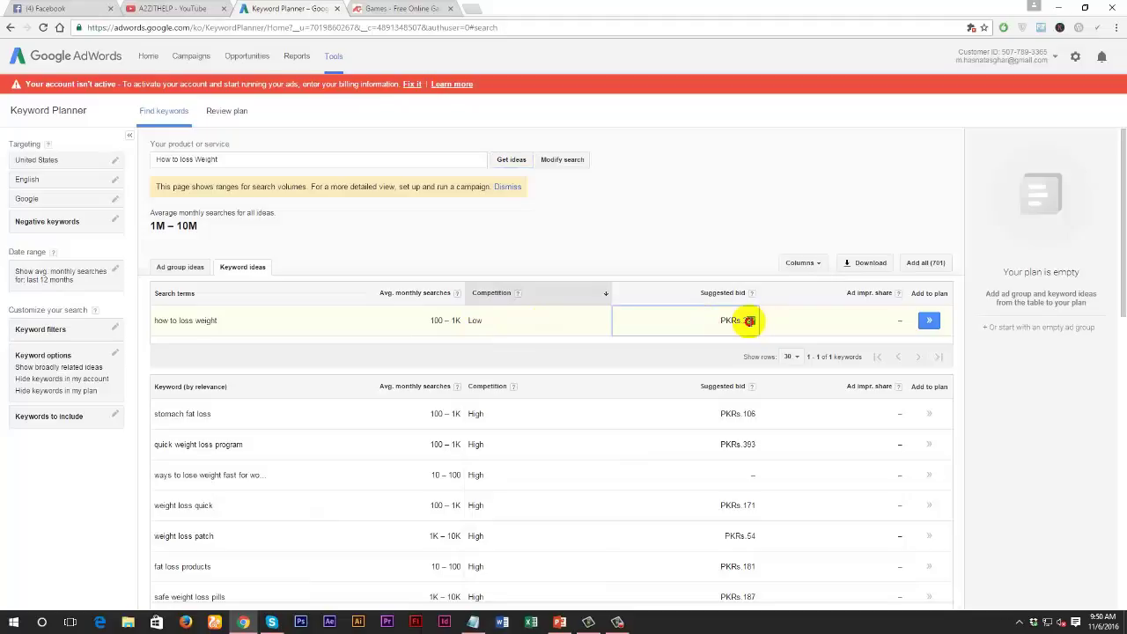
pyautogui.moveTo(746, 322); pyautogui.dragTo(692, 324)
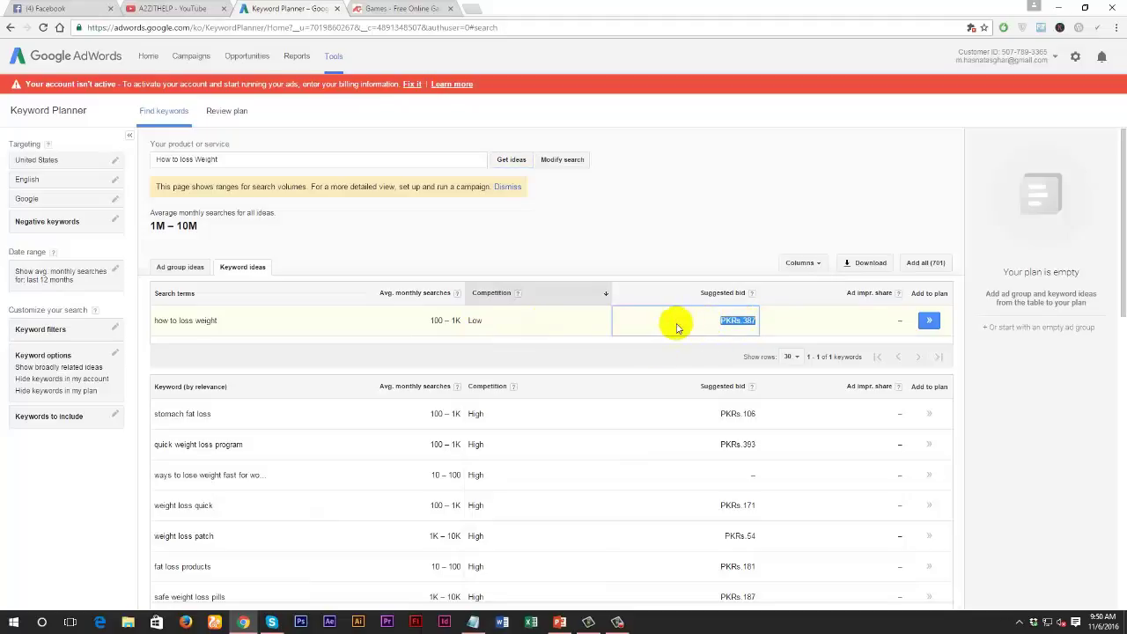
pyautogui.click(654, 360)
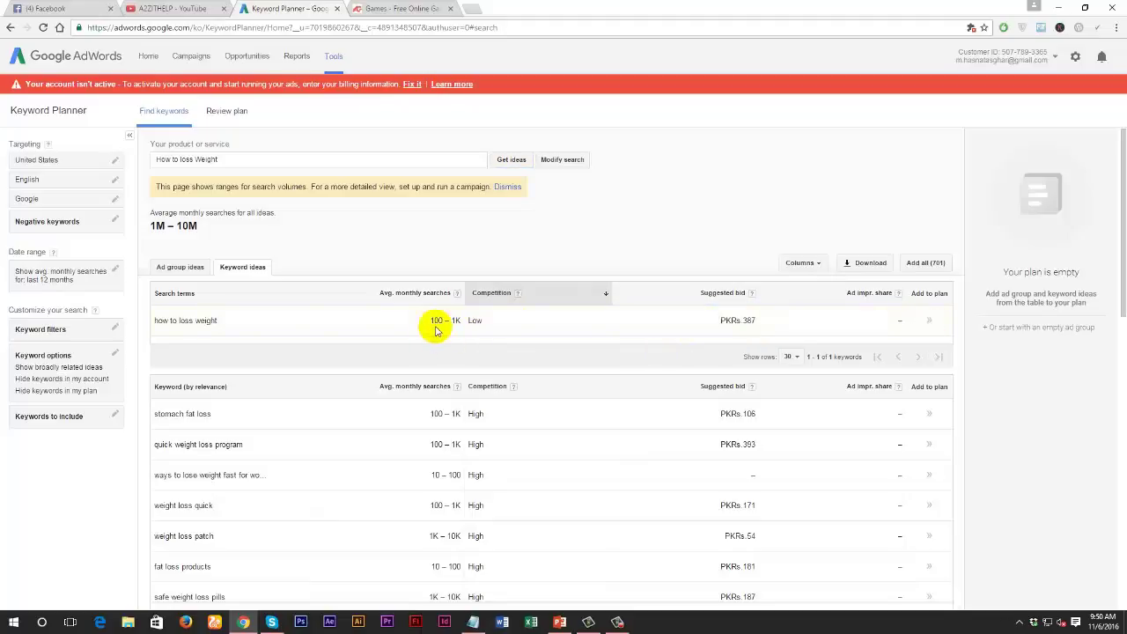
pyautogui.click(457, 322)
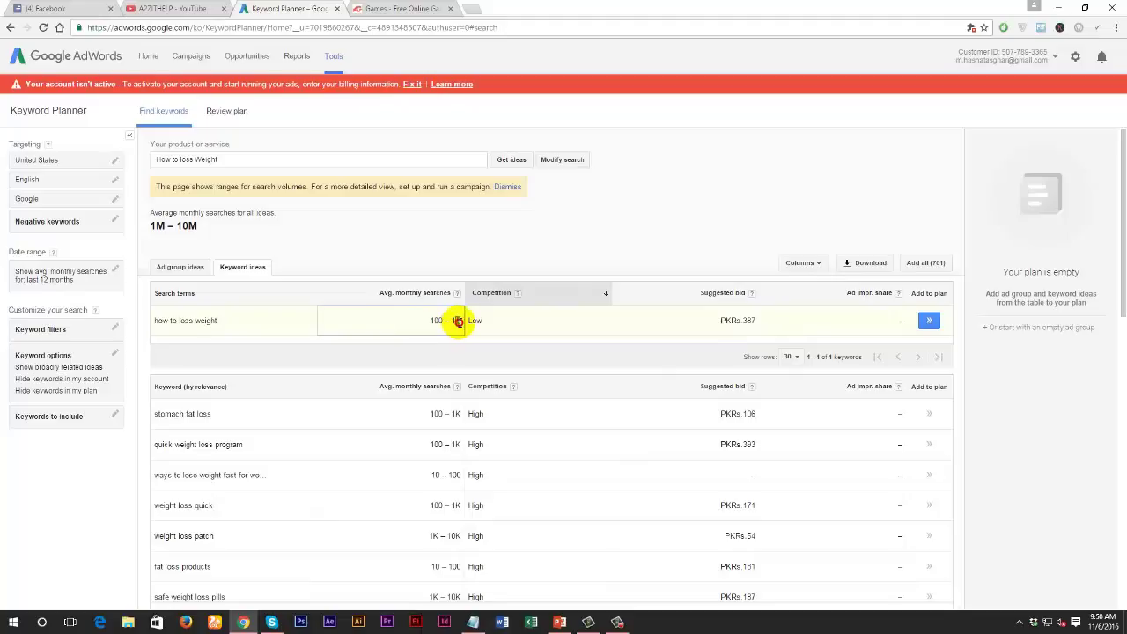
pyautogui.click(495, 354)
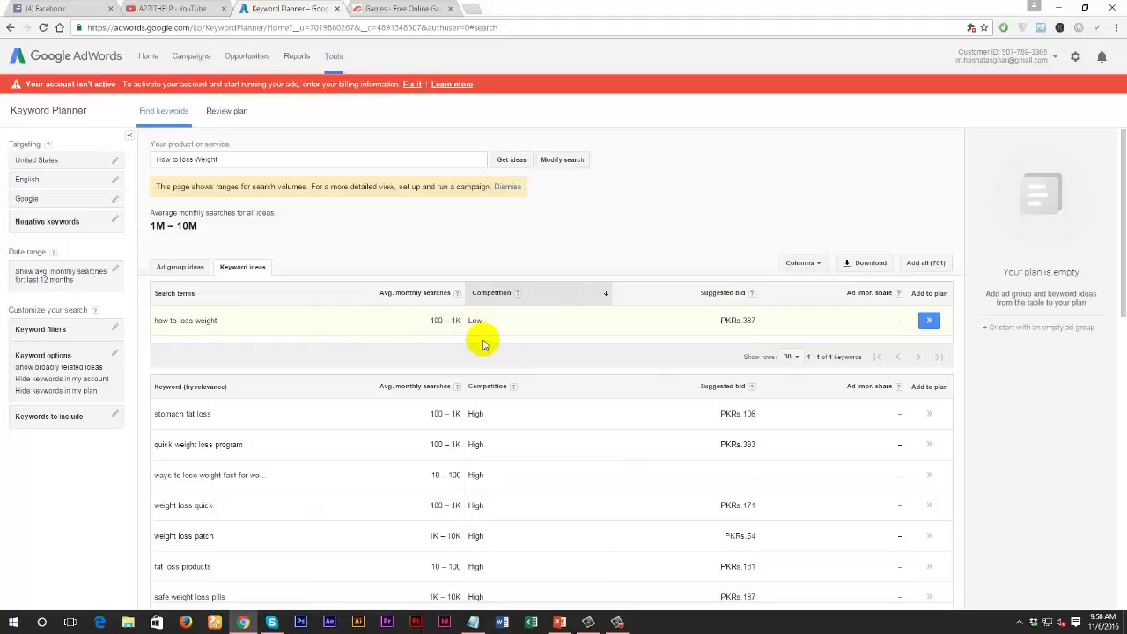
# Look through the related weight loss keyword ideas, comparing their monthly searches, competition and suggested bids
pyautogui.scroll(-1, 297, 415)
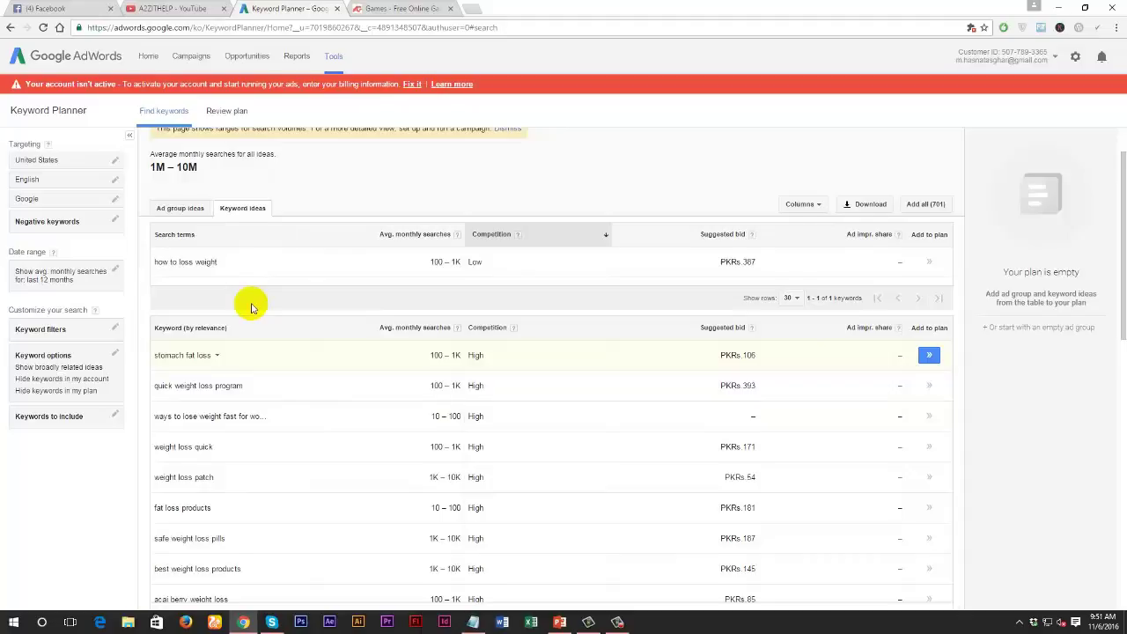
pyautogui.scroll(2, 251, 307)
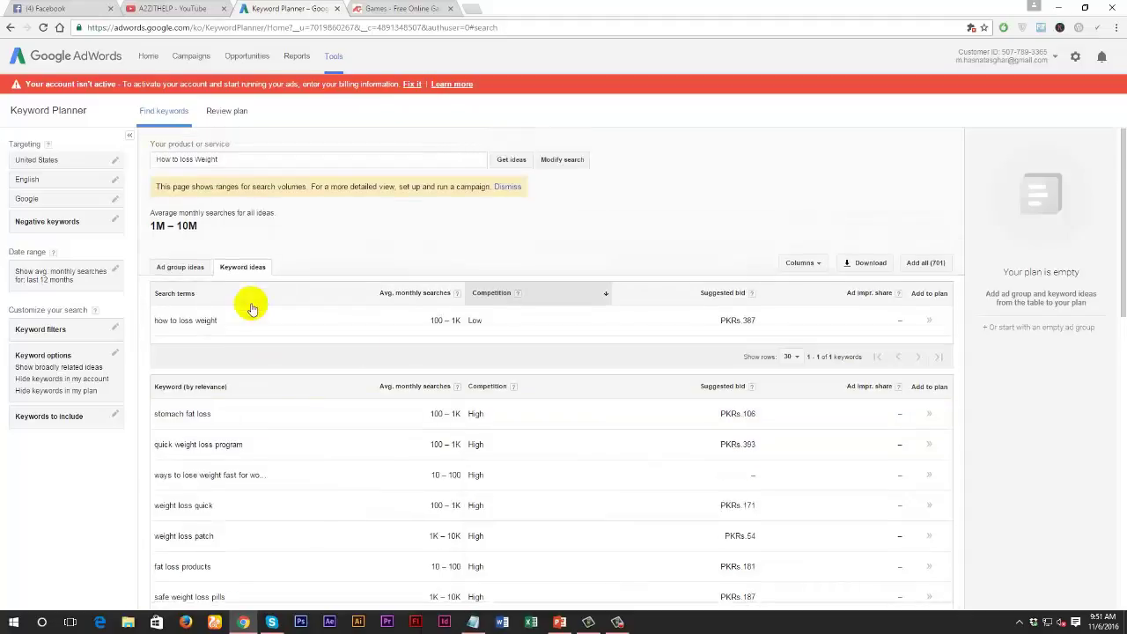
pyautogui.scroll(-2, 359, 348)
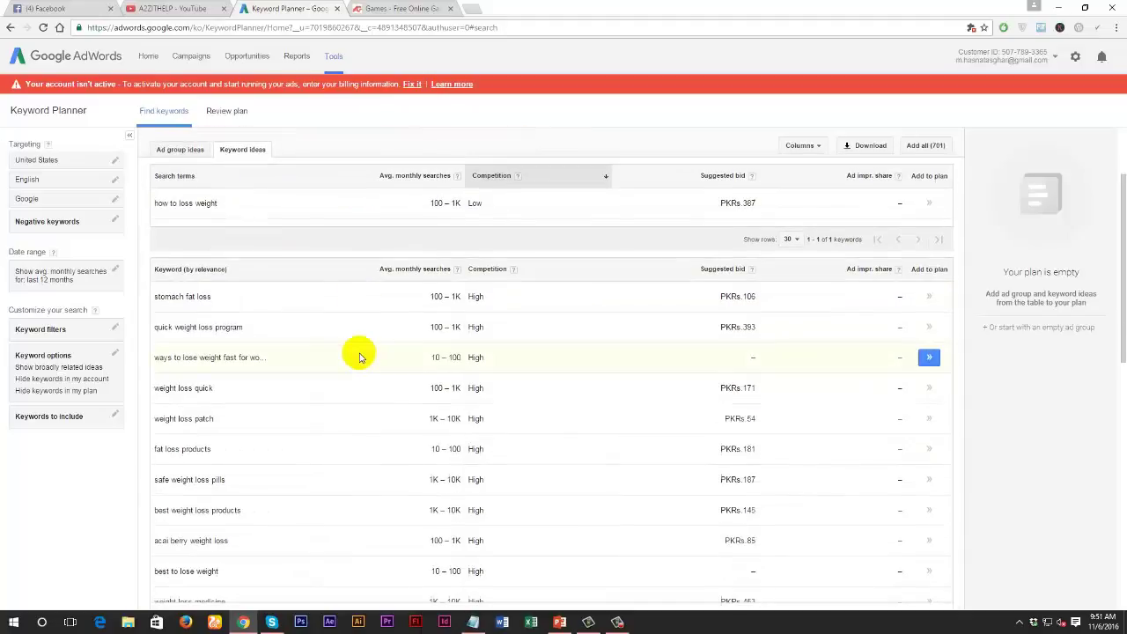
pyautogui.scroll(-2, 360, 356)
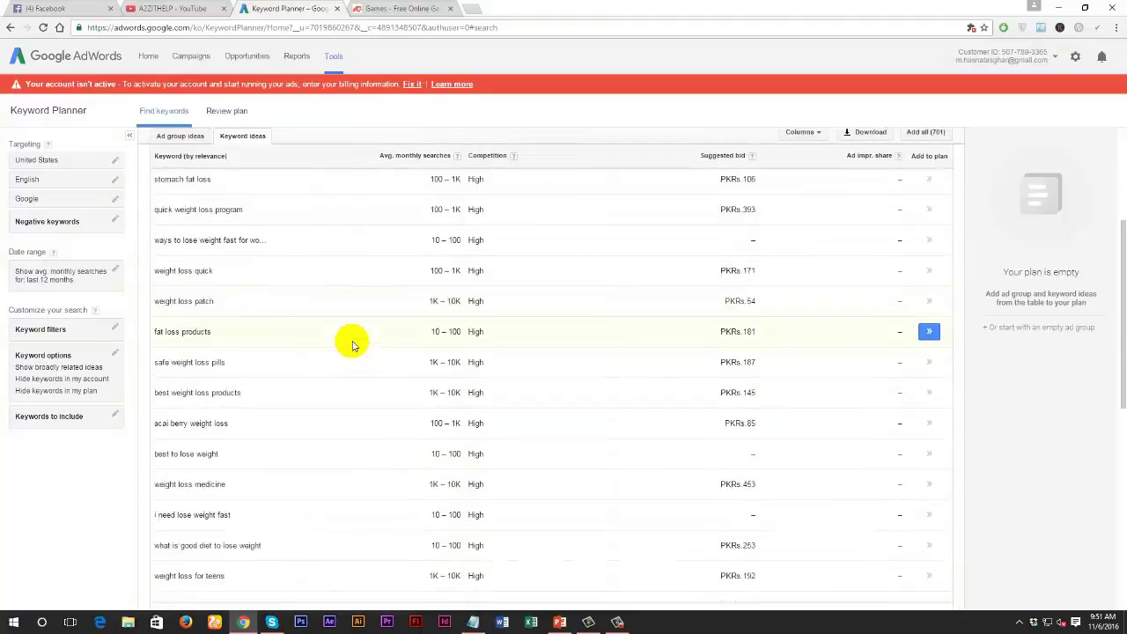
pyautogui.scroll(4, 352, 343)
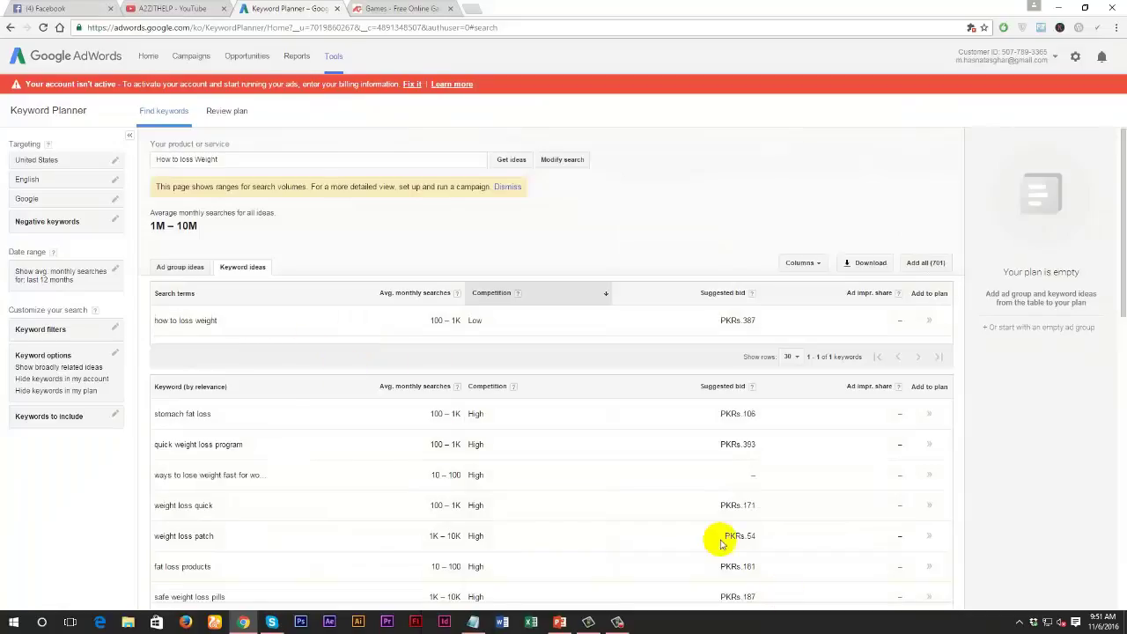
# Open the keywordtool.io website in a new browser tab
pyautogui.click(477, 9)
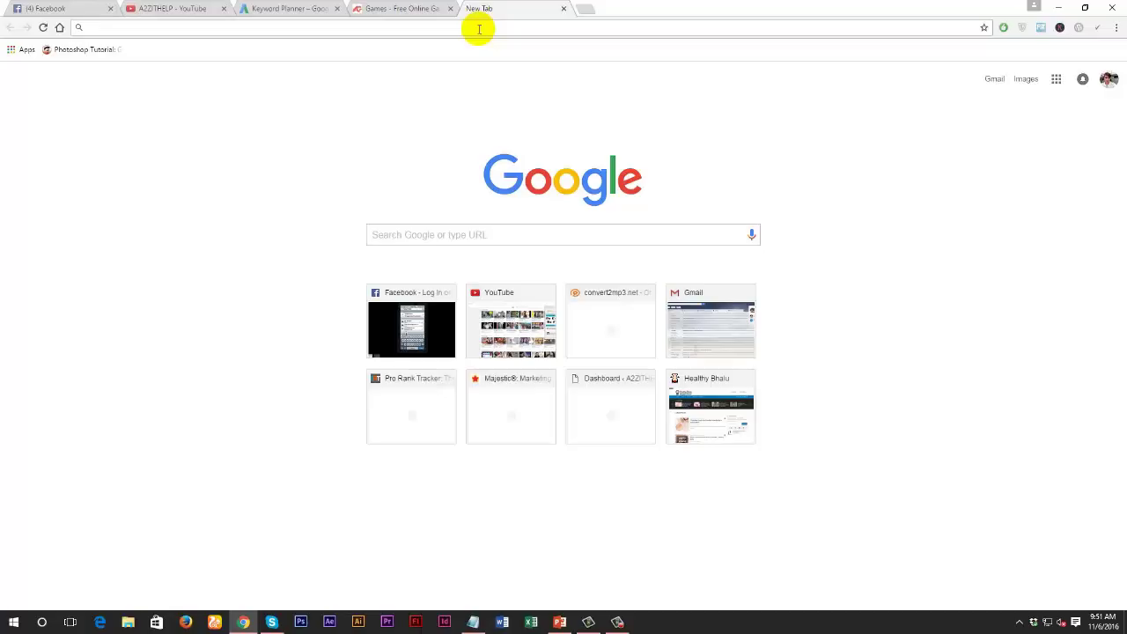
pyautogui.write('keyword')
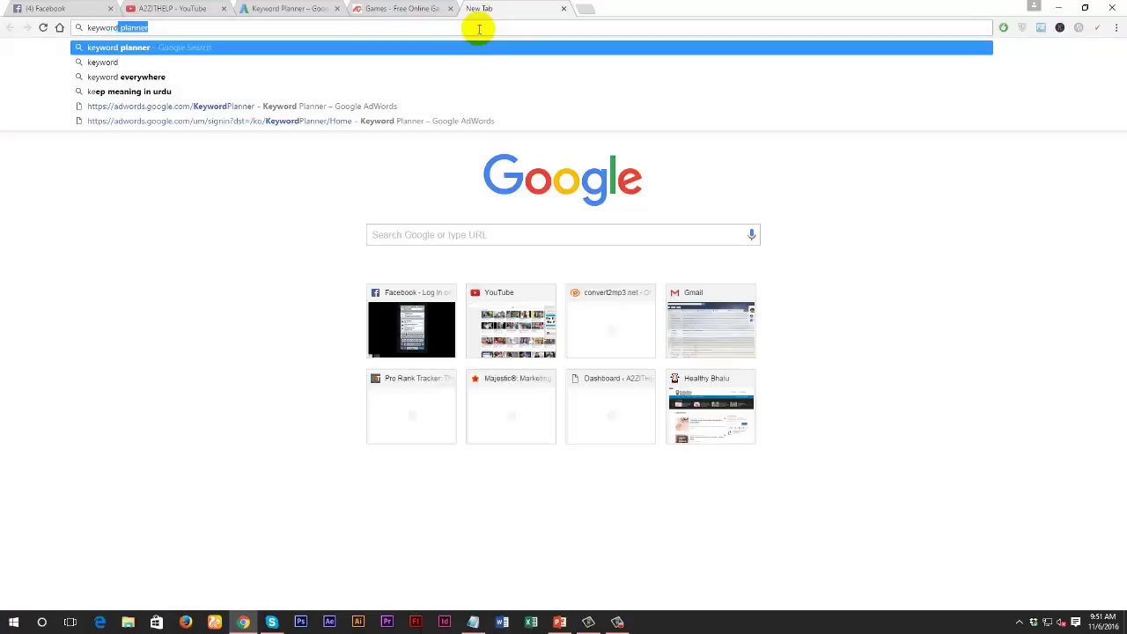
pyautogui.write('tool')
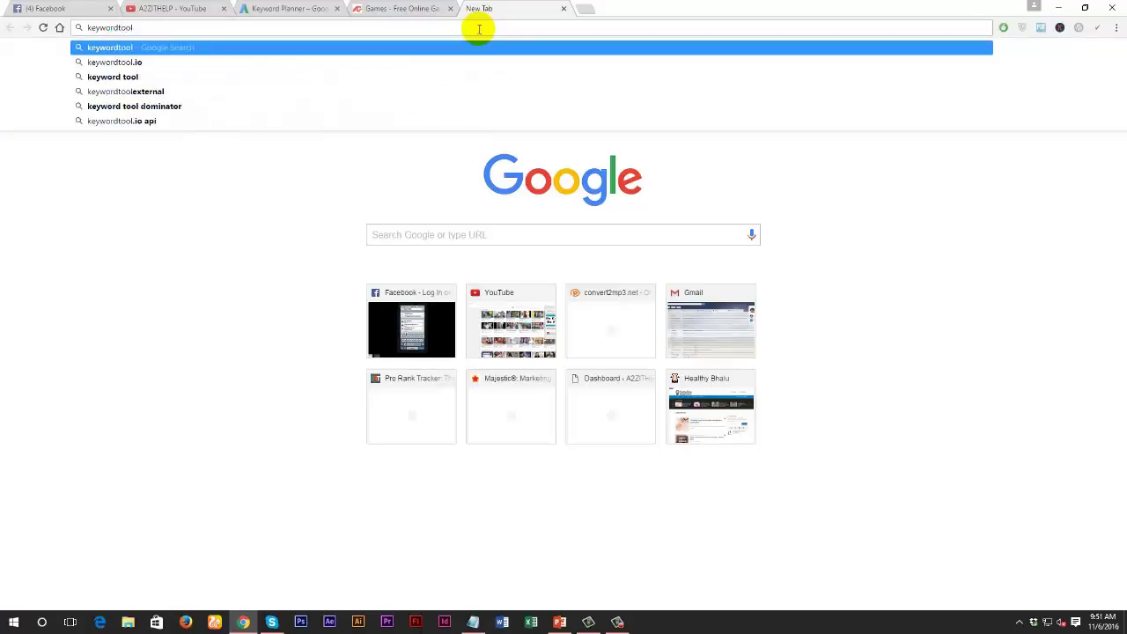
pyautogui.write('.io')
pyautogui.press('Return')
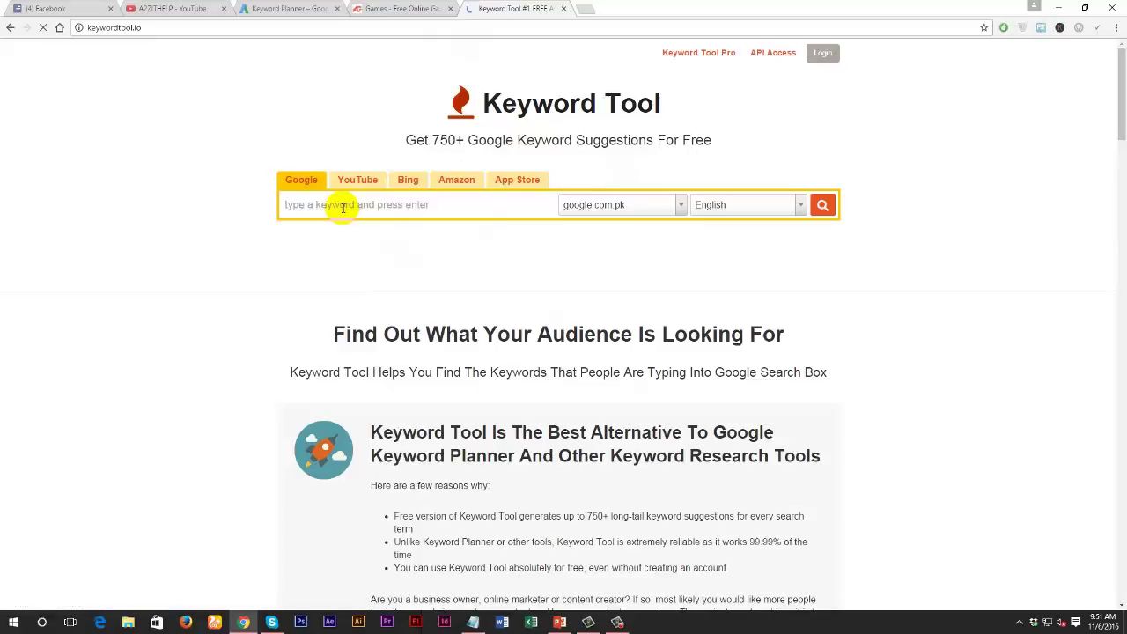
# Enter "Weight loss" as the keyword for Google suggestions
pyautogui.write('Ho')
pyautogui.press('BackSpace')
pyautogui.press('BackSpace')
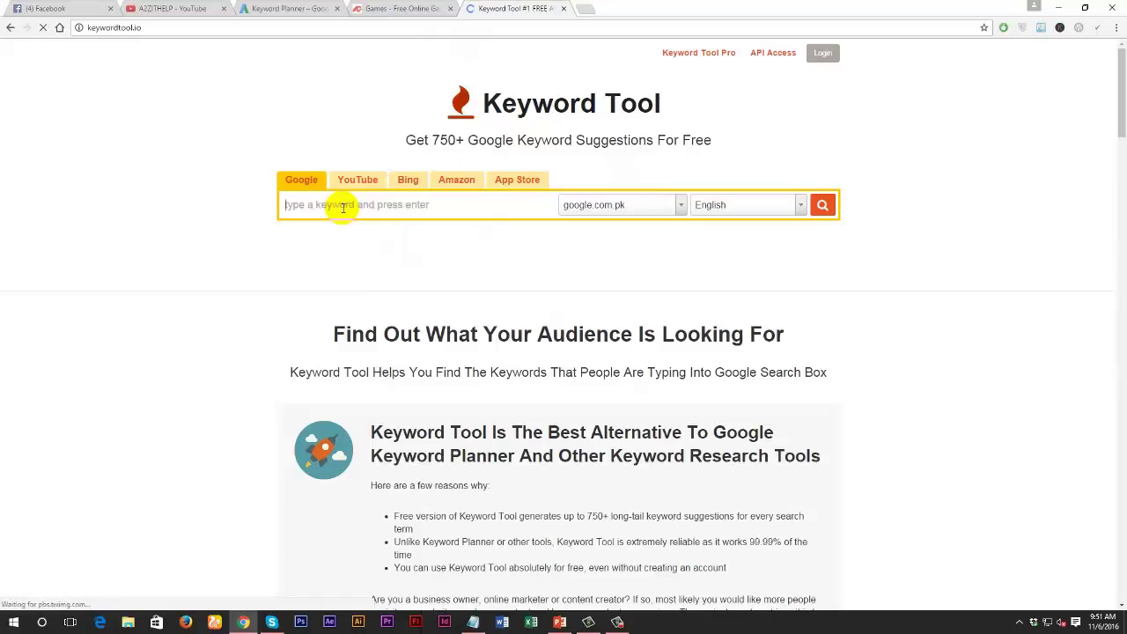
pyautogui.write('Weight loss')
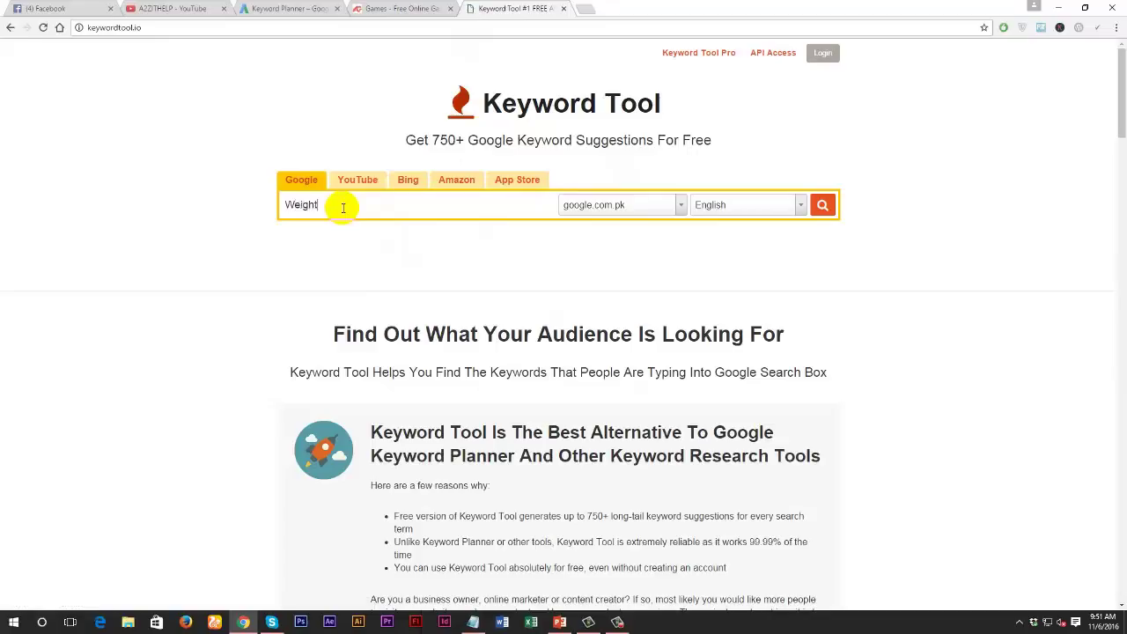
# Try to set the Google domain to google.com by searching the domain list for it
pyautogui.click(671, 210)
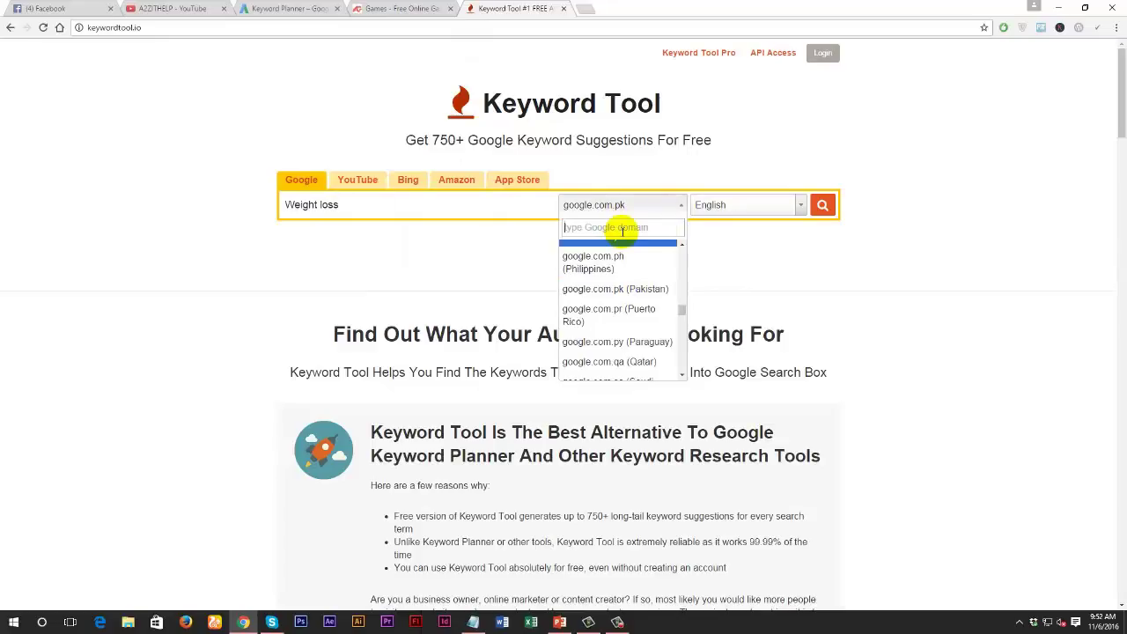
pyautogui.write('google.com')
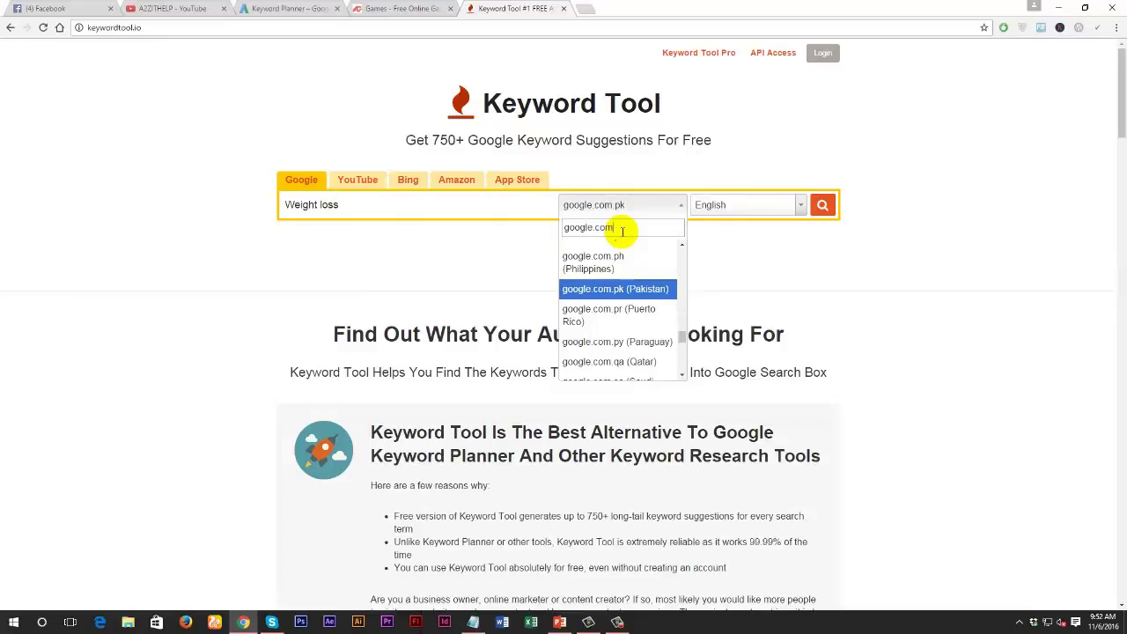
pyautogui.press('Return')
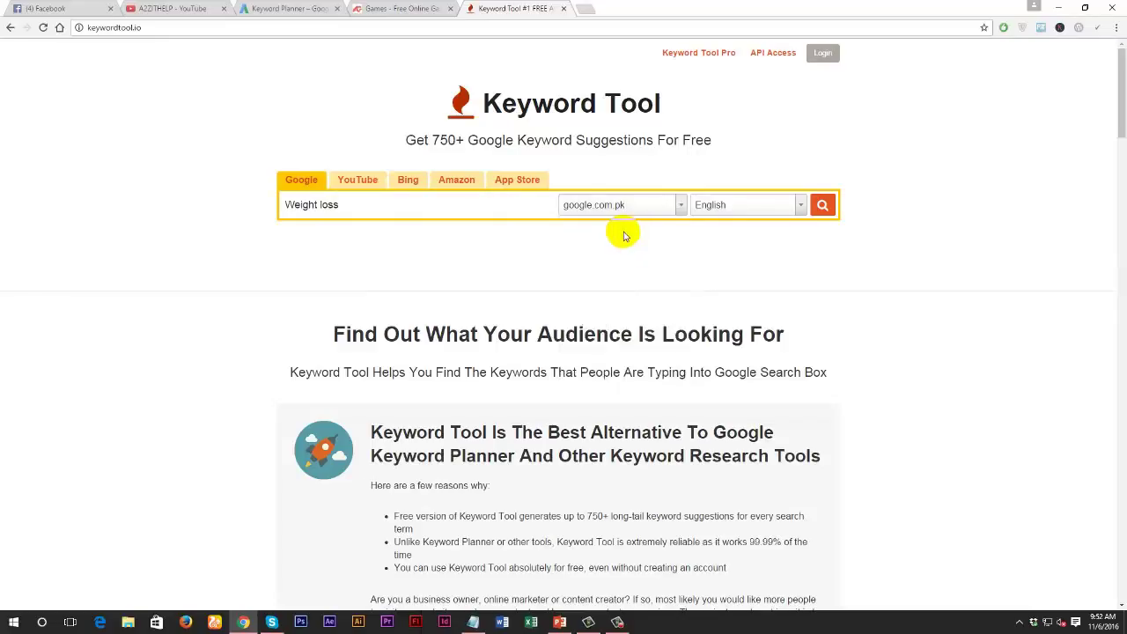
# Set the Google domain to google.com (United States) and run the Weight loss keyword search in English
pyautogui.click(677, 207)
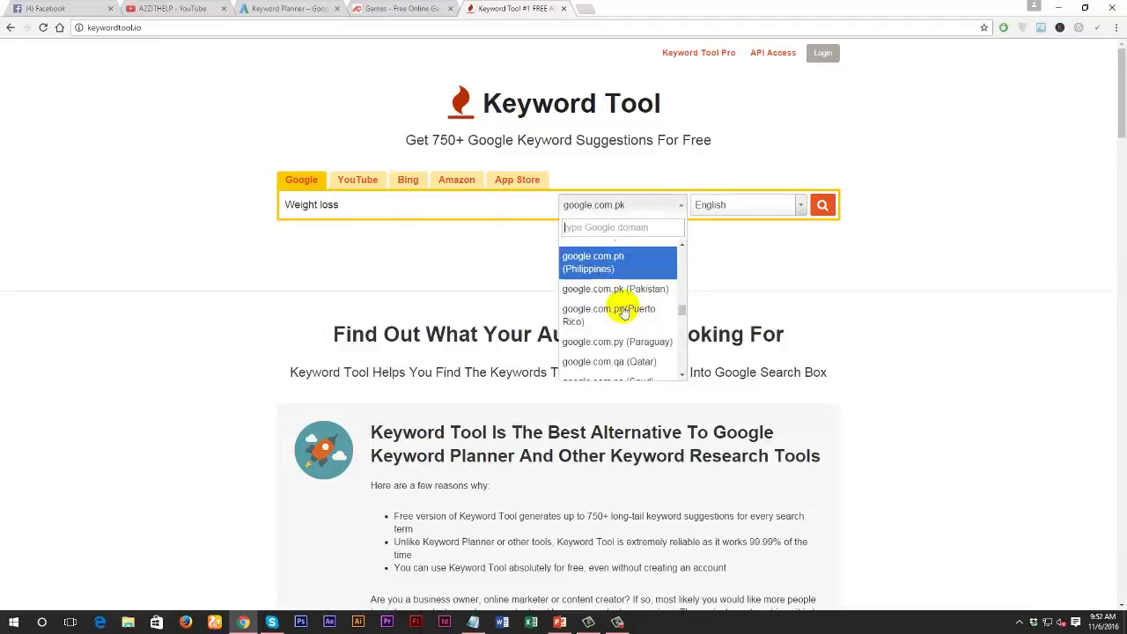
pyautogui.scroll(-5, 622, 317)
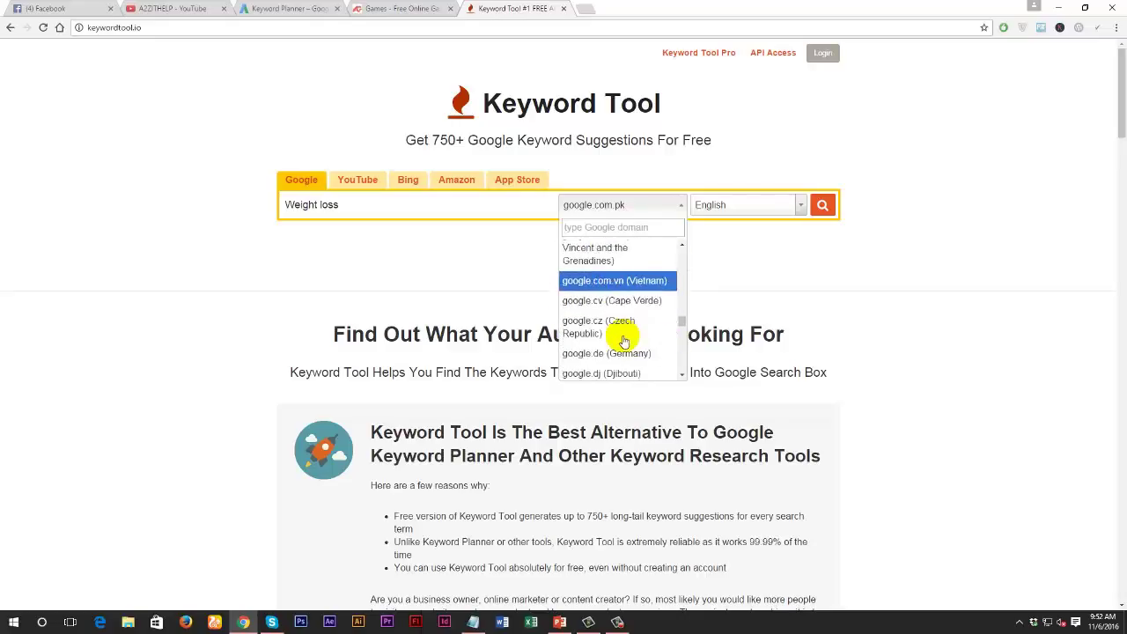
pyautogui.scroll(-5, 623, 344)
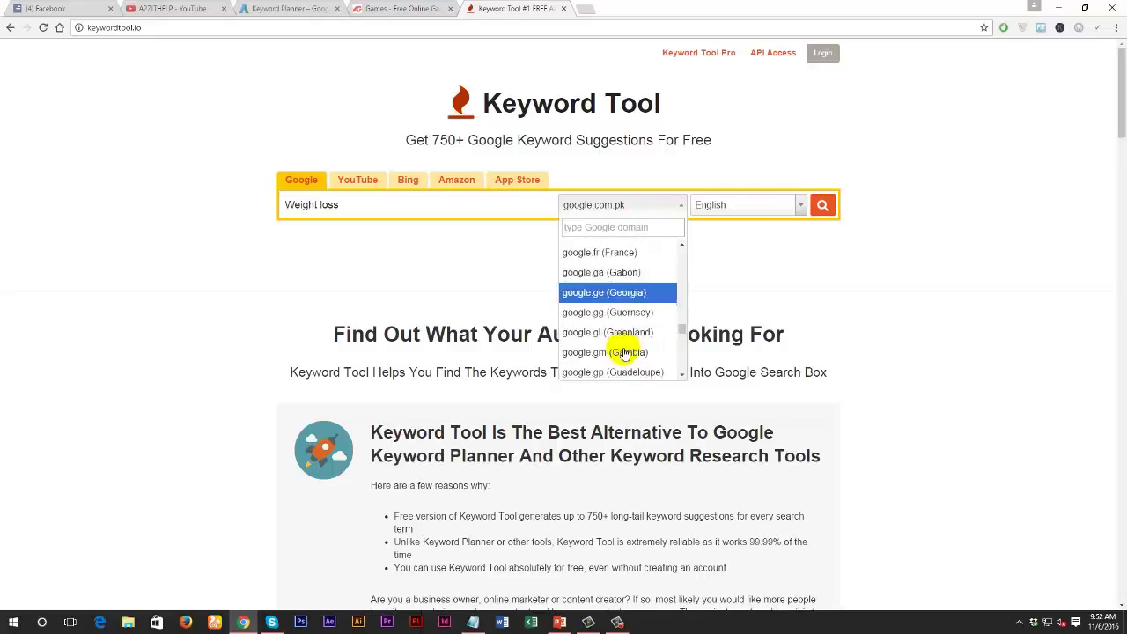
pyautogui.scroll(-10, 625, 354)
pyautogui.scroll(10, 625, 355)
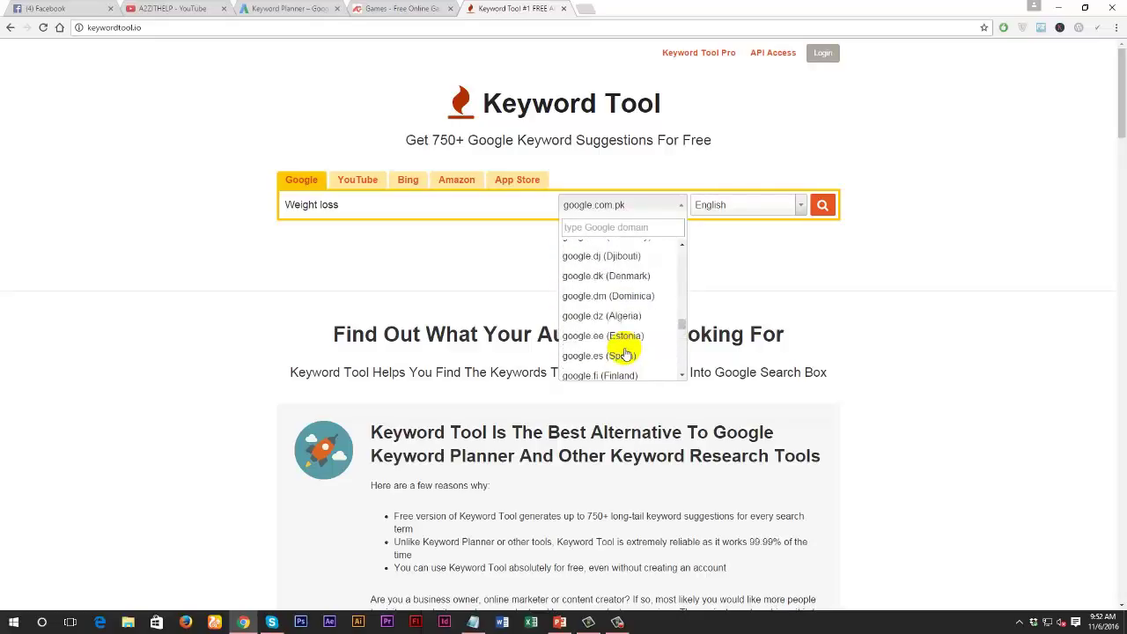
pyautogui.scroll(20, 624, 354)
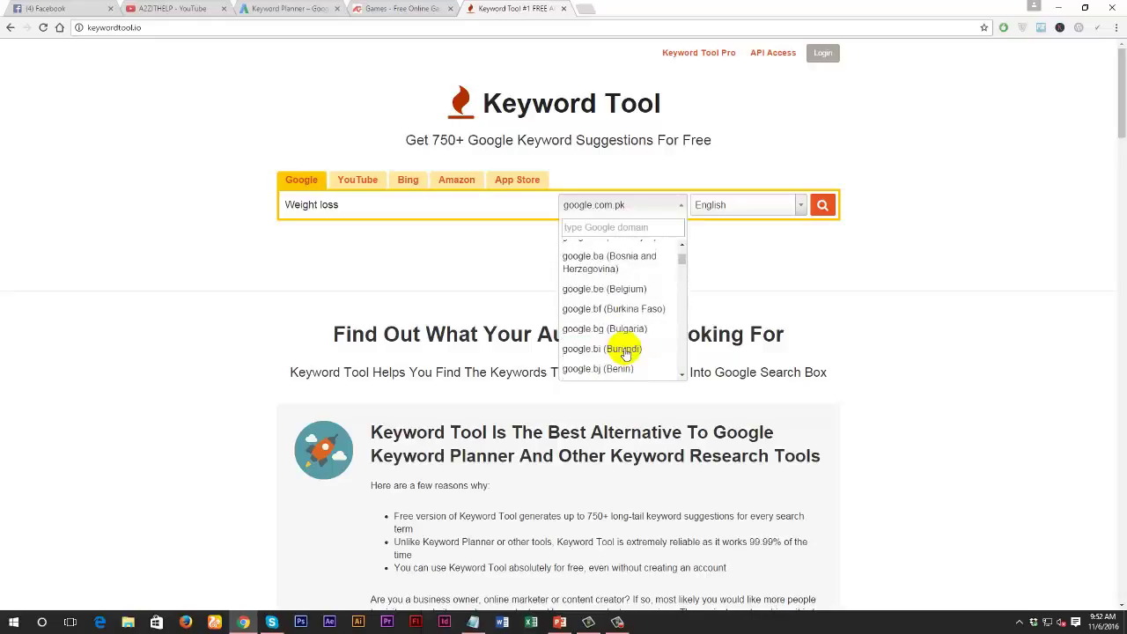
pyautogui.scroll(5, 624, 352)
pyautogui.click(641, 255)
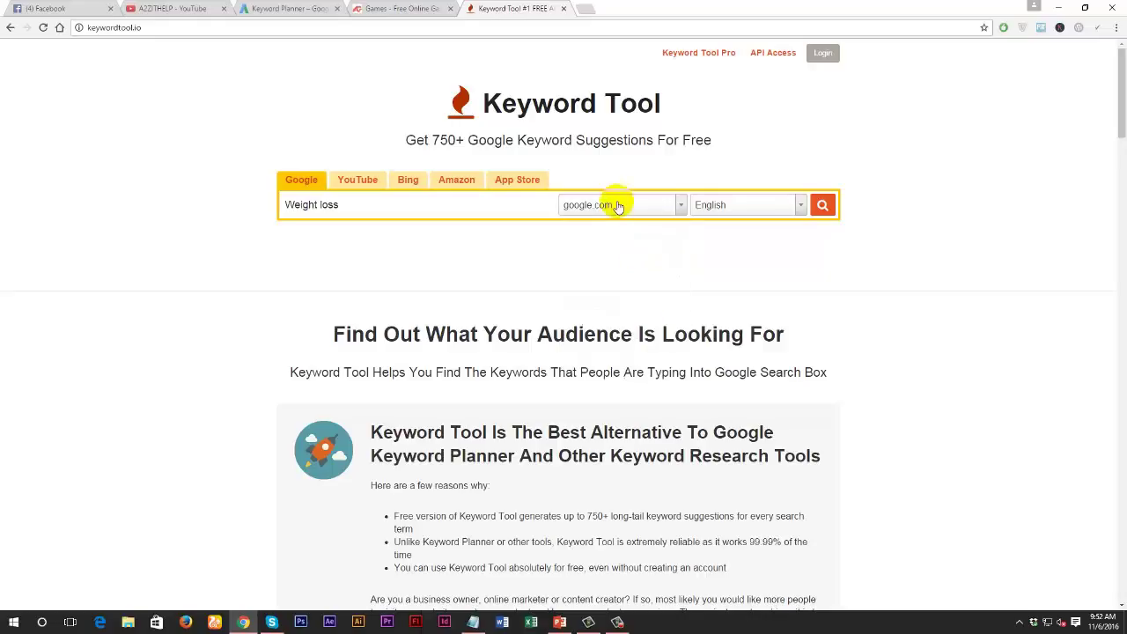
pyautogui.click(678, 208)
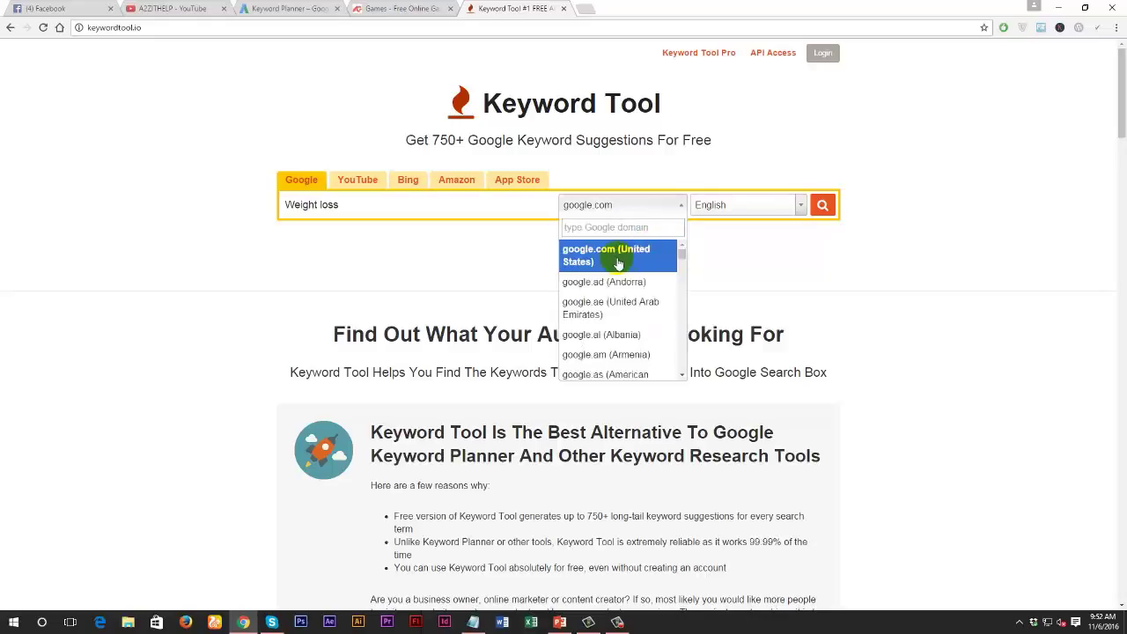
pyautogui.click(754, 236)
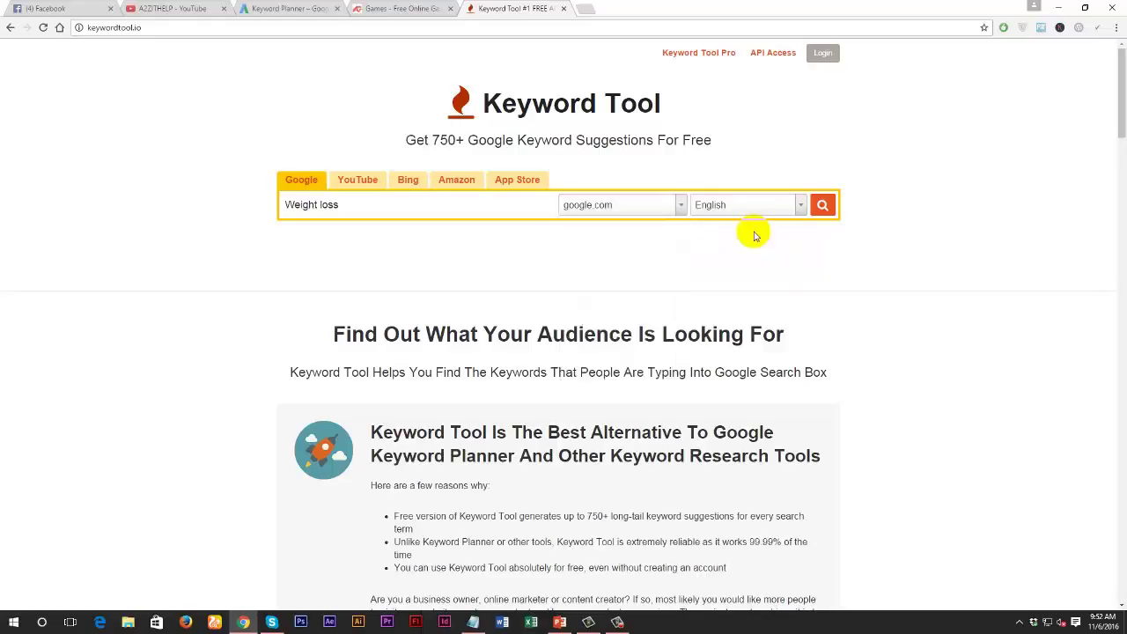
pyautogui.click(822, 205)
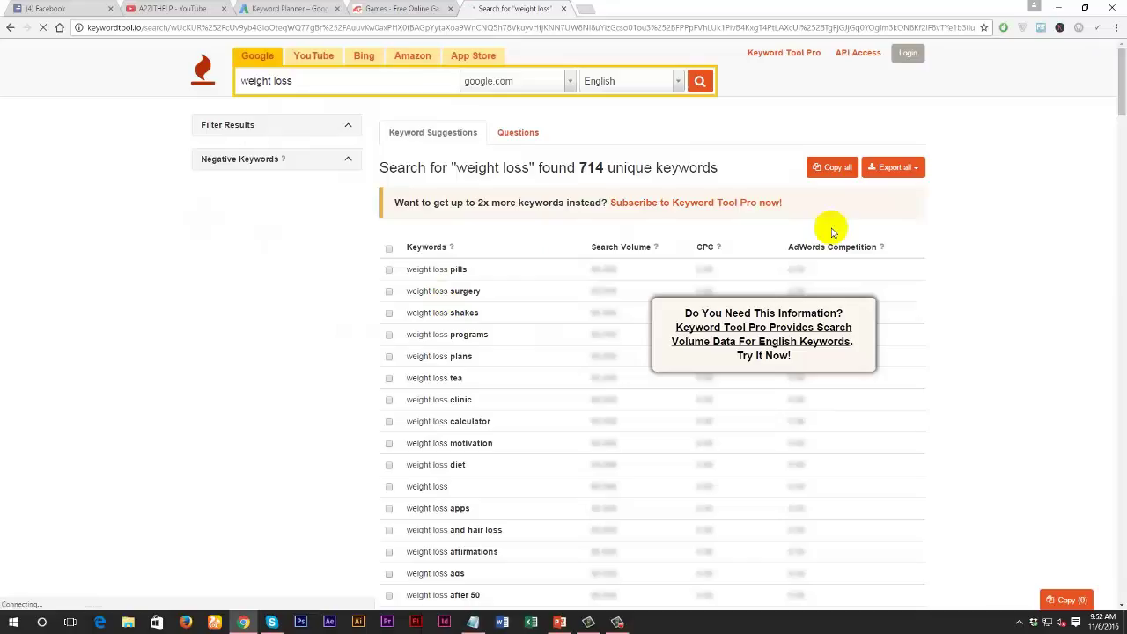
# Copy all the weight loss keyword suggestions and paste them over the product or service text in Keyword Planner
pyautogui.click(835, 166)
pyautogui.click(836, 164)
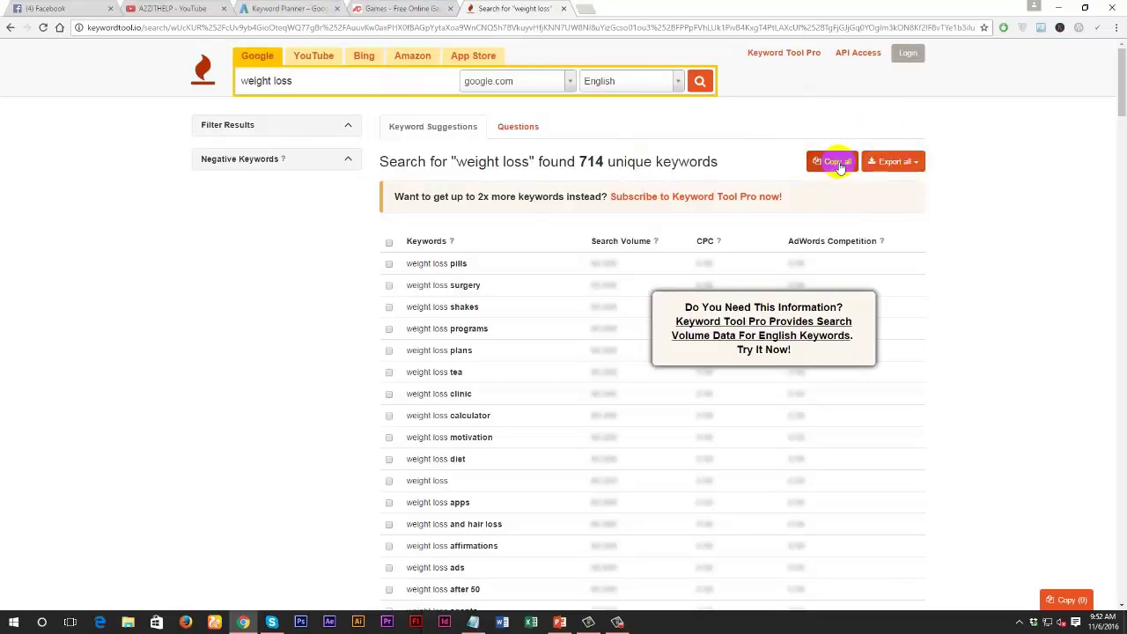
pyautogui.click(285, 10)
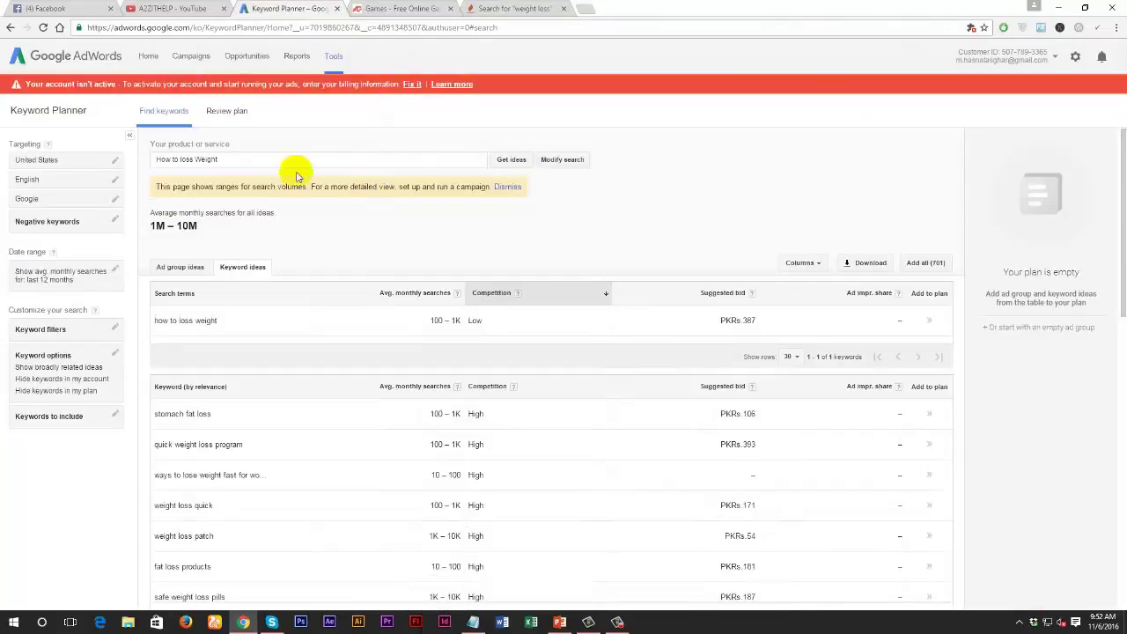
pyautogui.click(257, 159)
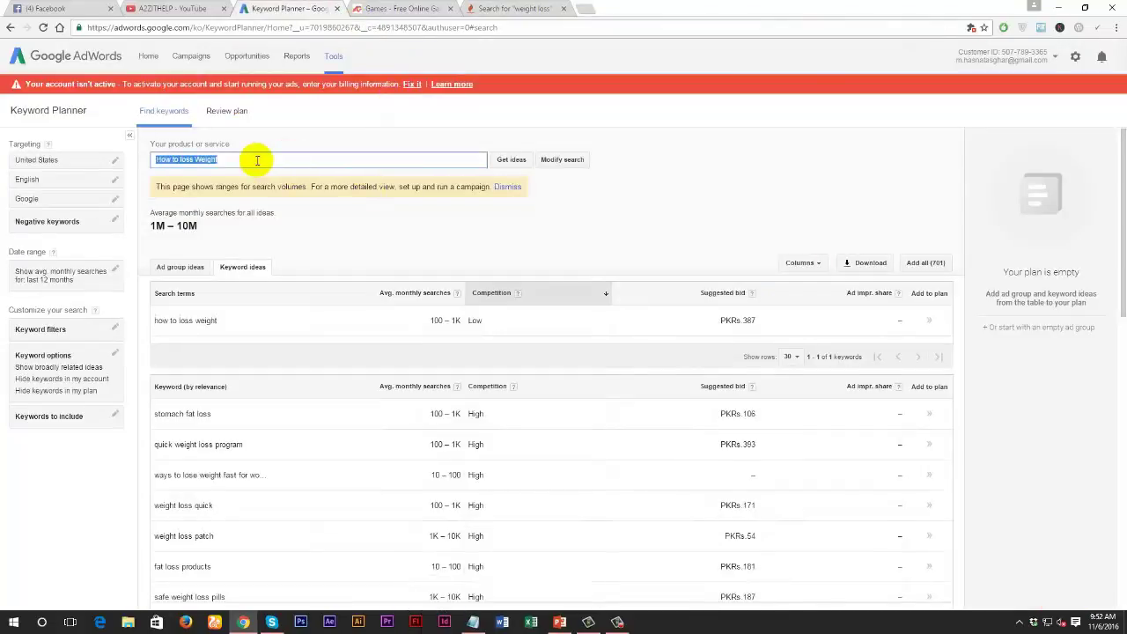
pyautogui.hotkey('ctrl', 'v')
pyautogui.scroll(5, 370, 247)
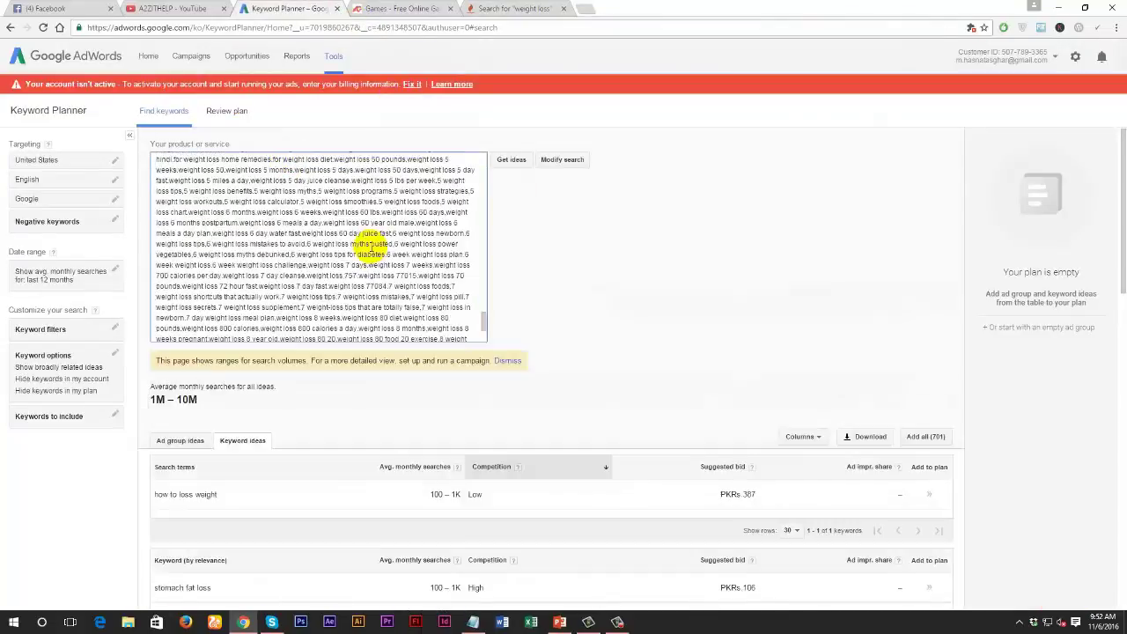
pyautogui.scroll(5, 371, 246)
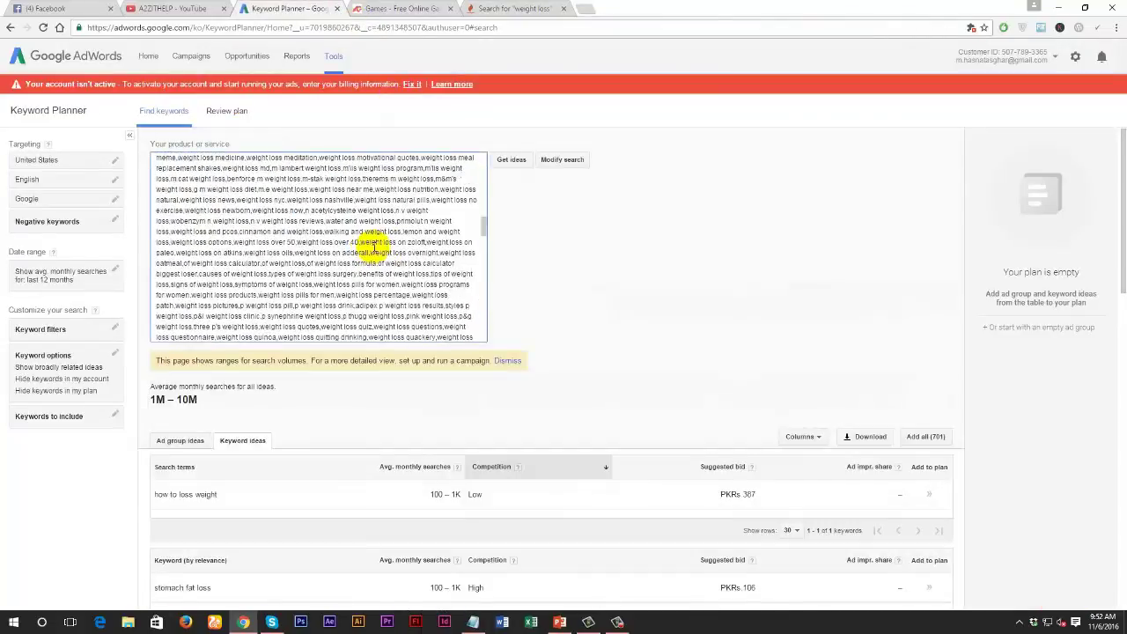
# Submit the pasted weight loss keywords and choose to get their search volume instead of more ideas
pyautogui.click(525, 162)
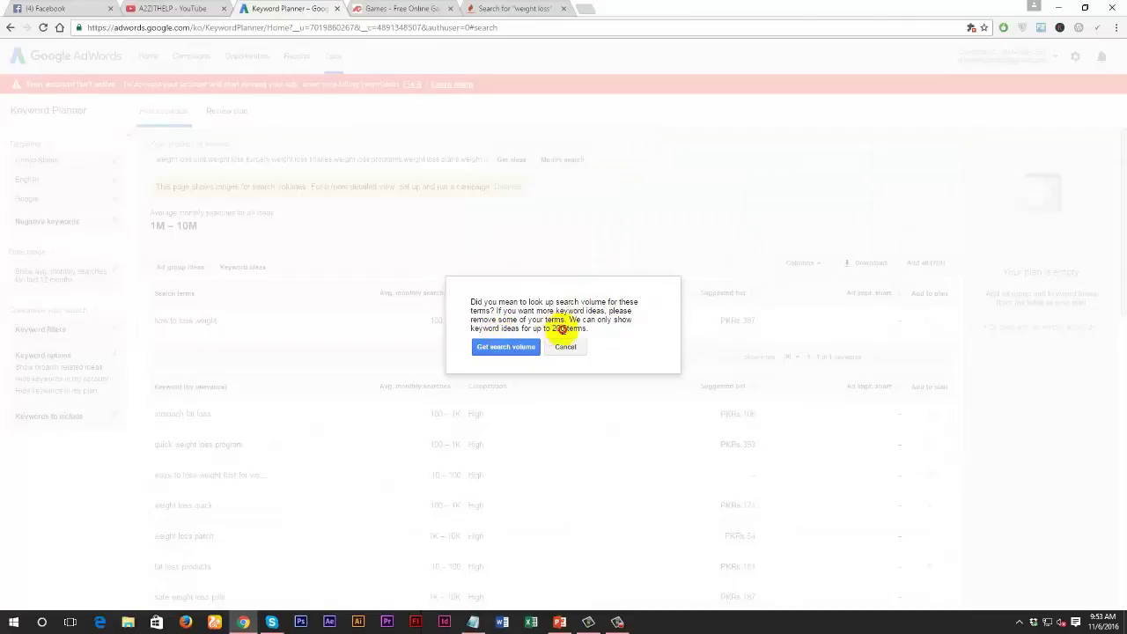
pyautogui.moveTo(581, 329); pyautogui.dragTo(587, 329)
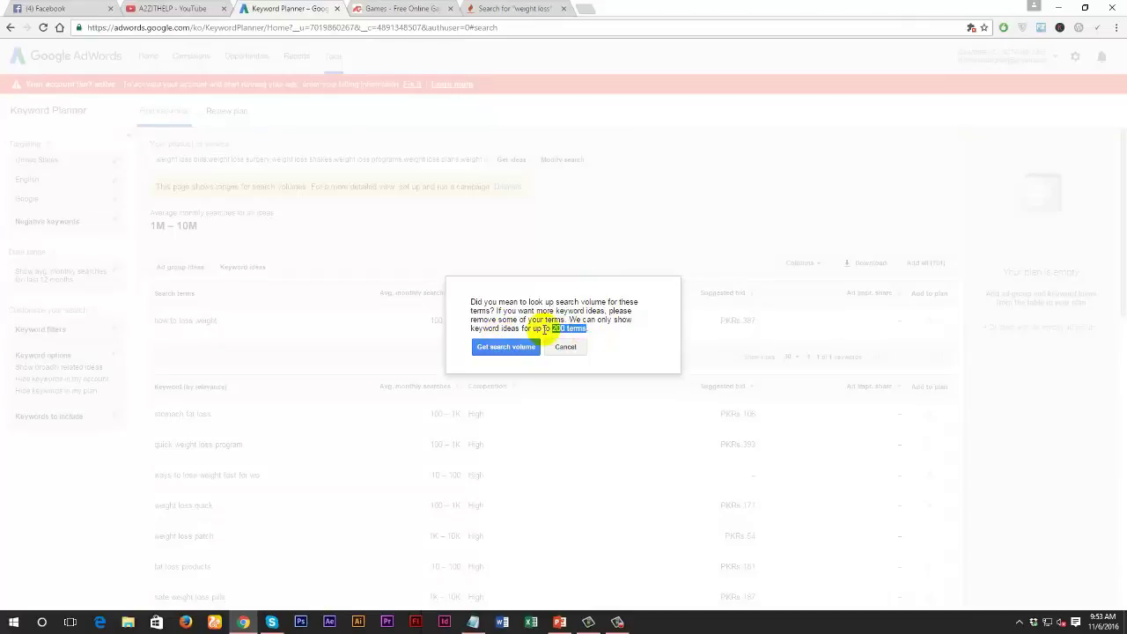
pyautogui.click(626, 327)
pyautogui.click(506, 347)
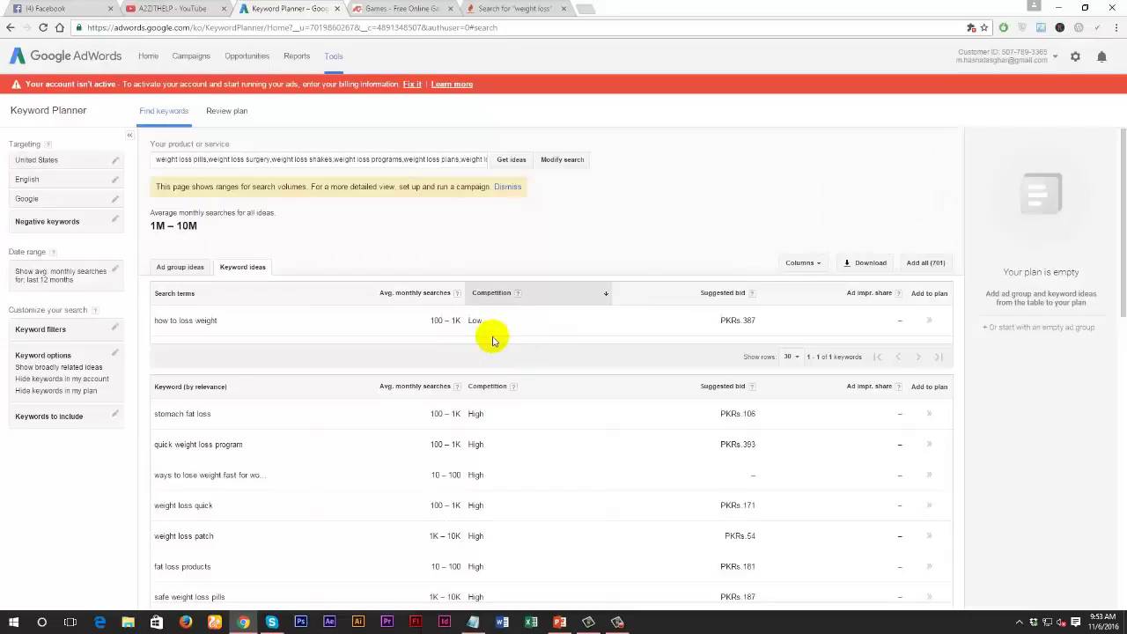
pyautogui.click(523, 162)
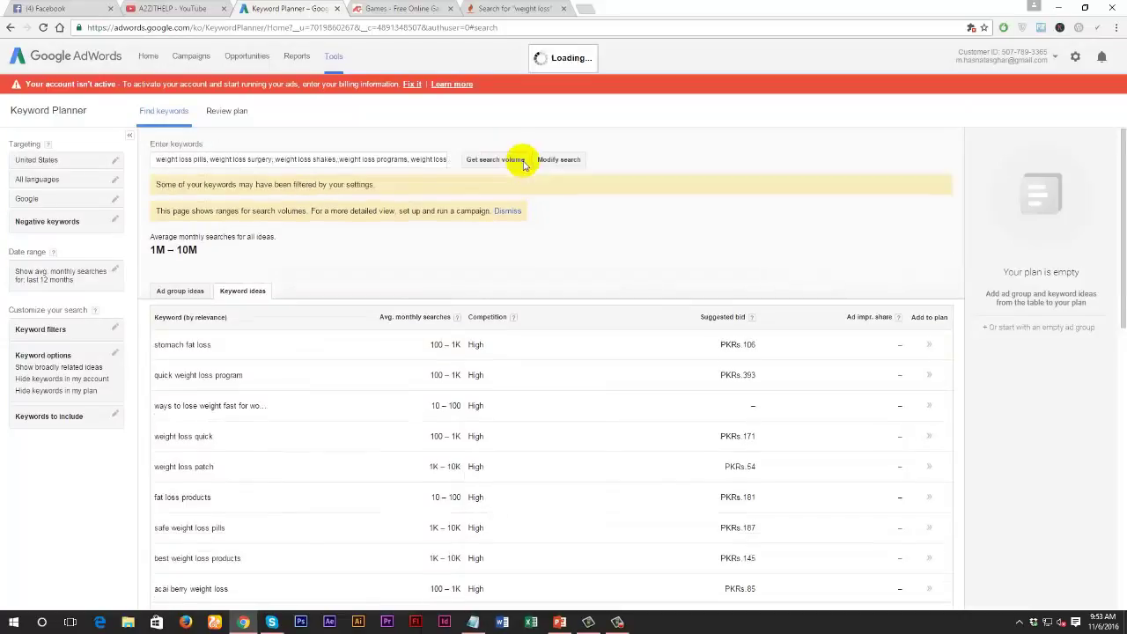
# Look through the search volume list for the pasted keywords, comparing monthly searches, competition and suggested bids
pyautogui.scroll(-3, 346, 403)
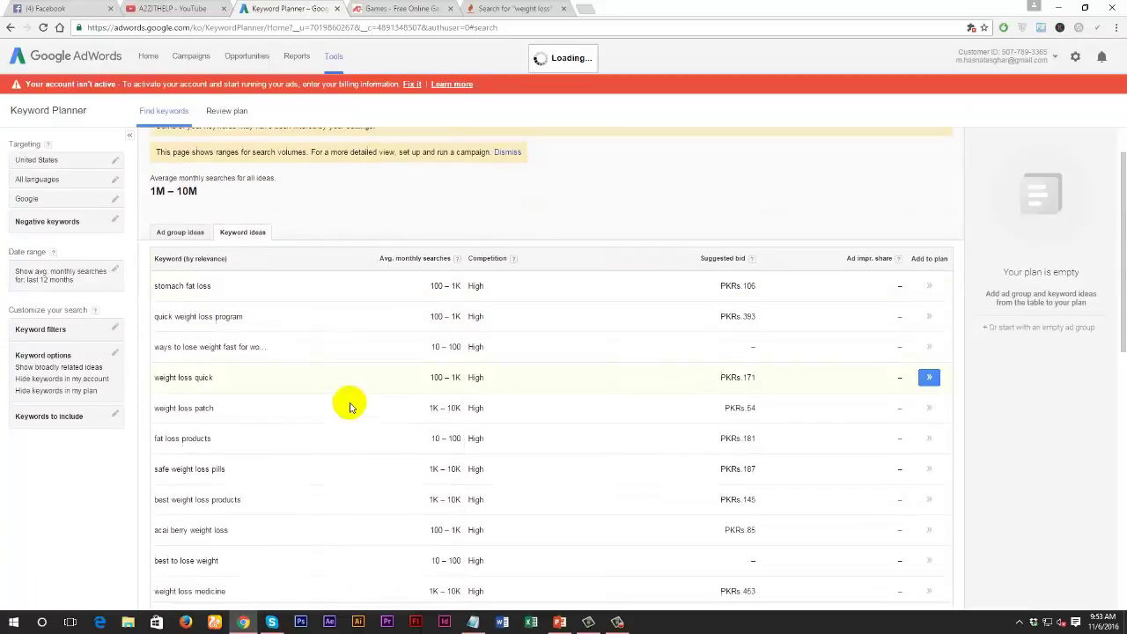
pyautogui.scroll(3, 352, 304)
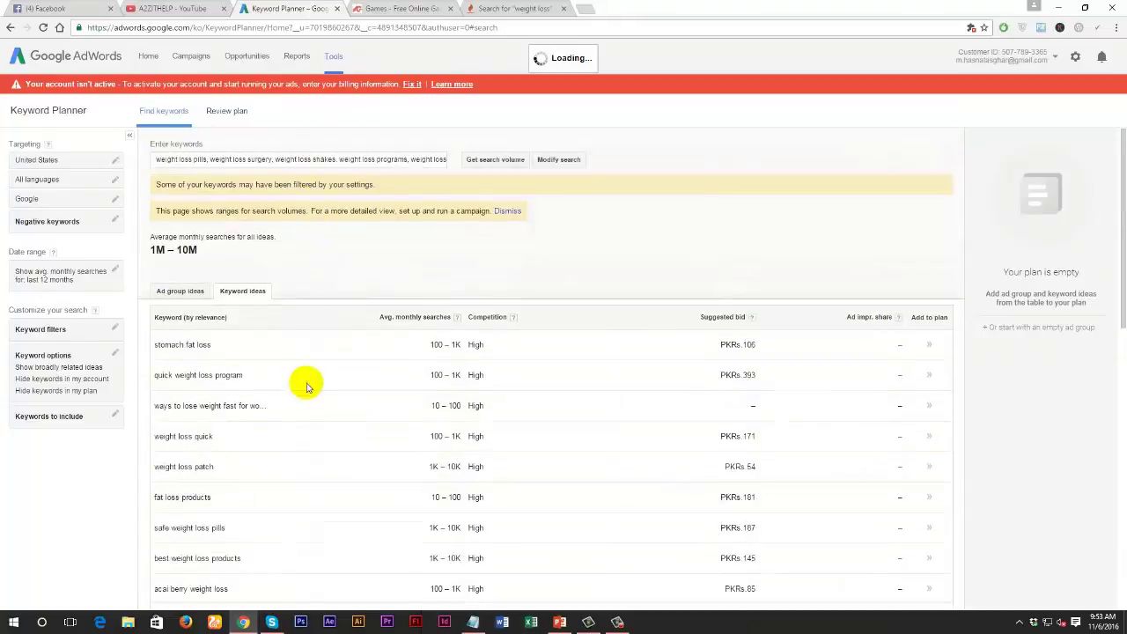
pyautogui.scroll(-4, 207, 384)
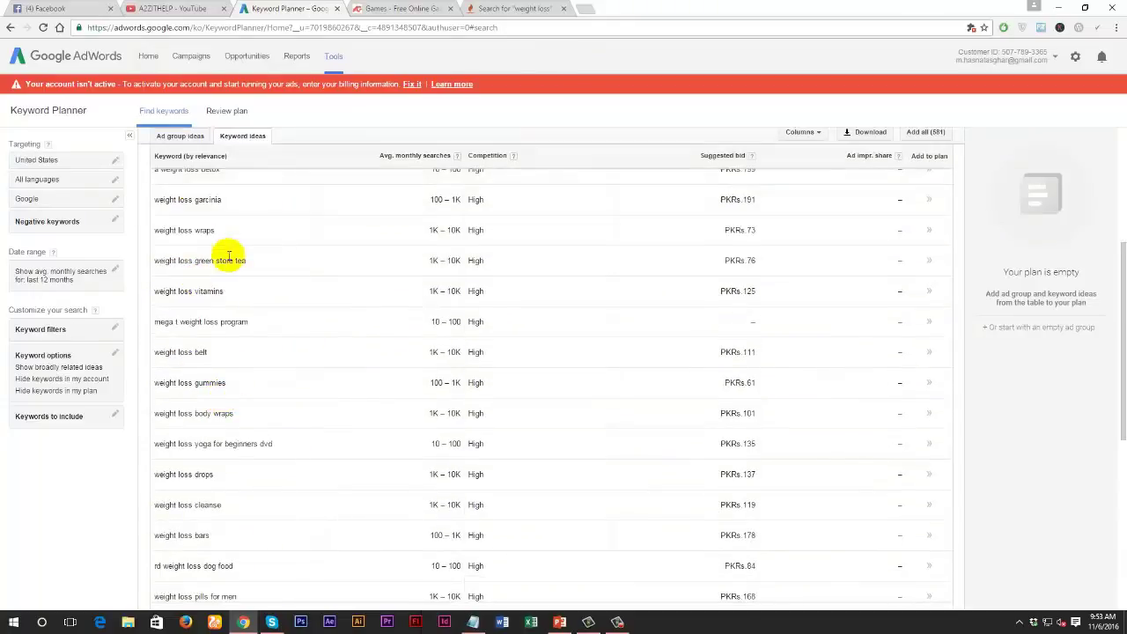
pyautogui.scroll(-1, 238, 440)
pyautogui.scroll(-5, 245, 468)
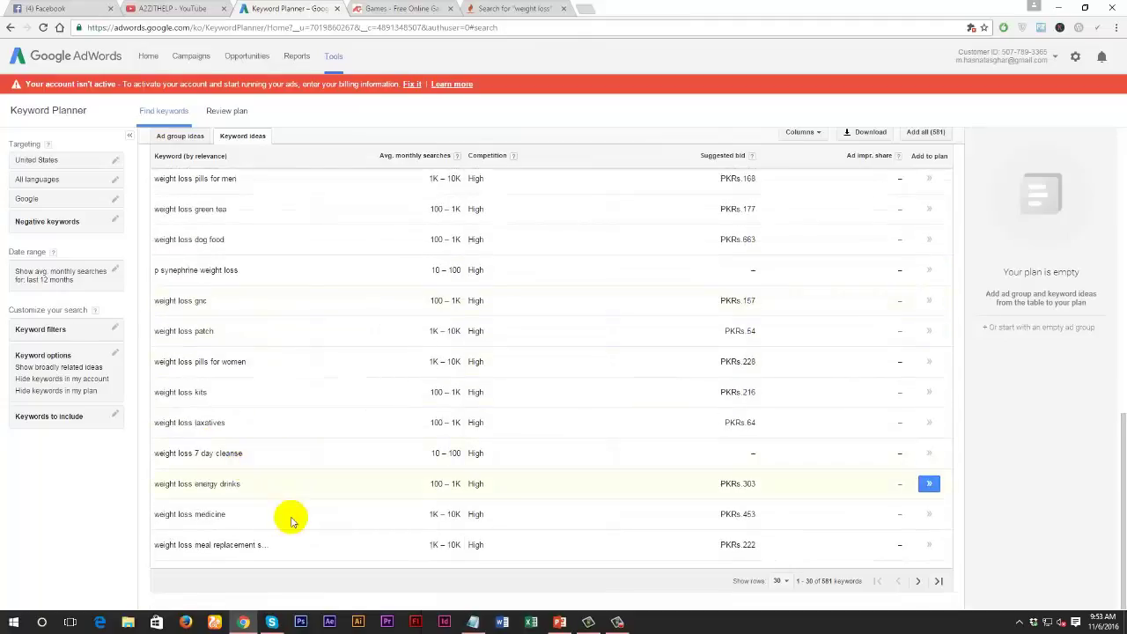
pyautogui.scroll(4, 273, 509)
pyautogui.scroll(6, 294, 431)
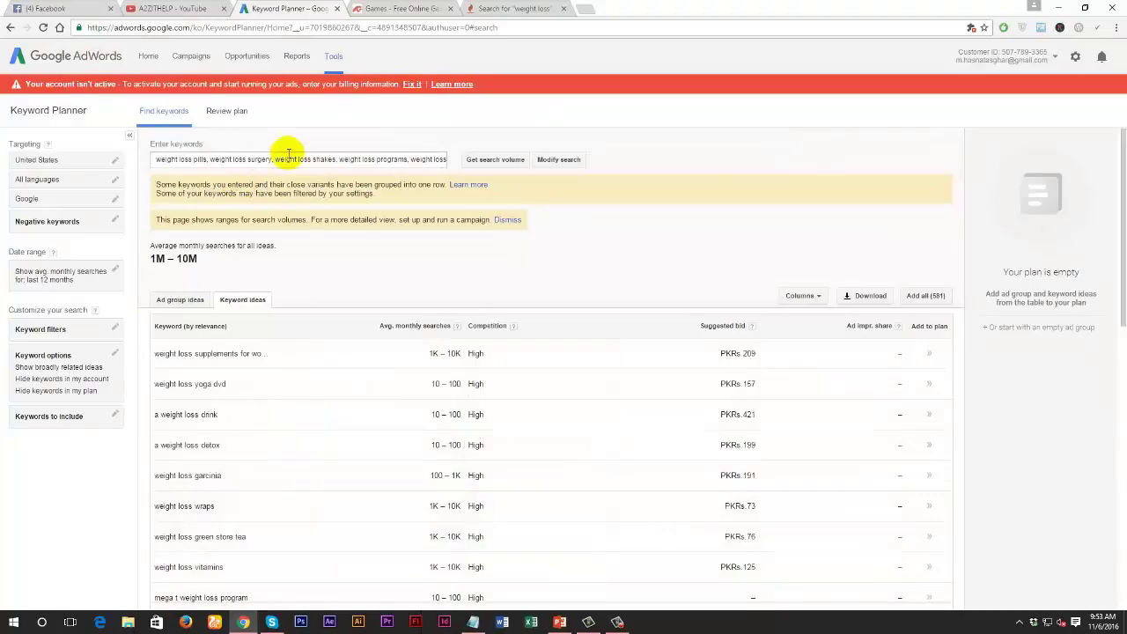
# Download the historical statistics for the keyword ideas as an Excel CSV and open the saved file in Excel
pyautogui.scroll(-2, 856, 254)
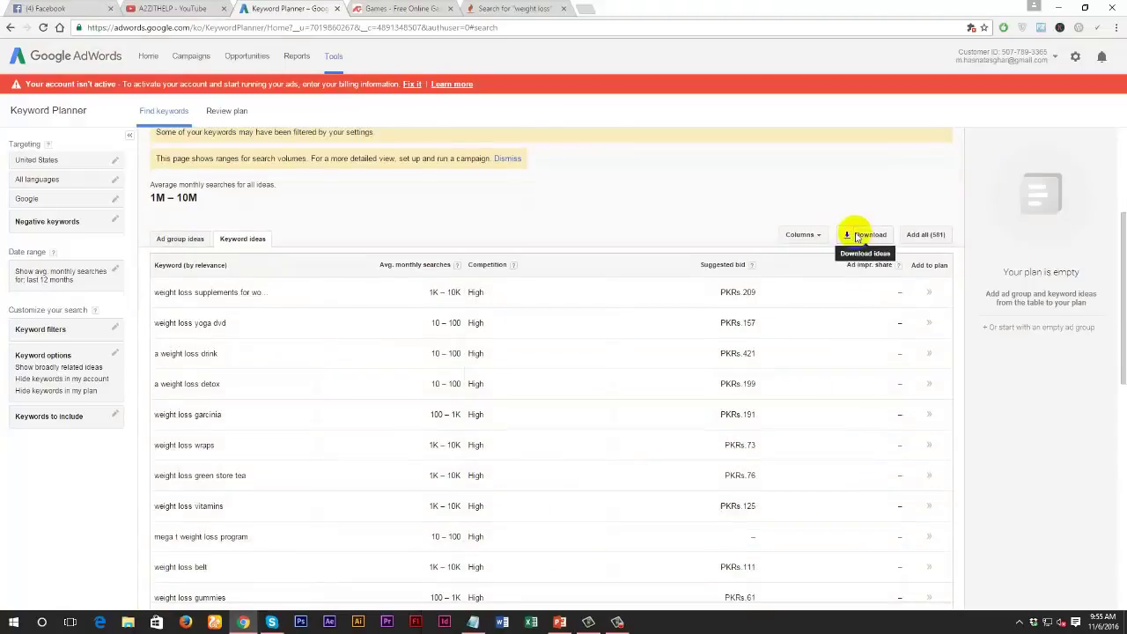
pyautogui.scroll(2, 861, 236)
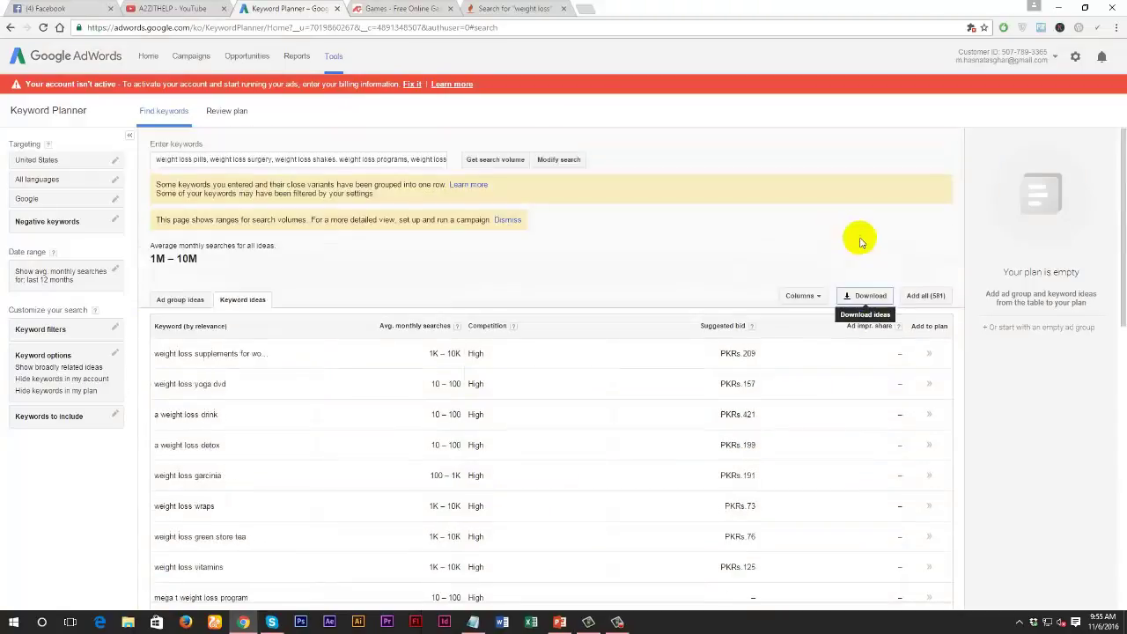
pyautogui.click(868, 297)
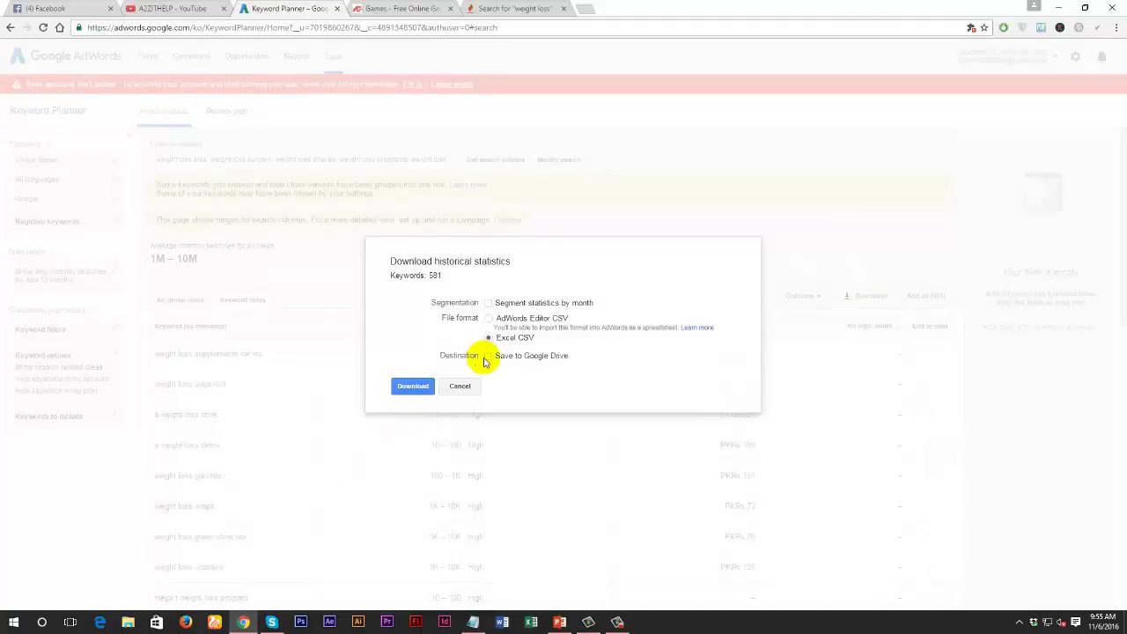
pyautogui.click(409, 388)
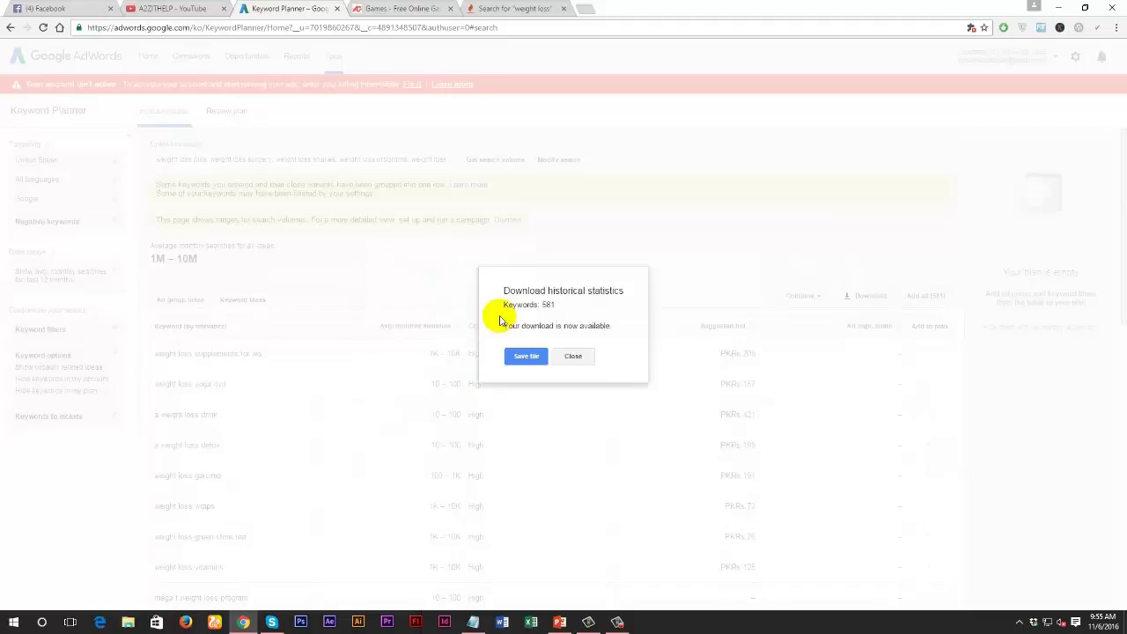
pyautogui.click(526, 357)
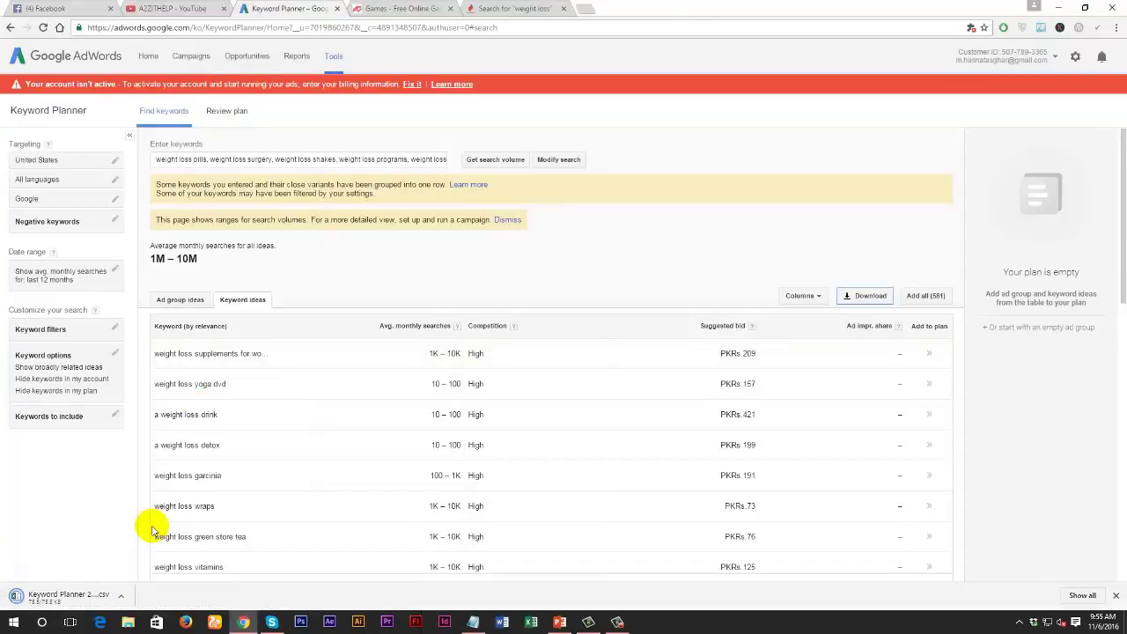
pyautogui.click(74, 602)
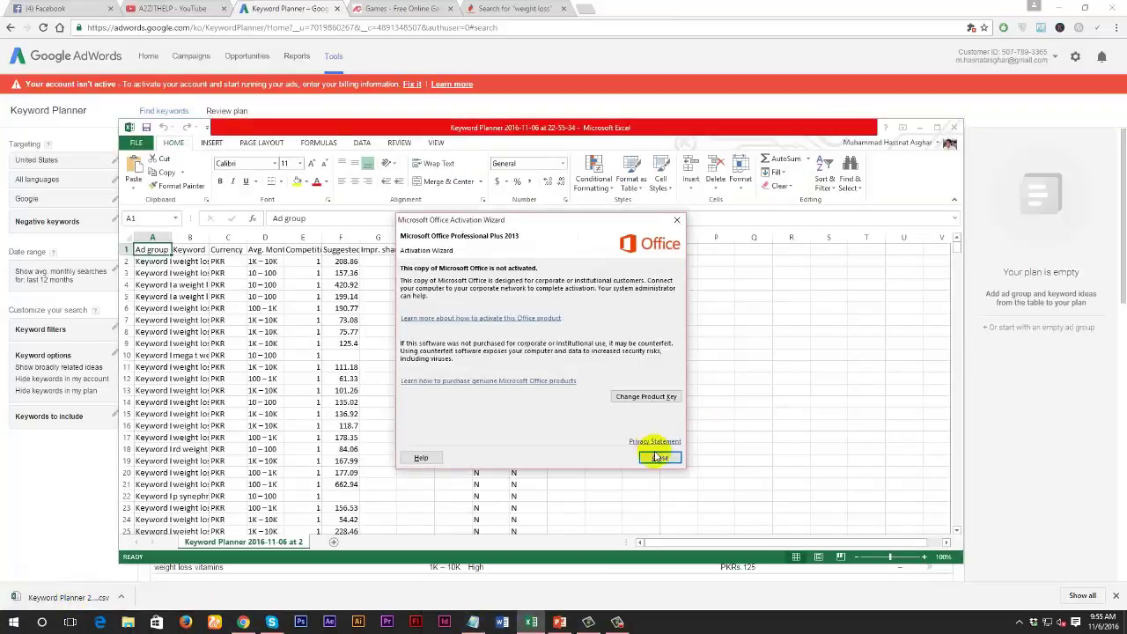
pyautogui.click(660, 458)
# Check the long tail keyword criteria for minimum searches and CPC in the Notepad note, and put the note away
pyautogui.click(482, 627)
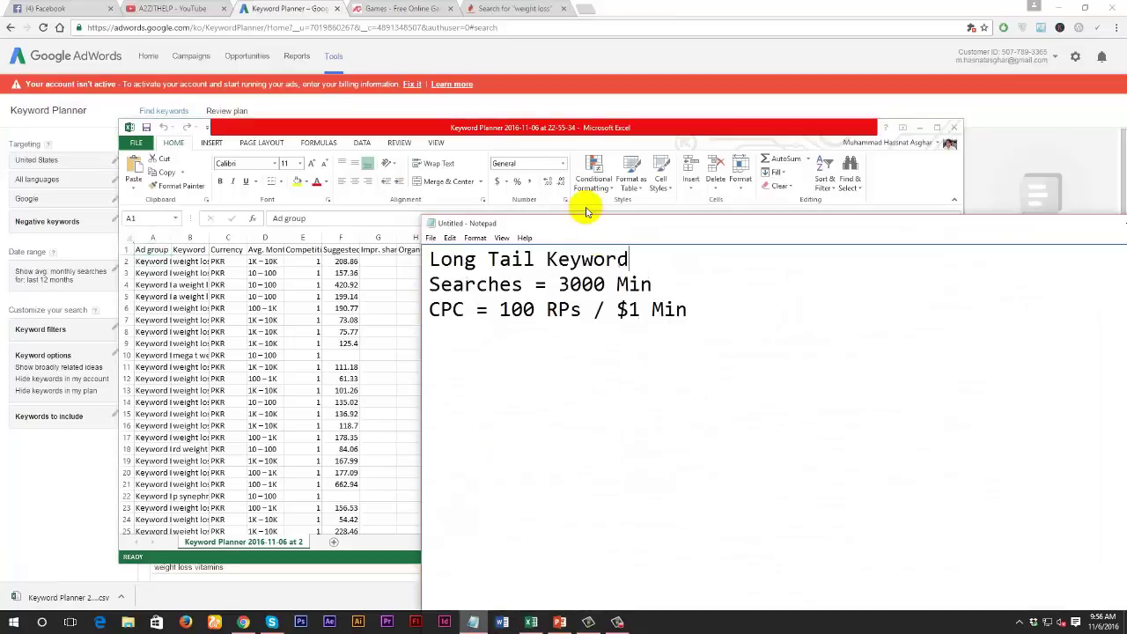
pyautogui.moveTo(429, 310); pyautogui.dragTo(558, 308)
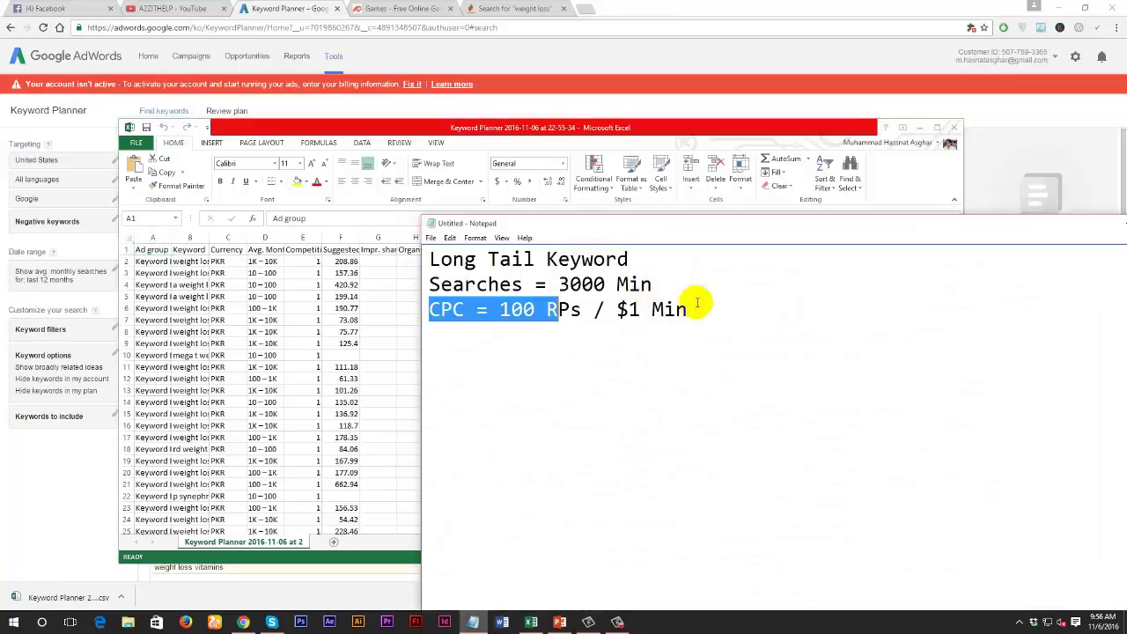
pyautogui.moveTo(946, 221); pyautogui.dragTo(486, 251)
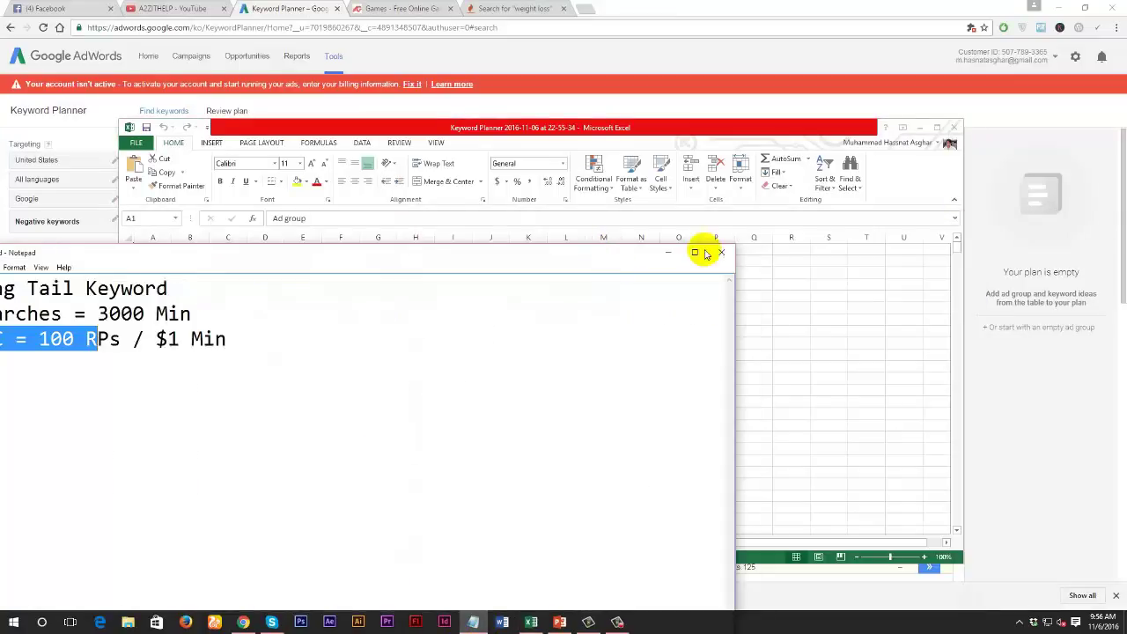
pyautogui.click(671, 254)
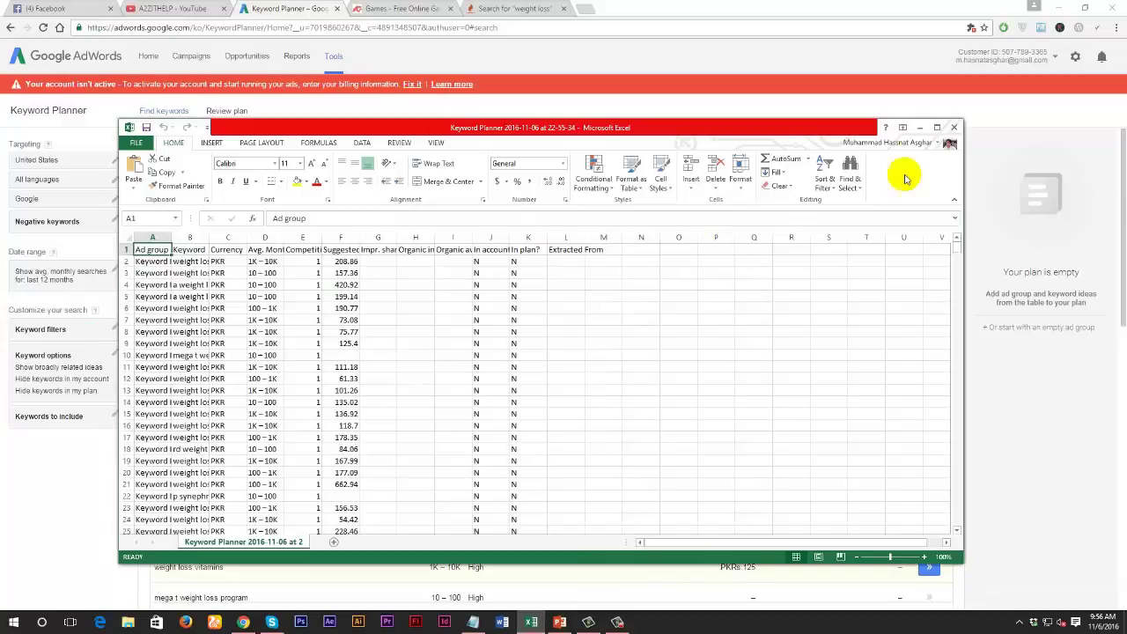
# Maximize the workbook and delete the columns from Impr. share through Extracted From
pyautogui.click(936, 128)
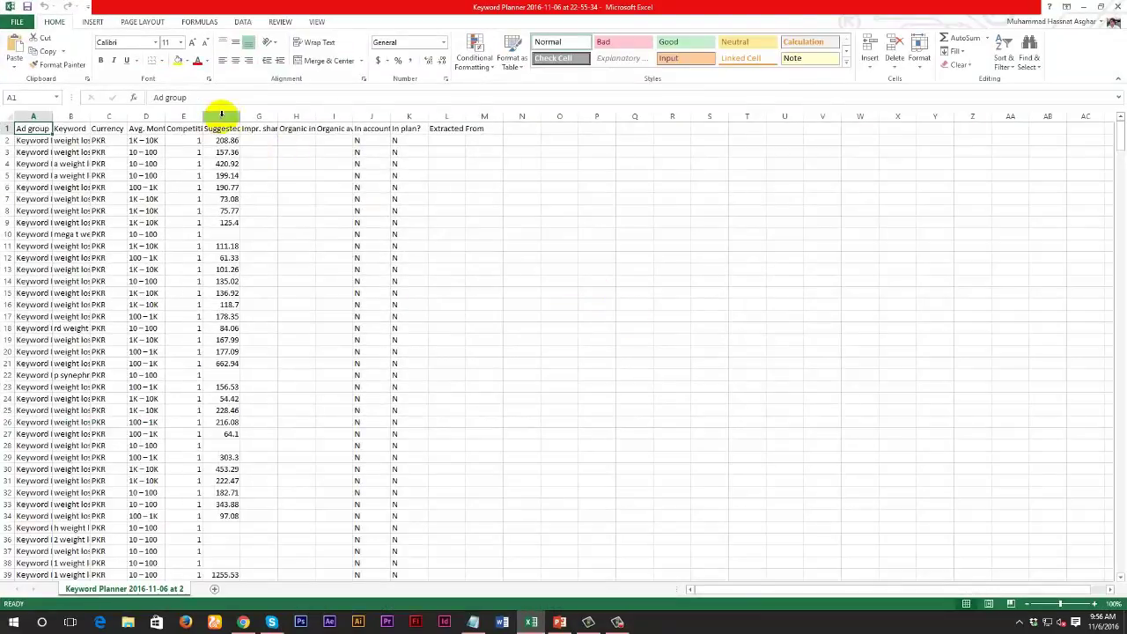
pyautogui.moveTo(263, 115); pyautogui.dragTo(478, 121)
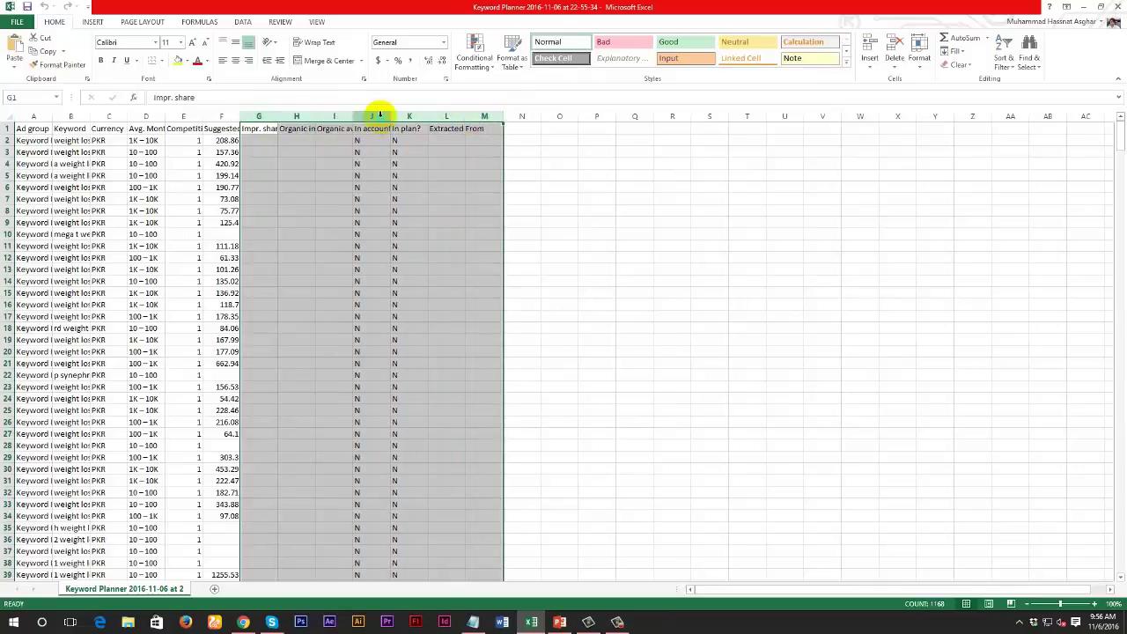
pyautogui.rightClick(380, 115)
pyautogui.click(430, 218)
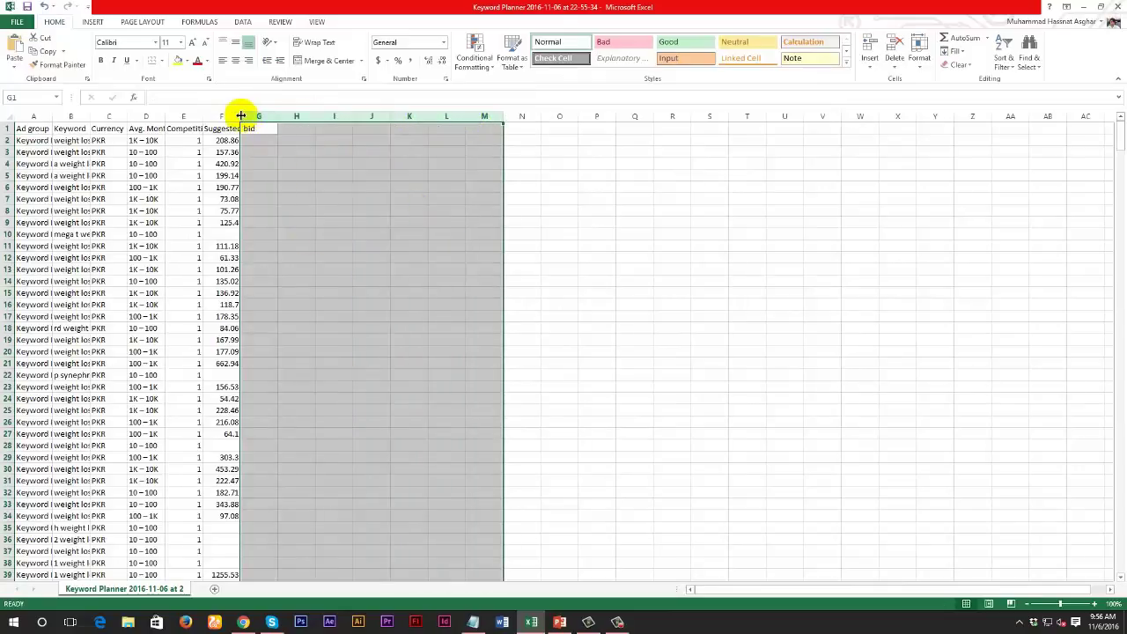
# Widen the Suggested bid, Competition, Avg. Monthly Searches and Currency columns
pyautogui.moveTo(240, 115); pyautogui.dragTo(312, 112)
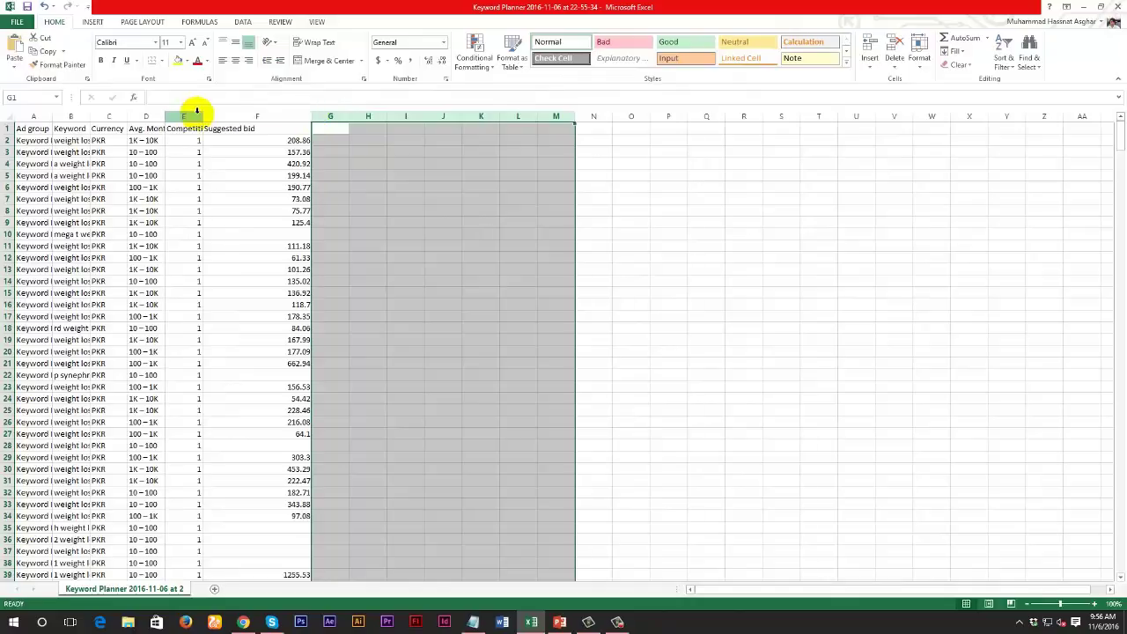
pyautogui.moveTo(202, 113); pyautogui.dragTo(252, 114)
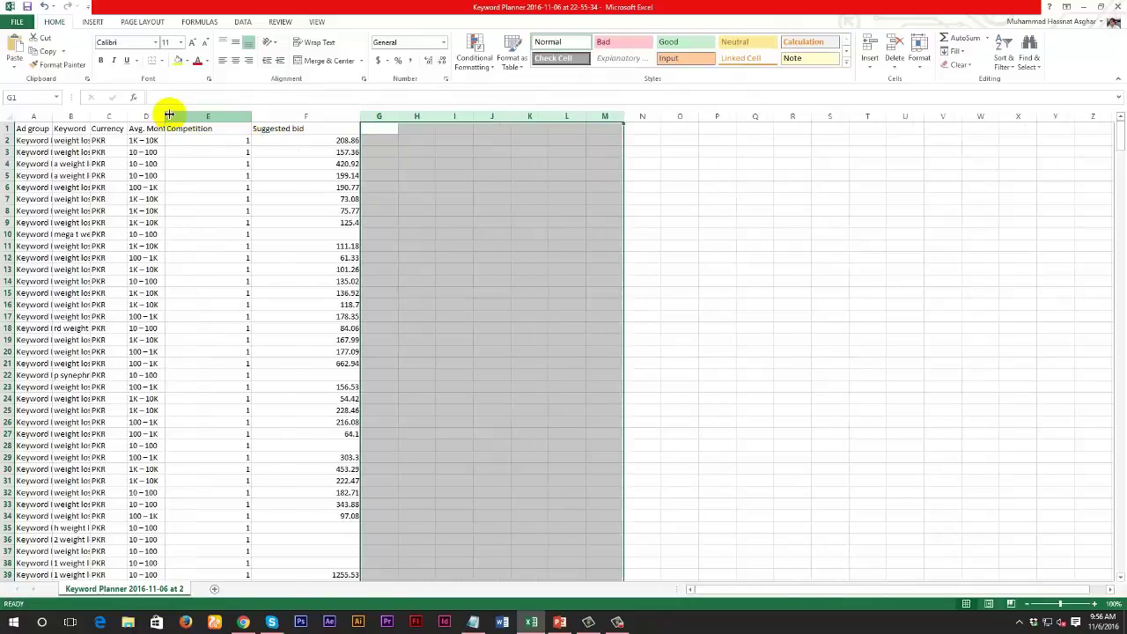
pyautogui.moveTo(165, 115); pyautogui.dragTo(219, 113)
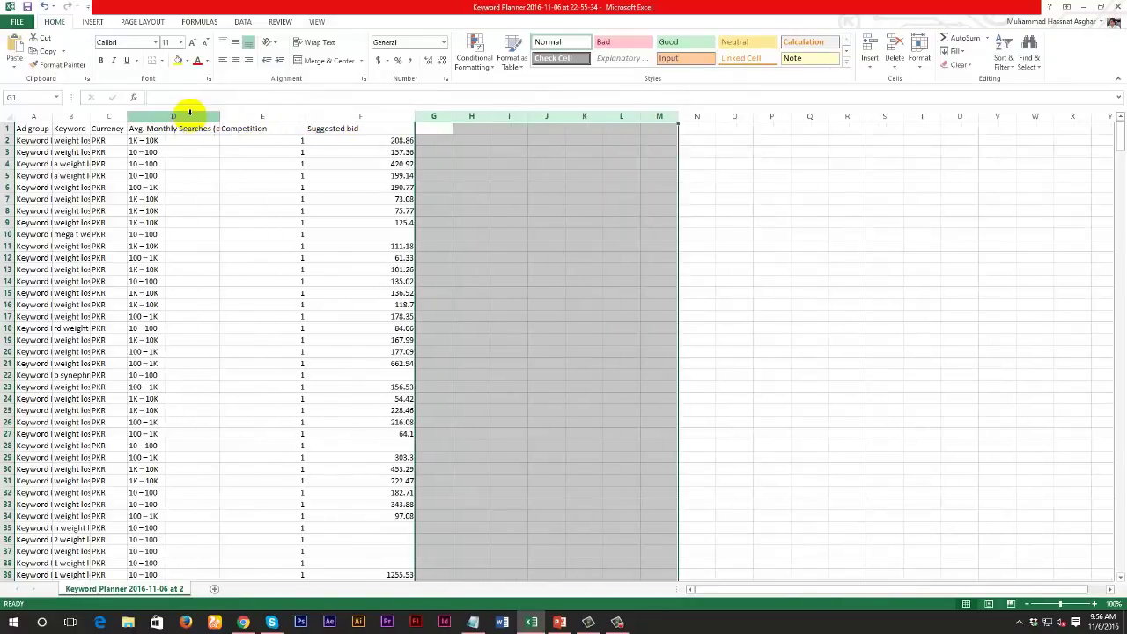
pyautogui.moveTo(127, 116); pyautogui.dragTo(155, 113)
# Delete the Currency column from the keyword sheet
pyautogui.click(124, 113)
pyautogui.rightClick(124, 113)
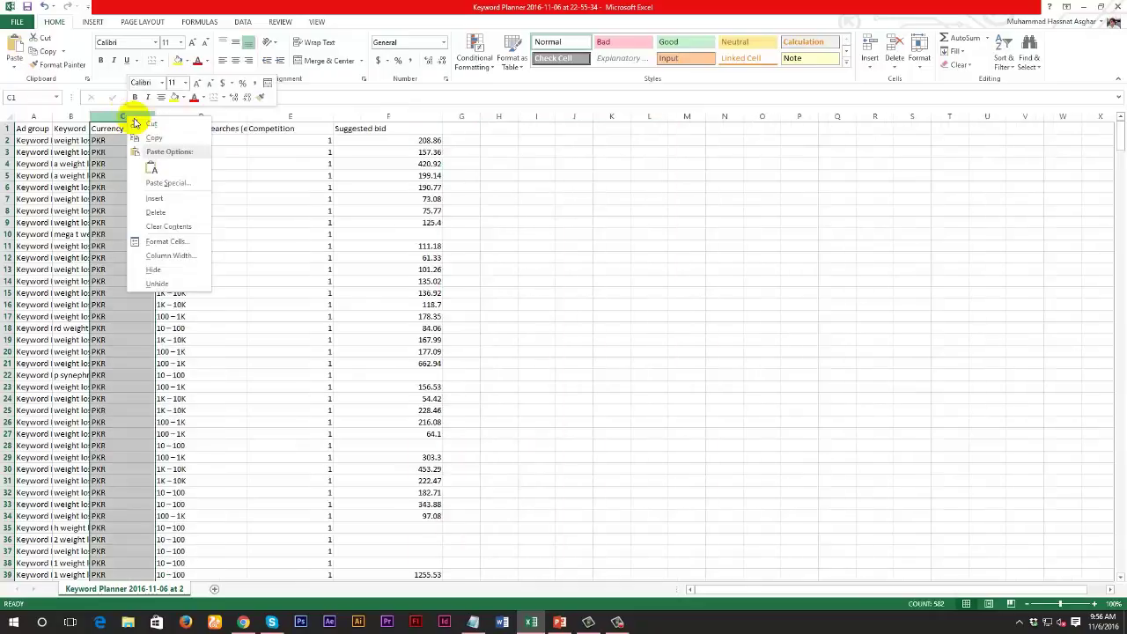
pyautogui.click(166, 207)
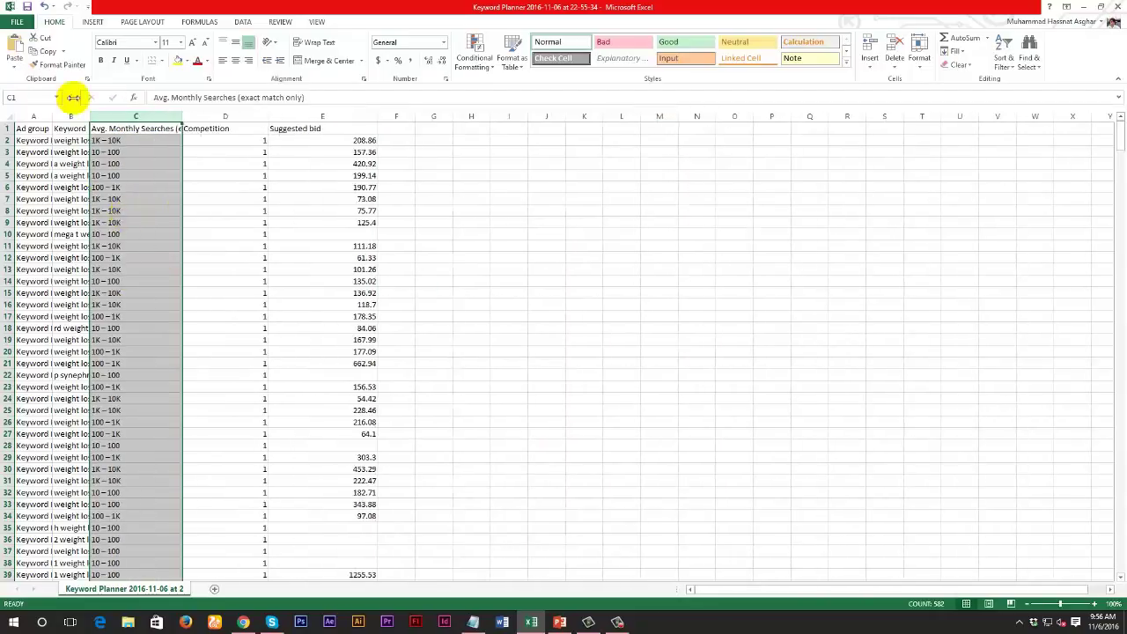
# Delete the Ad group column and adjust the widths of the Keyword and Avg. Monthly Searches columns to fit their text
pyautogui.moveTo(89, 111); pyautogui.dragTo(170, 111)
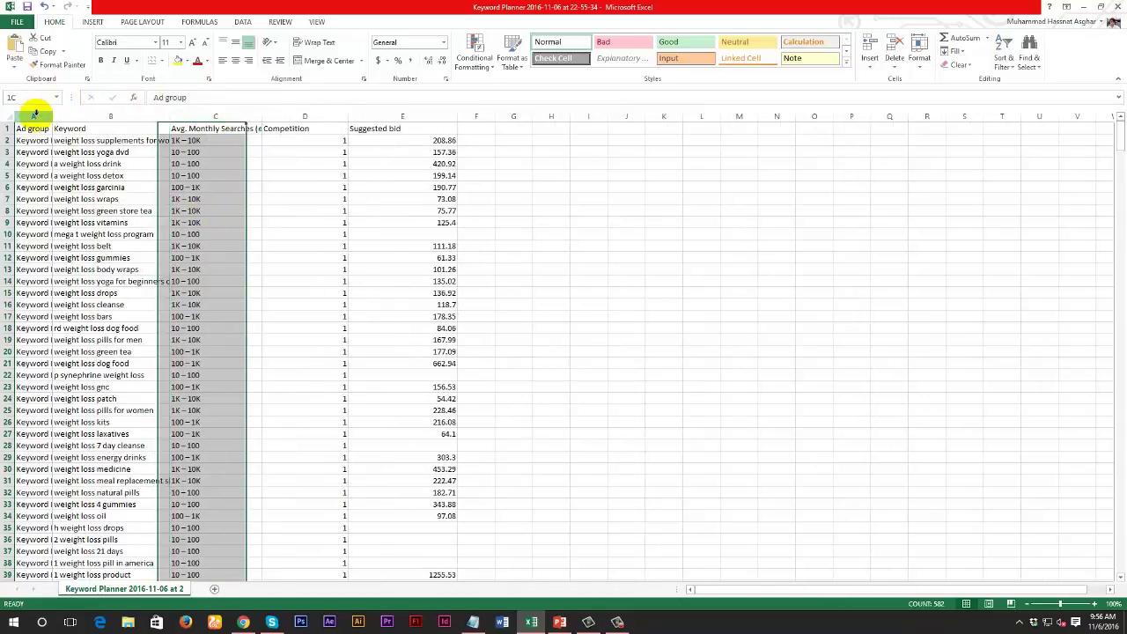
pyautogui.click(33, 115)
pyautogui.rightClick(34, 115)
pyautogui.click(76, 216)
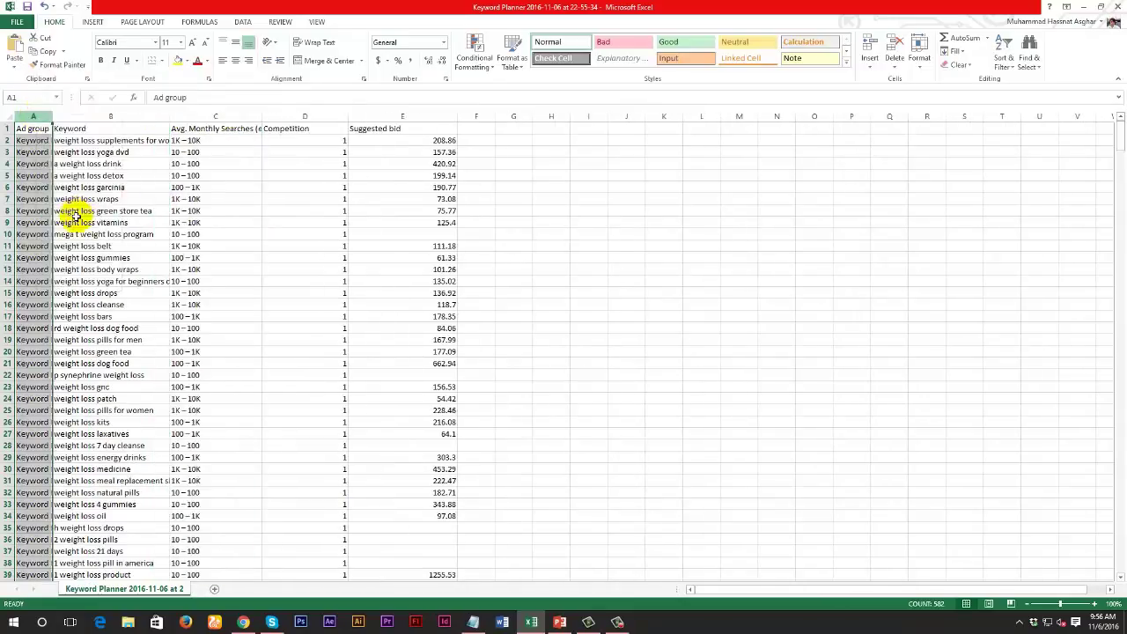
pyautogui.moveTo(154, 116)
pyautogui.mouseDown()
pyautogui.moveTo(209, 113)
pyautogui.moveTo(161, 116)
pyautogui.mouseUp()
pyautogui.moveTo(252, 116); pyautogui.dragTo(275, 115)
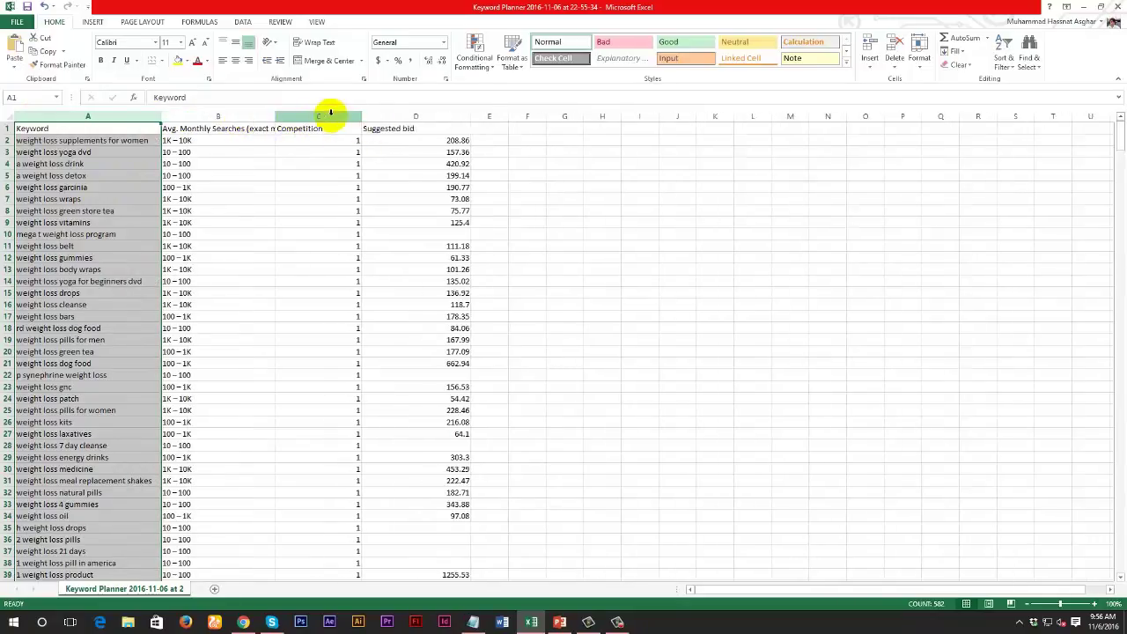
# Delete the Competition column and narrow the Avg. Monthly Searches column
pyautogui.click(326, 114)
pyautogui.scroll(-8, 328, 281)
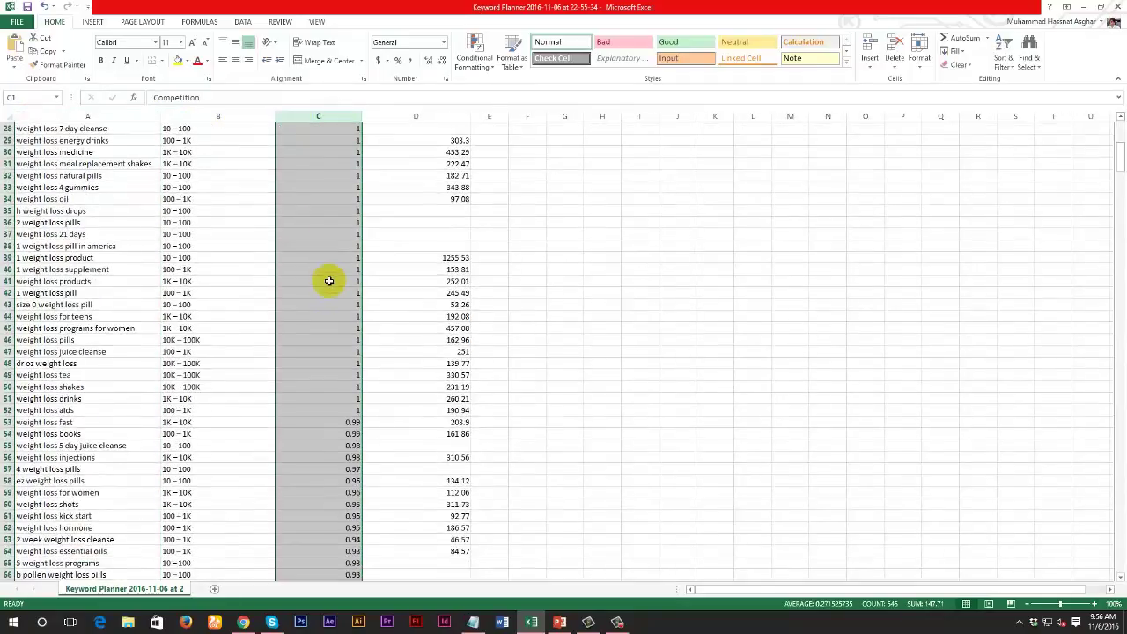
pyautogui.scroll(9, 328, 281)
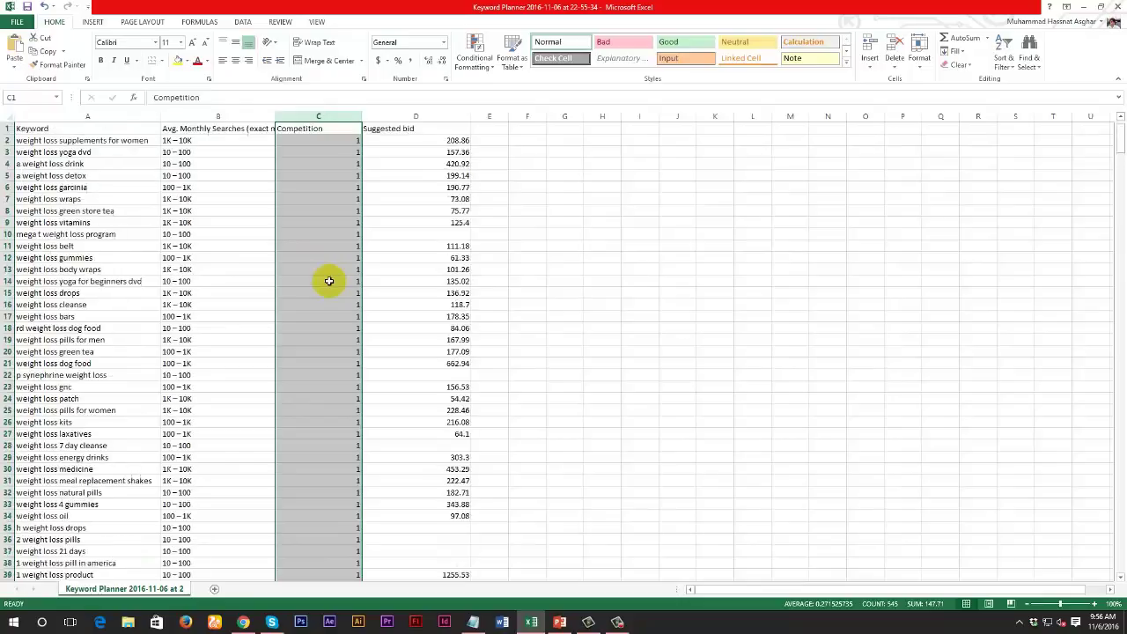
pyautogui.rightClick(335, 109)
pyautogui.click(361, 210)
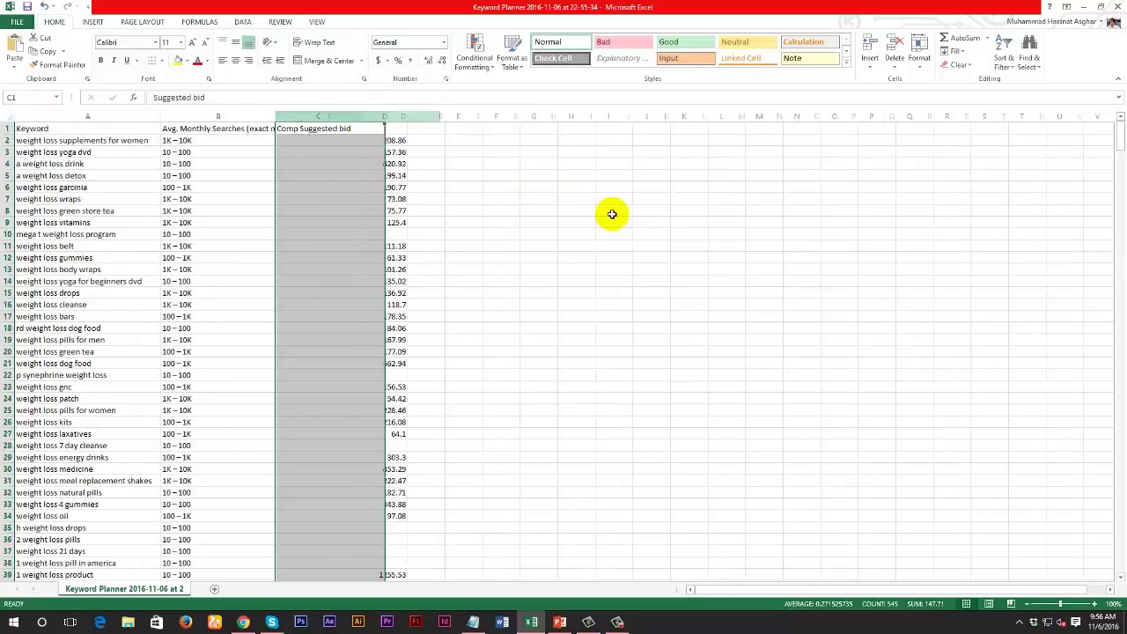
pyautogui.click(516, 256)
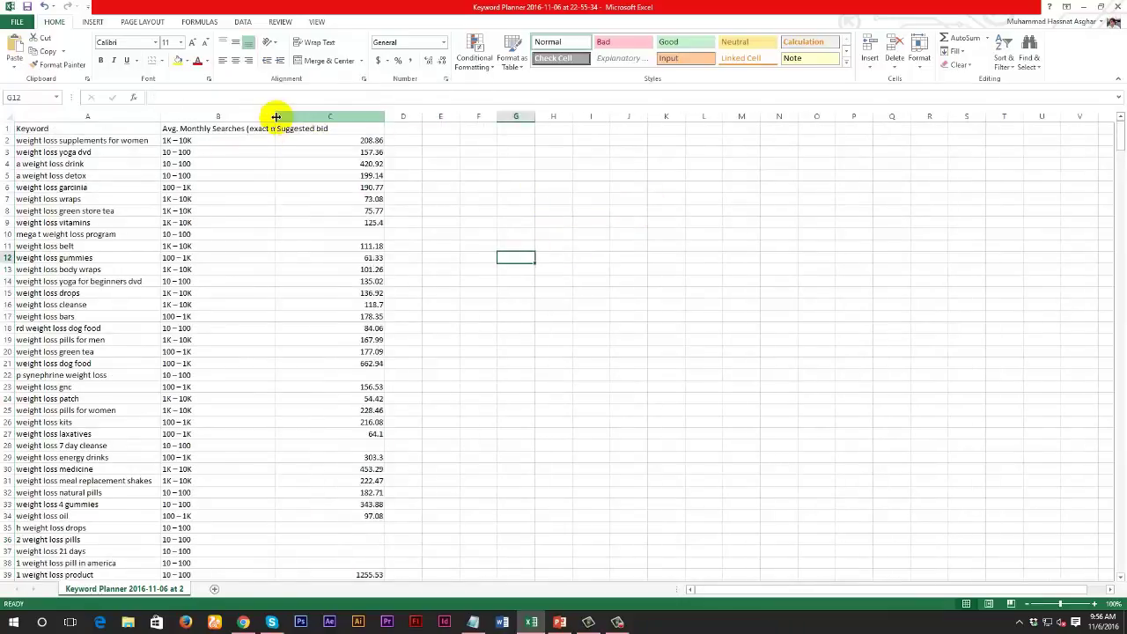
pyautogui.moveTo(276, 116); pyautogui.dragTo(229, 116)
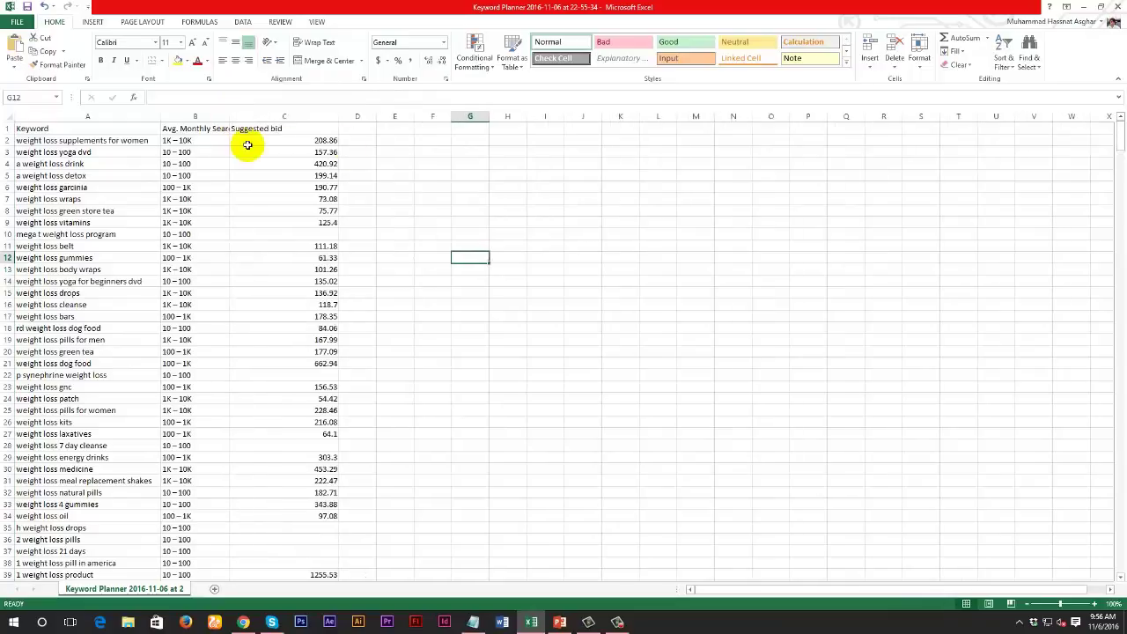
# Fill the header cells Keyword, Avg. Monthly Searches and Suggested bid with yellow
pyautogui.click(94, 141)
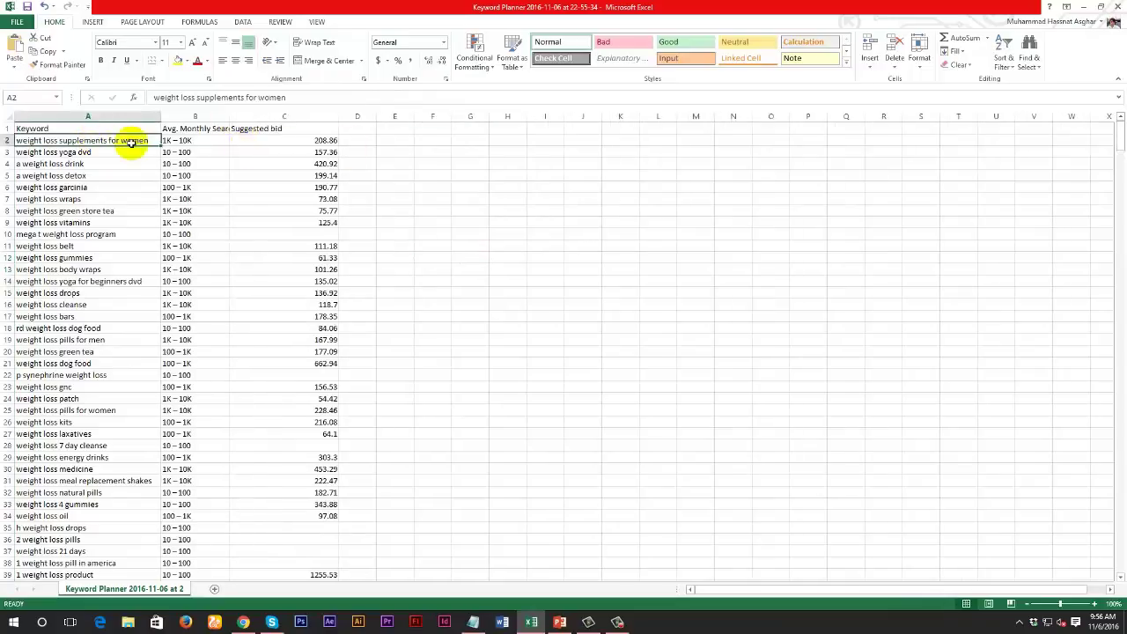
pyautogui.click(211, 141)
pyautogui.click(301, 144)
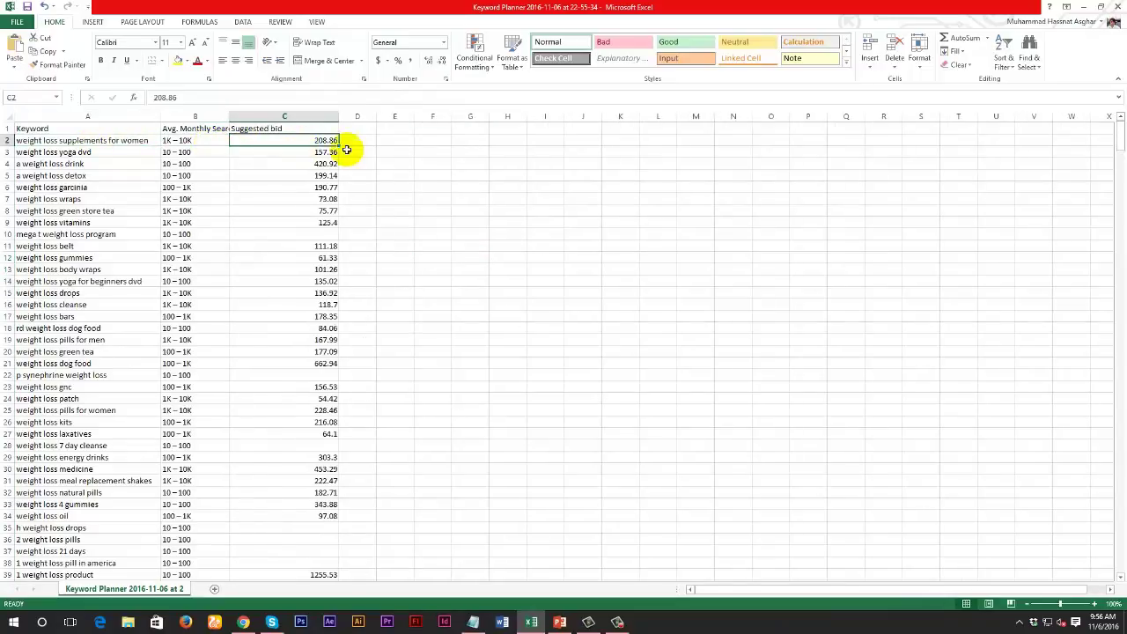
pyautogui.click(311, 129)
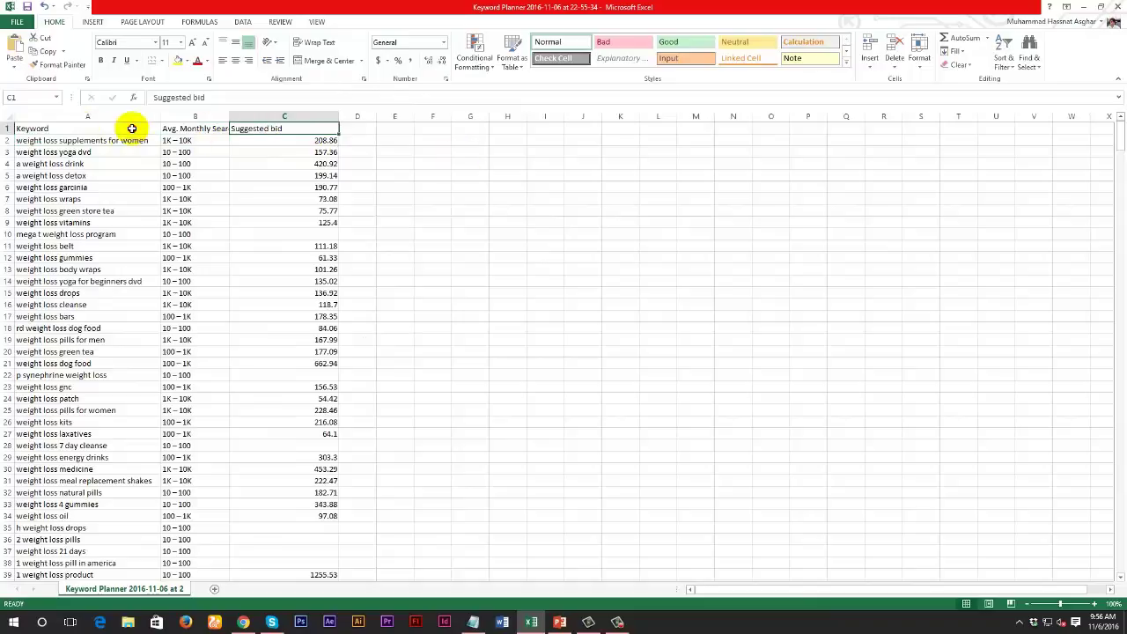
pyautogui.moveTo(131, 129); pyautogui.dragTo(295, 128)
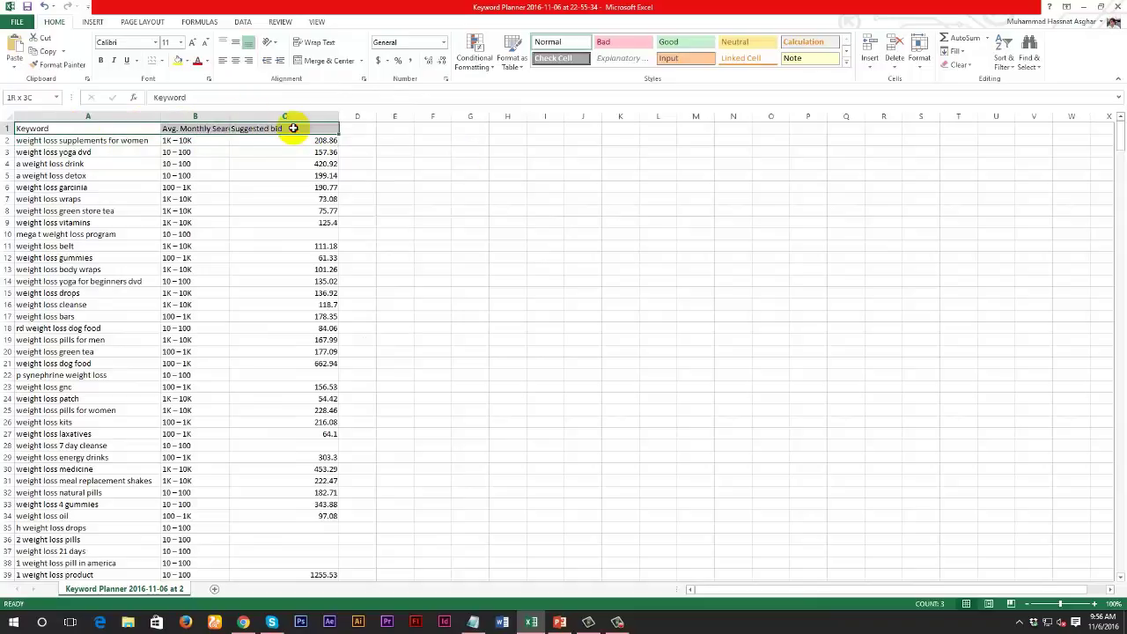
pyautogui.click(180, 61)
pyautogui.click(466, 175)
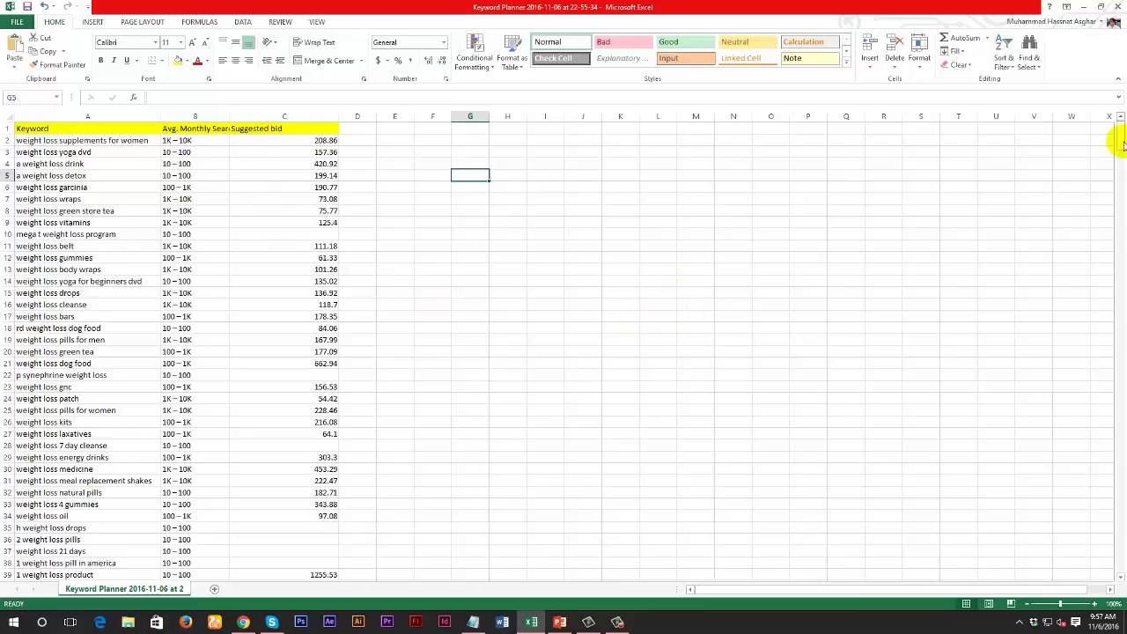
# Sort the sheet by the Avg. Monthly Searches column from Z to A, expanding the selection to the neighbouring columns
pyautogui.click(197, 115)
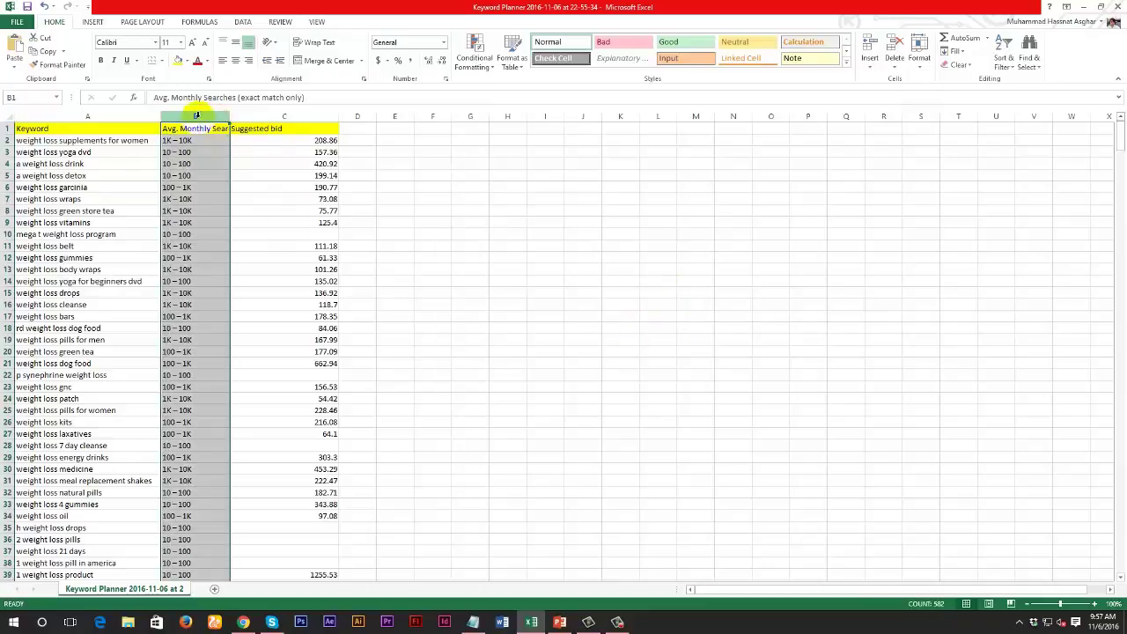
pyautogui.rightClick(197, 116)
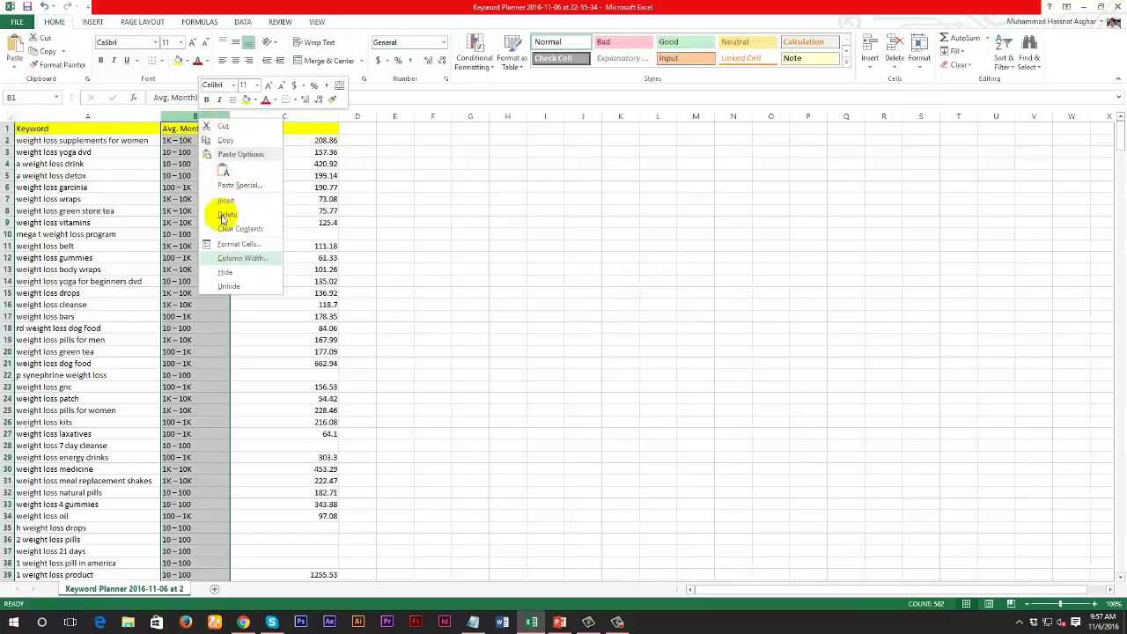
pyautogui.click(186, 117)
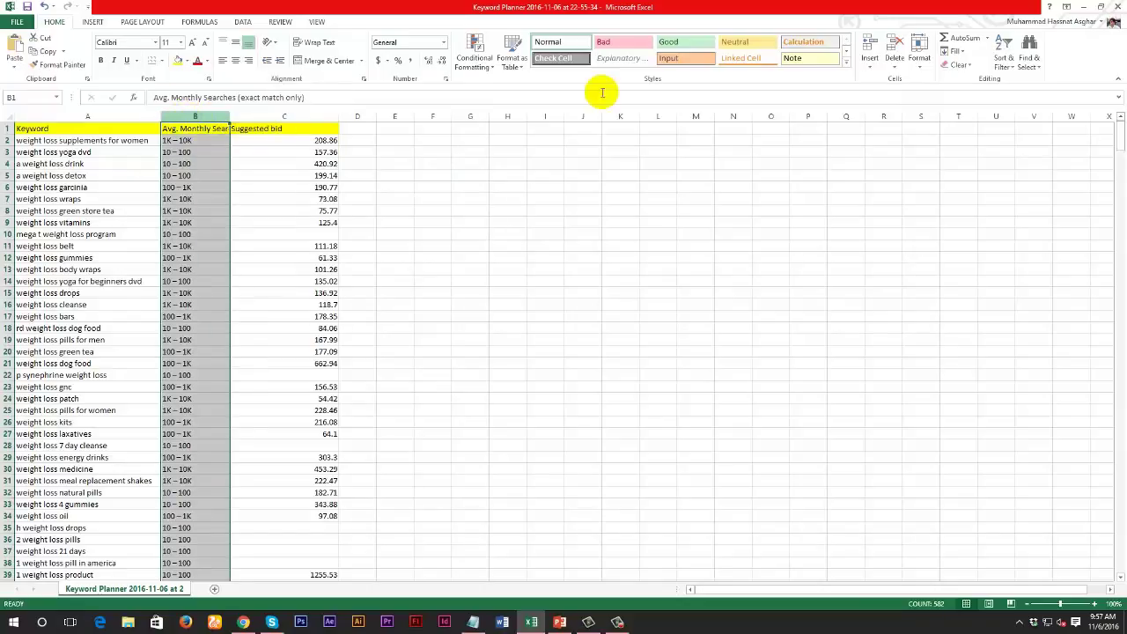
pyautogui.click(1011, 65)
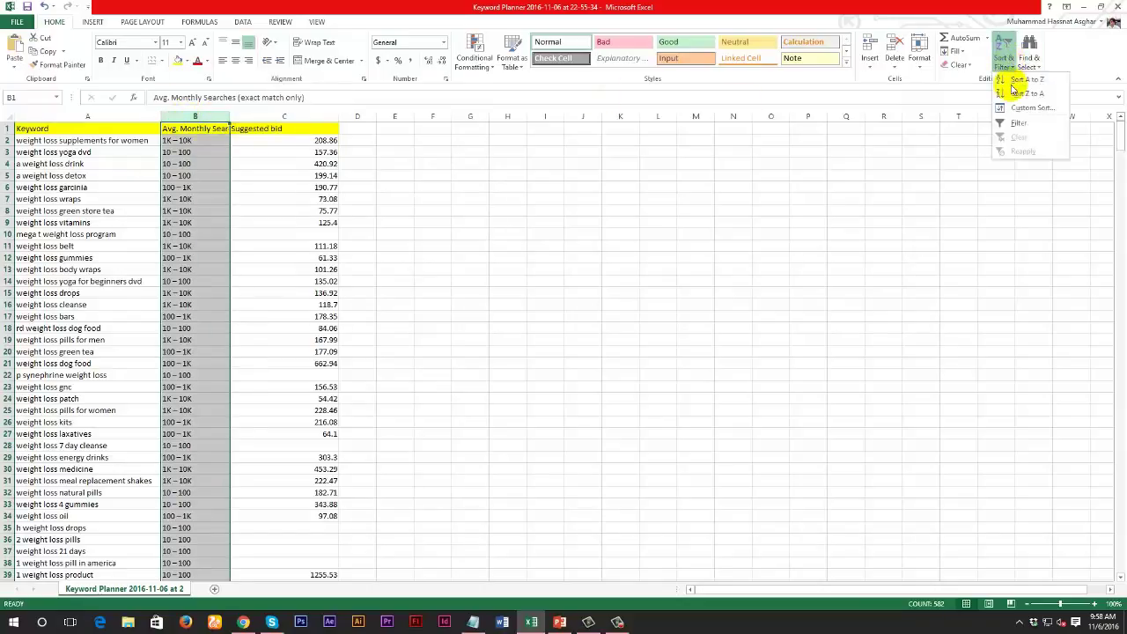
pyautogui.click(1017, 97)
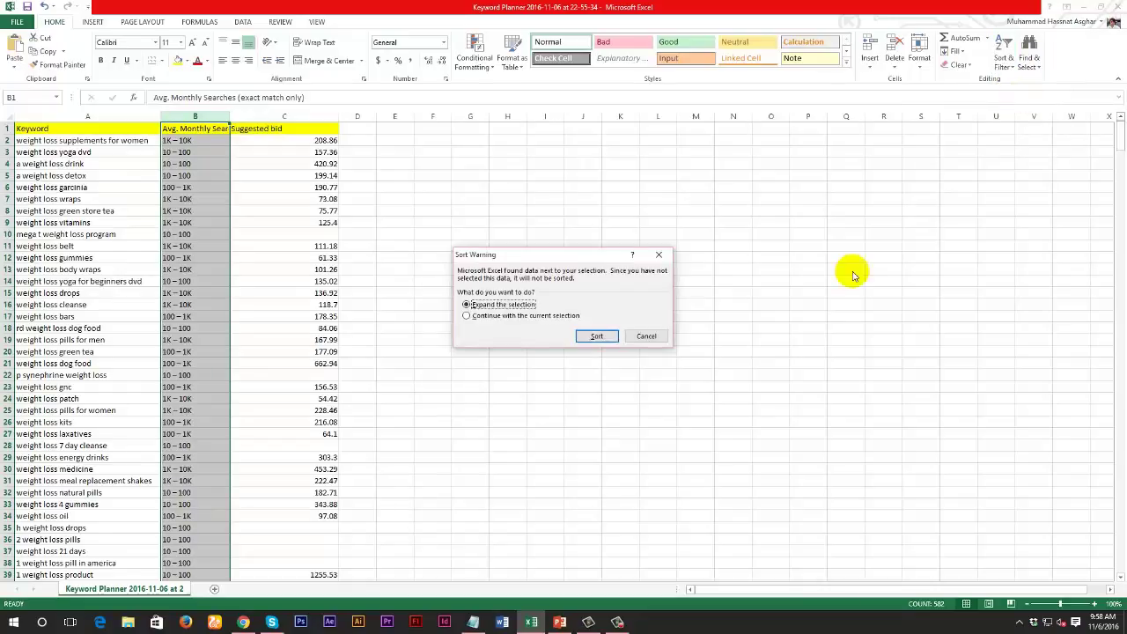
pyautogui.click(598, 338)
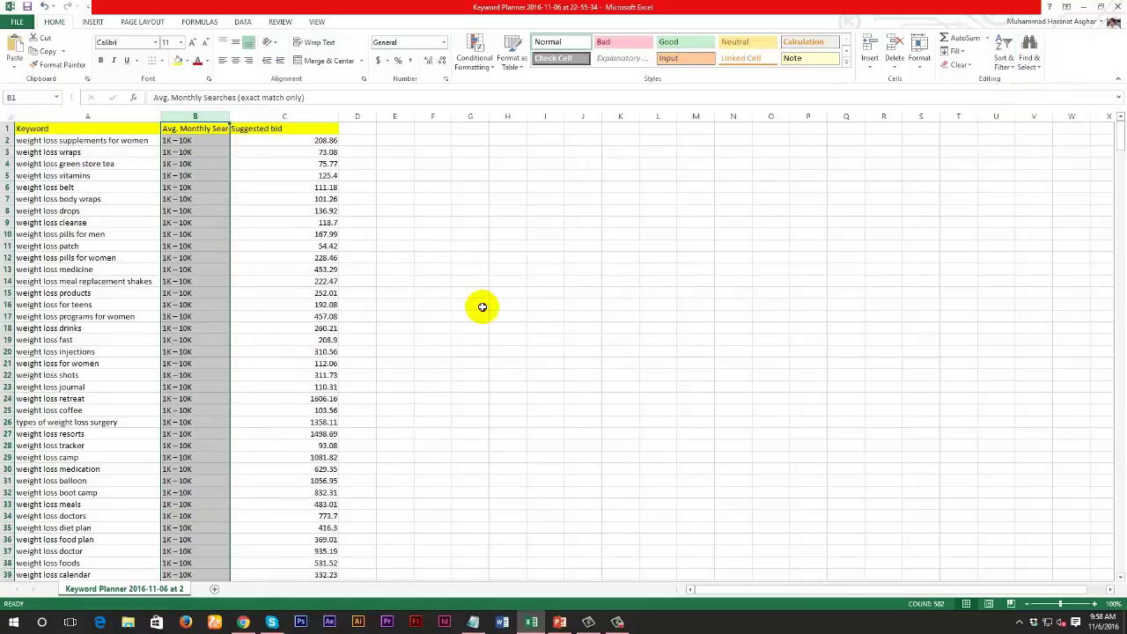
pyautogui.click(481, 306)
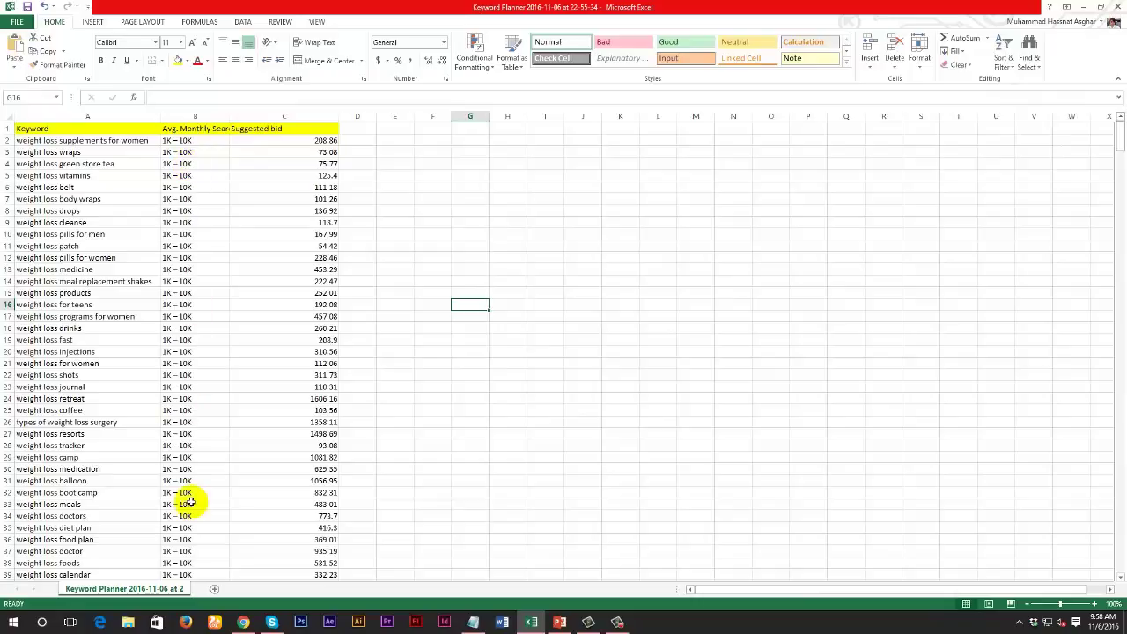
# Move the header and all keyword rows with at least 1K monthly searches, rows 1 to 96, to cell L77
pyautogui.scroll(-13, 222, 432)
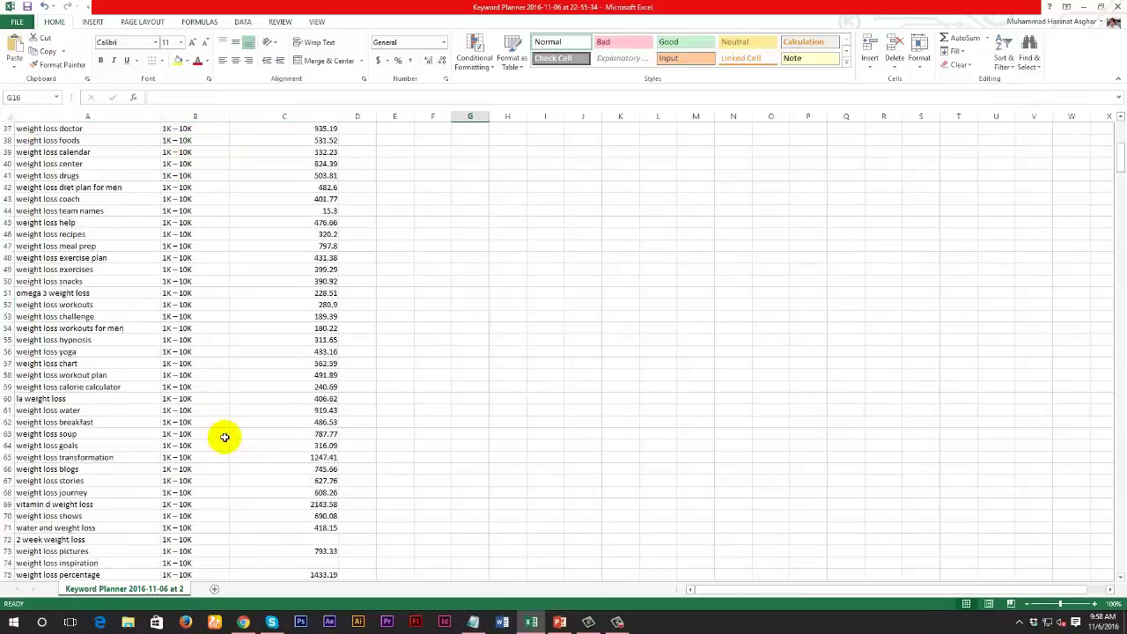
pyautogui.scroll(-20, 224, 438)
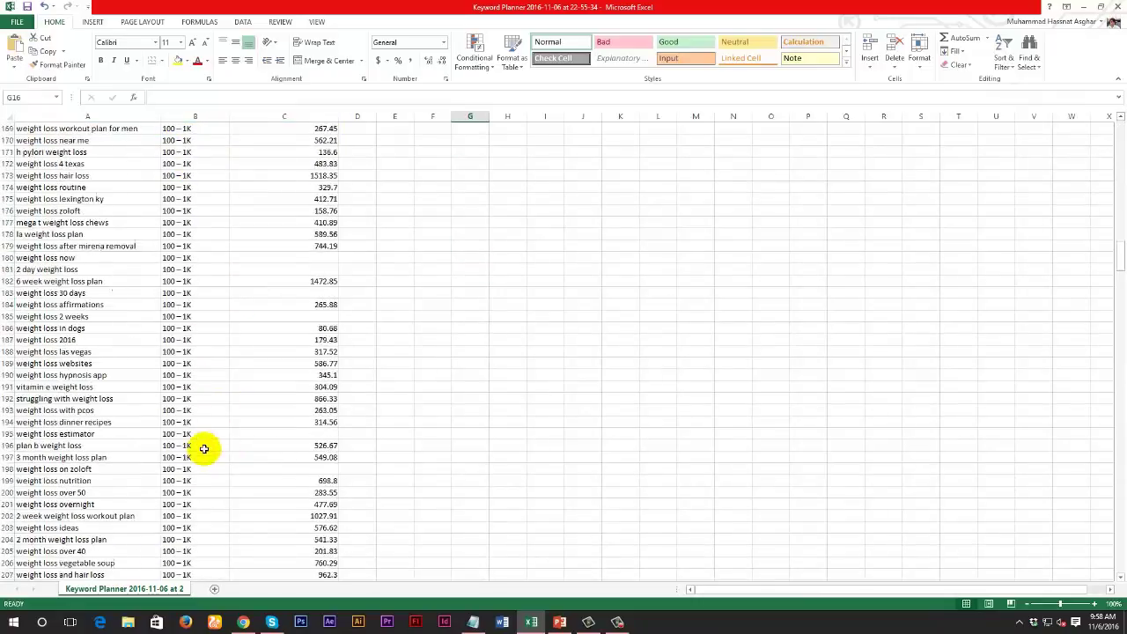
pyautogui.scroll(-10, 204, 449)
pyautogui.scroll(15, 203, 446)
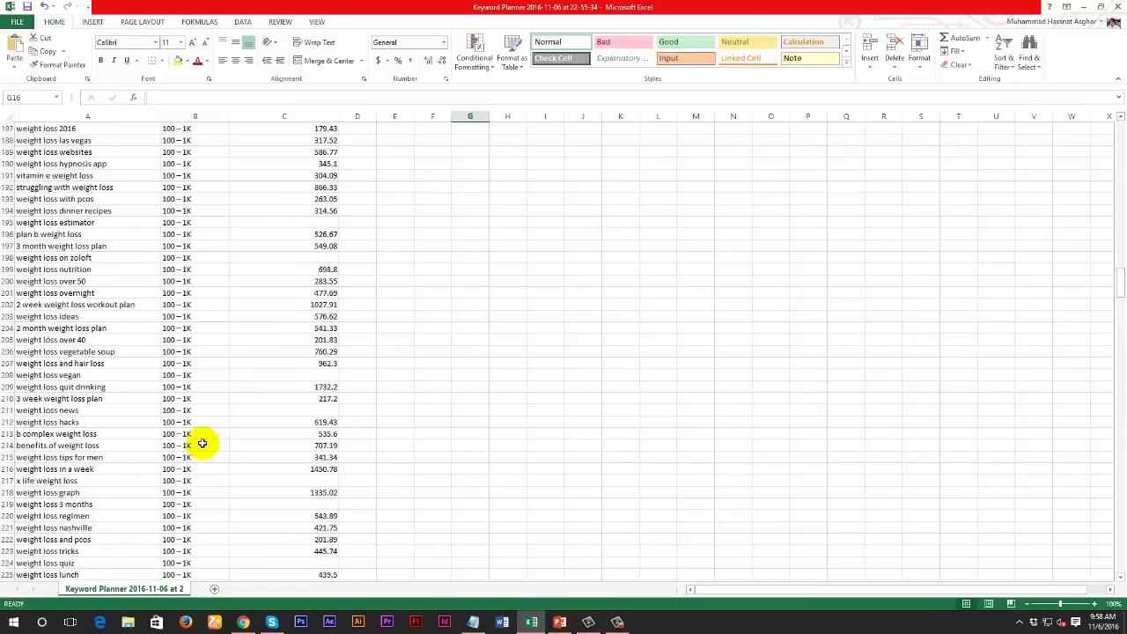
pyautogui.scroll(14, 200, 440)
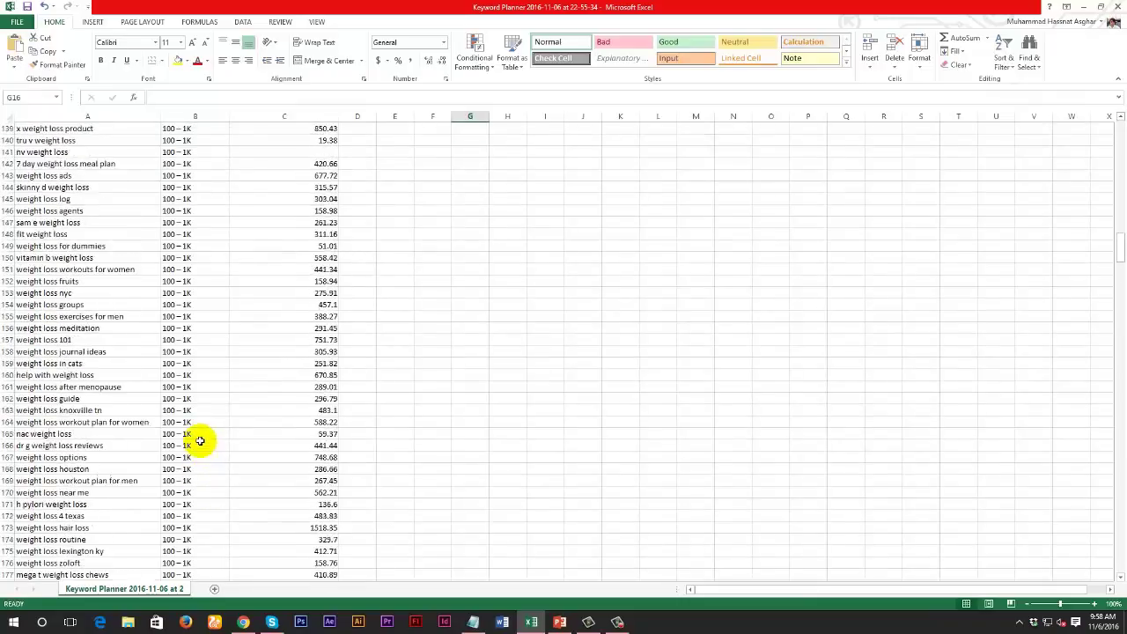
pyautogui.scroll(15, 201, 433)
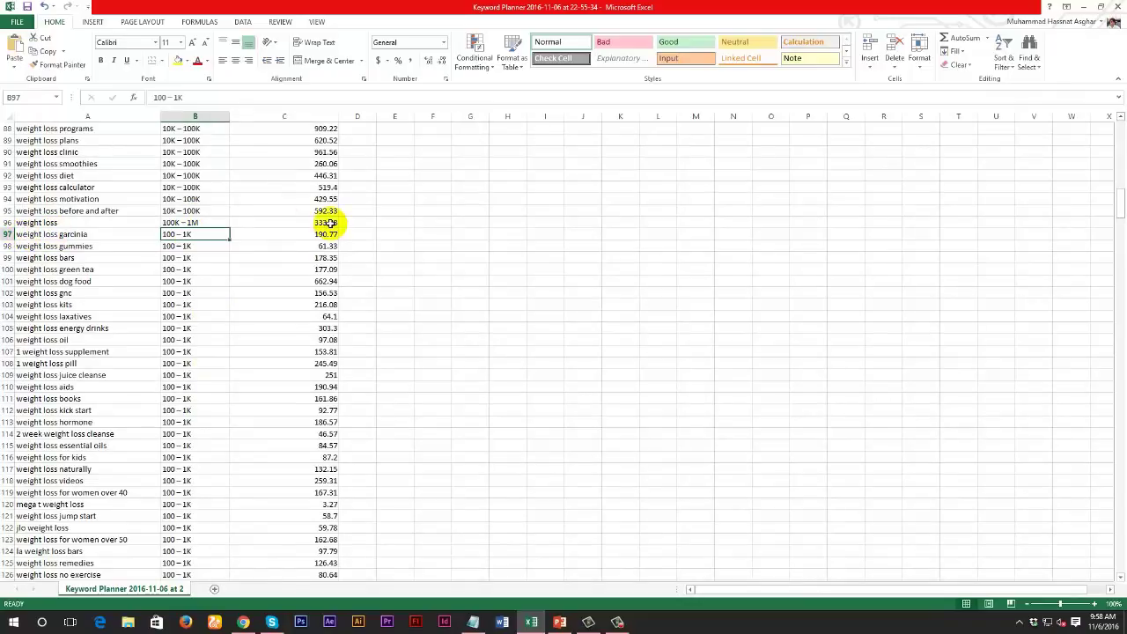
pyautogui.moveTo(326, 222); pyautogui.dragTo(79, 90)
pyautogui.scroll(-20, 80, 91)
pyautogui.hotkey('ctrl', 'c')
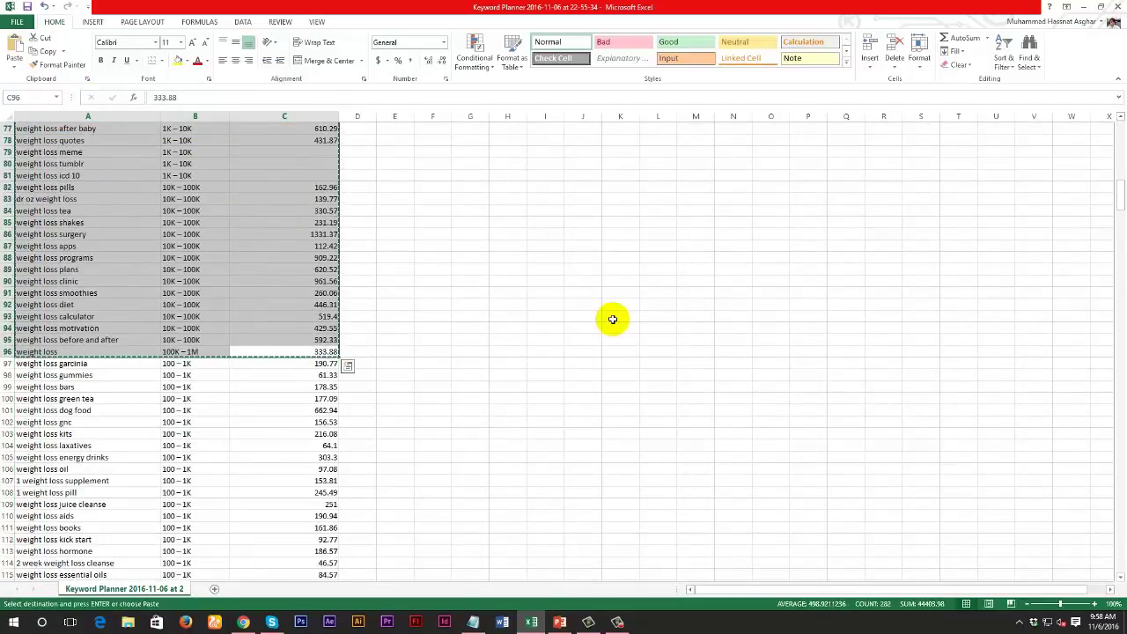
pyautogui.click(659, 129)
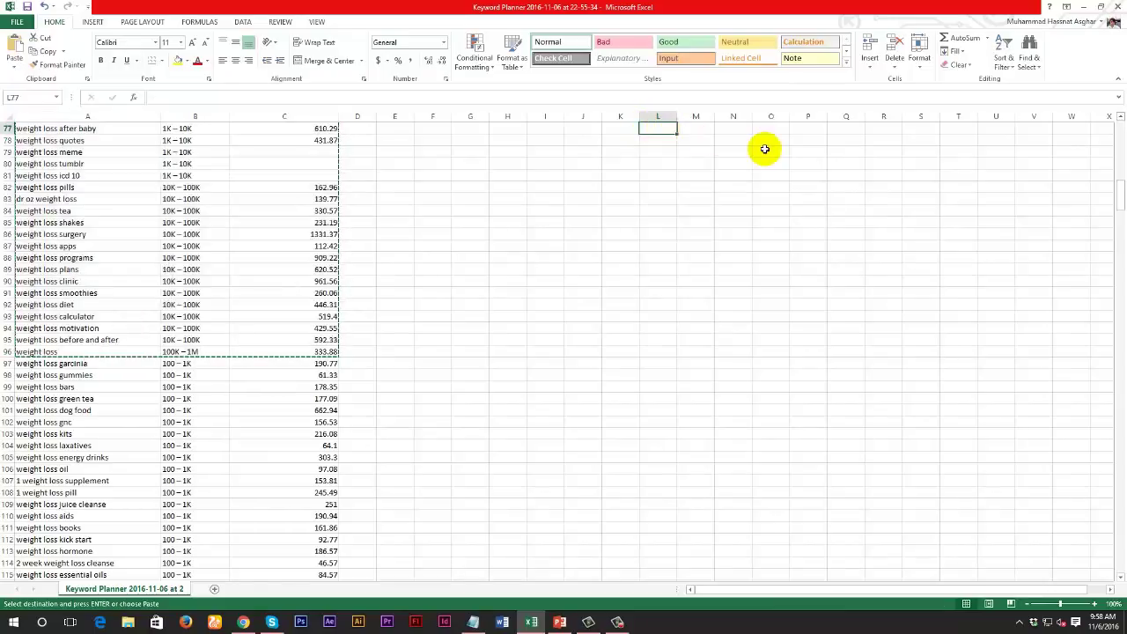
pyautogui.hotkey('ctrl', 'v')
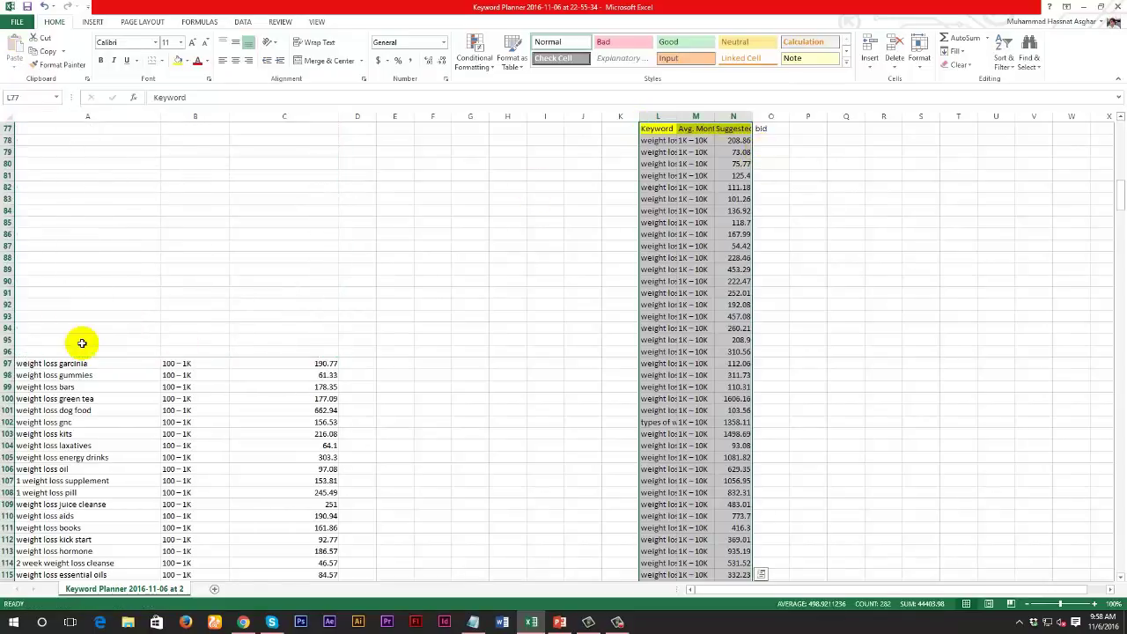
# Try to delete columns A to C together with the moved block still selected
pyautogui.click(118, 116)
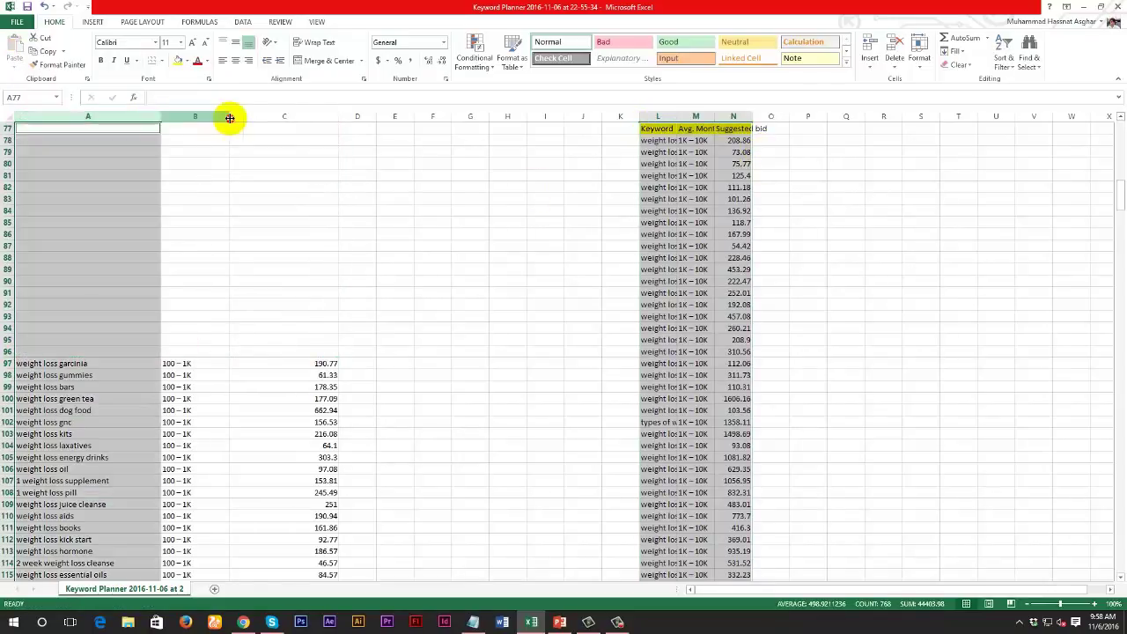
pyautogui.keyDown('ctrl'); pyautogui.click(266, 113); pyautogui.keyUp('ctrl')
pyautogui.keyDown('ctrl'); pyautogui.click(221, 112); pyautogui.keyUp('ctrl')
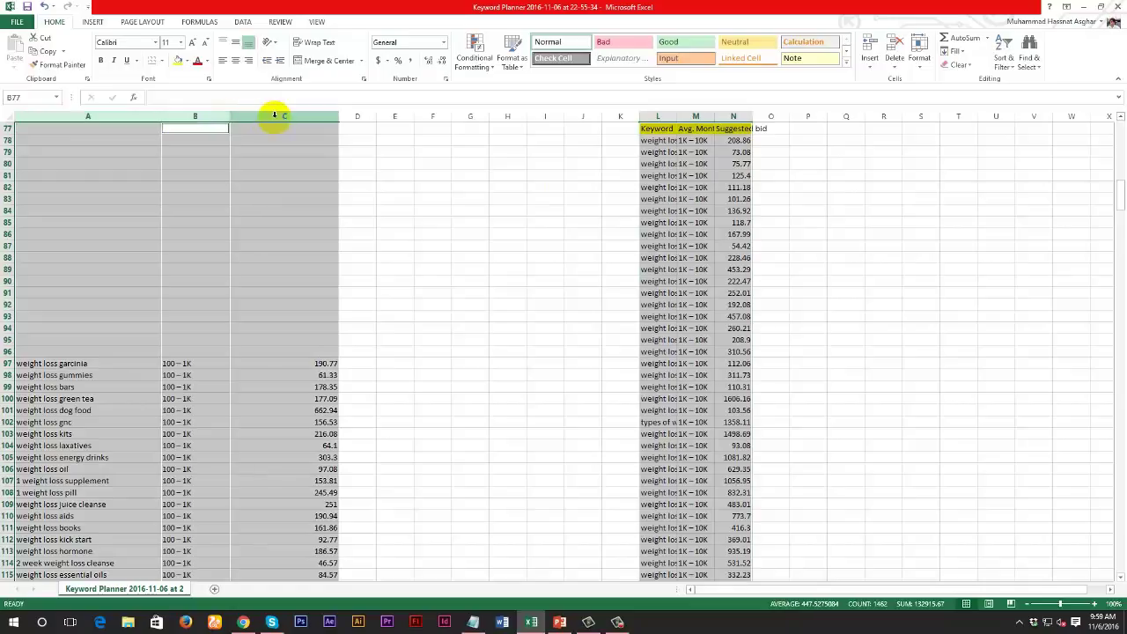
pyautogui.rightClick(280, 117)
pyautogui.click(335, 214)
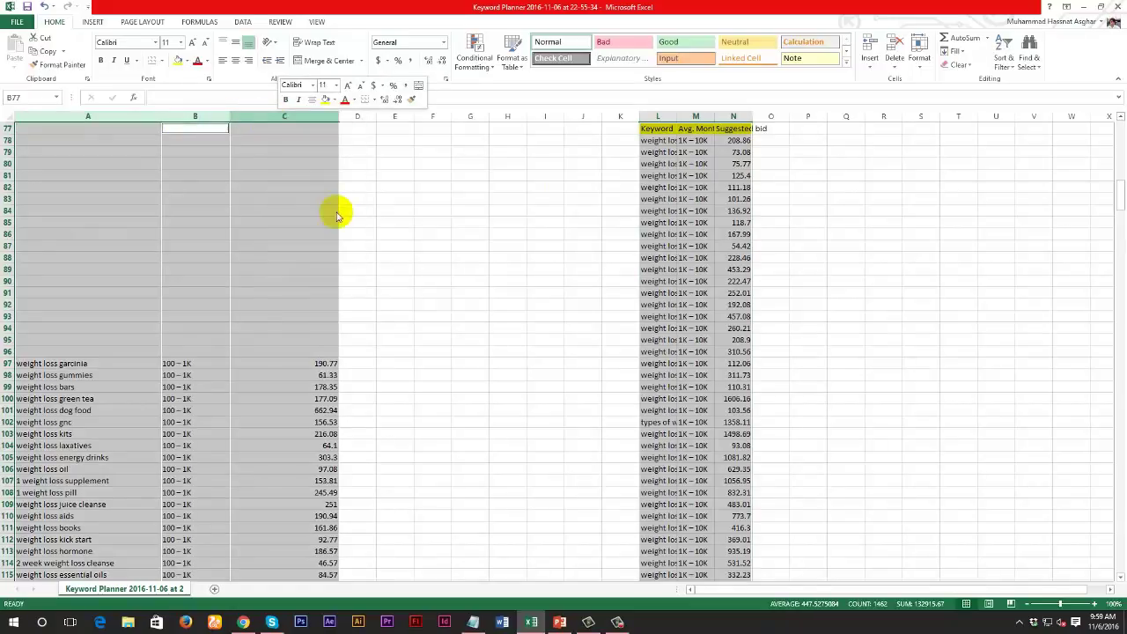
pyautogui.click(564, 341)
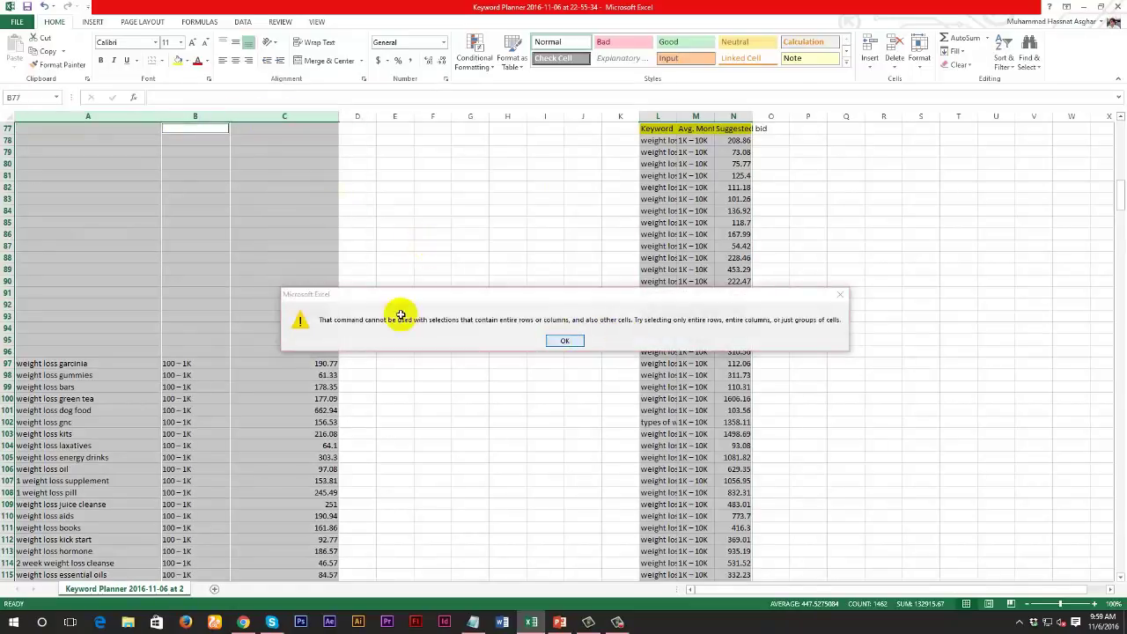
pyautogui.click(393, 280)
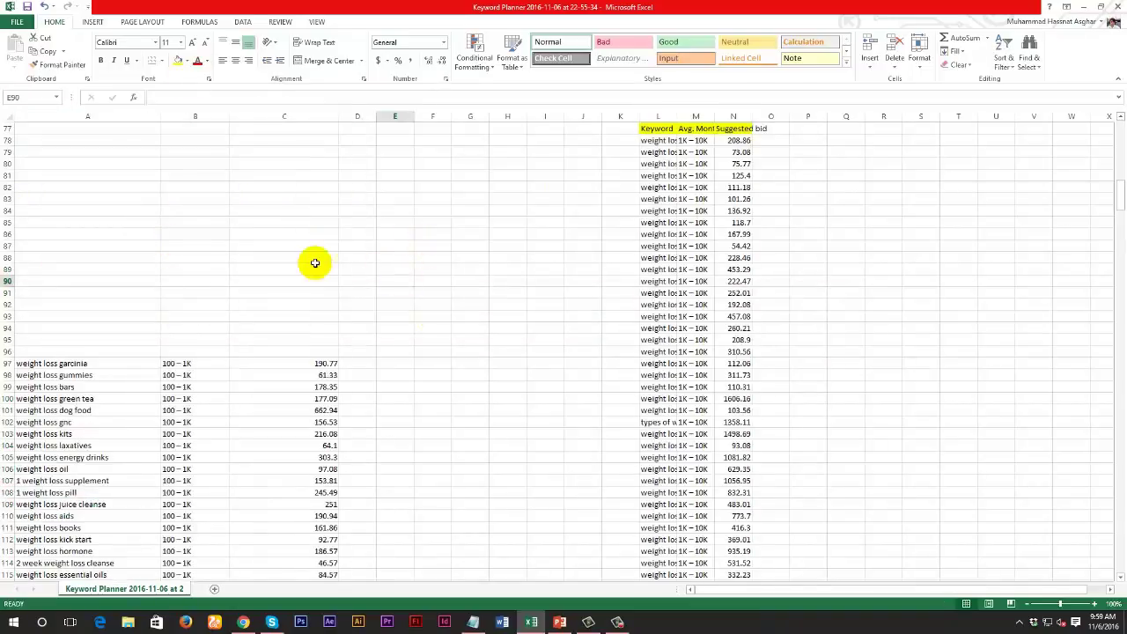
# Delete columns A to C containing the remaining keywords with fewer than 1K monthly searches
pyautogui.click(108, 114)
pyautogui.moveTo(169, 116); pyautogui.dragTo(302, 113)
pyautogui.rightClick(302, 114)
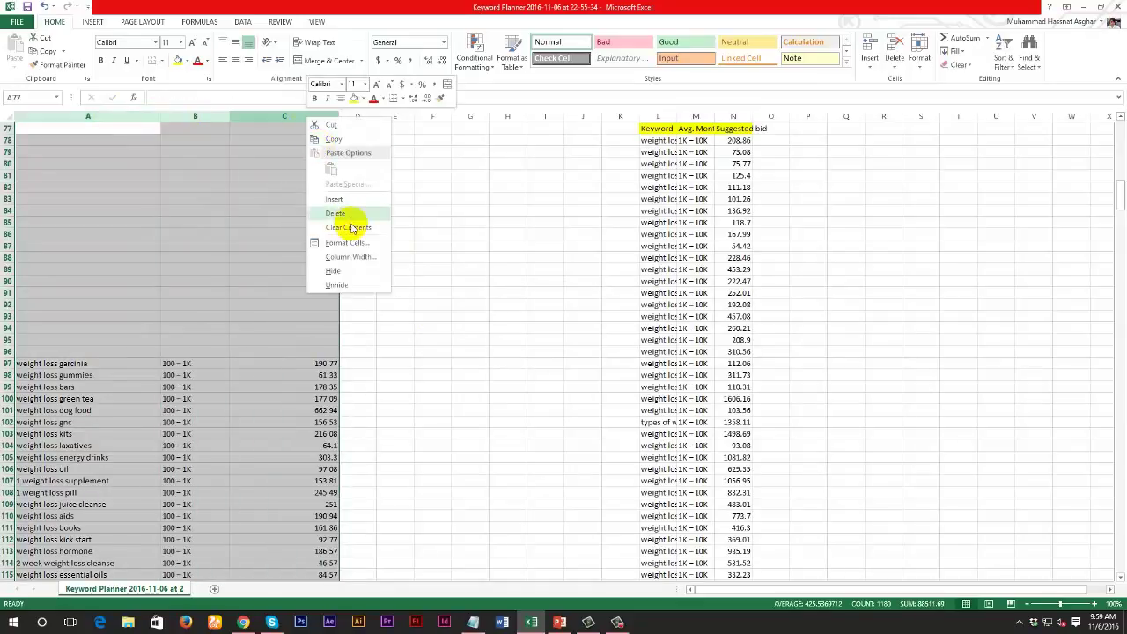
pyautogui.click(350, 216)
pyautogui.click(186, 267)
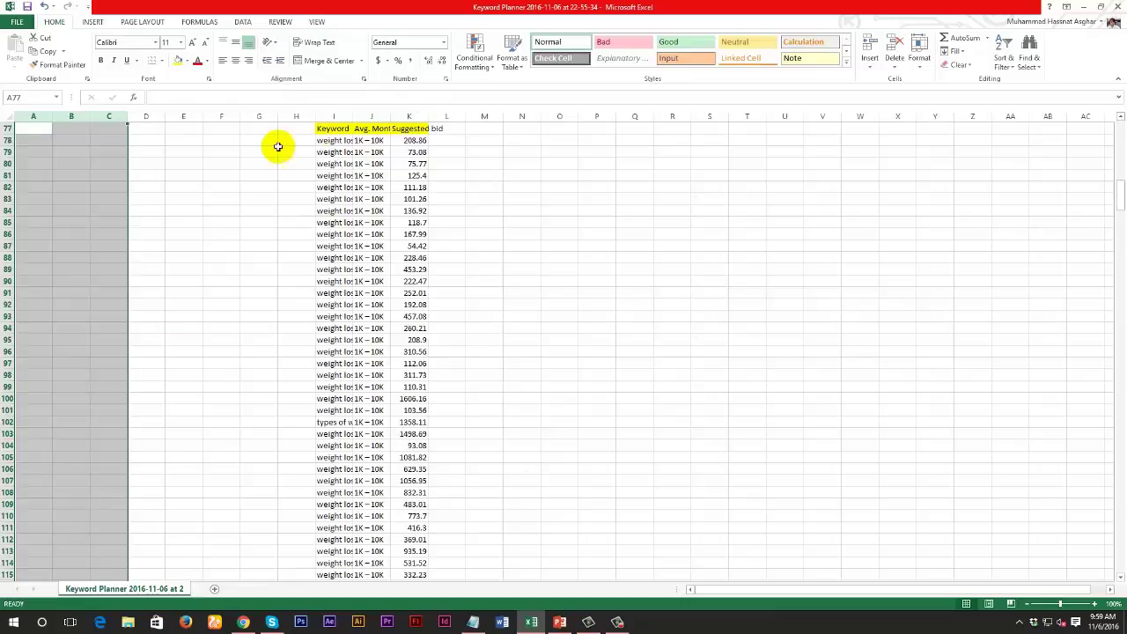
# Widen the Keyword, Avg. Monthly Searches and Suggested bid columns of the moved table
pyautogui.moveTo(308, 115); pyautogui.dragTo(399, 115)
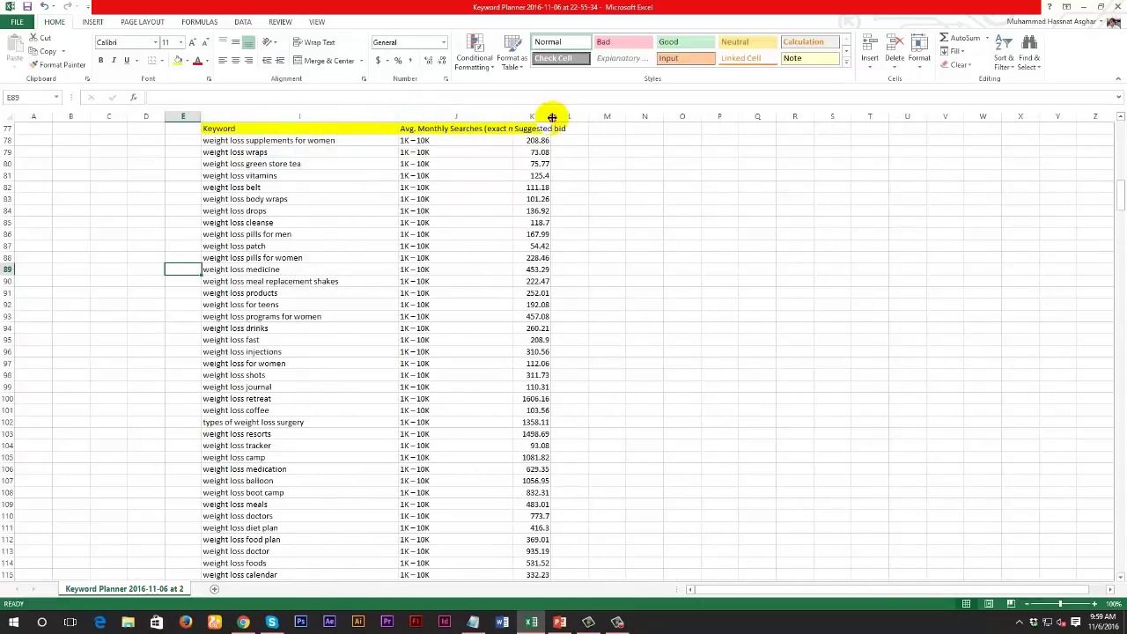
pyautogui.moveTo(552, 117); pyautogui.dragTo(615, 113)
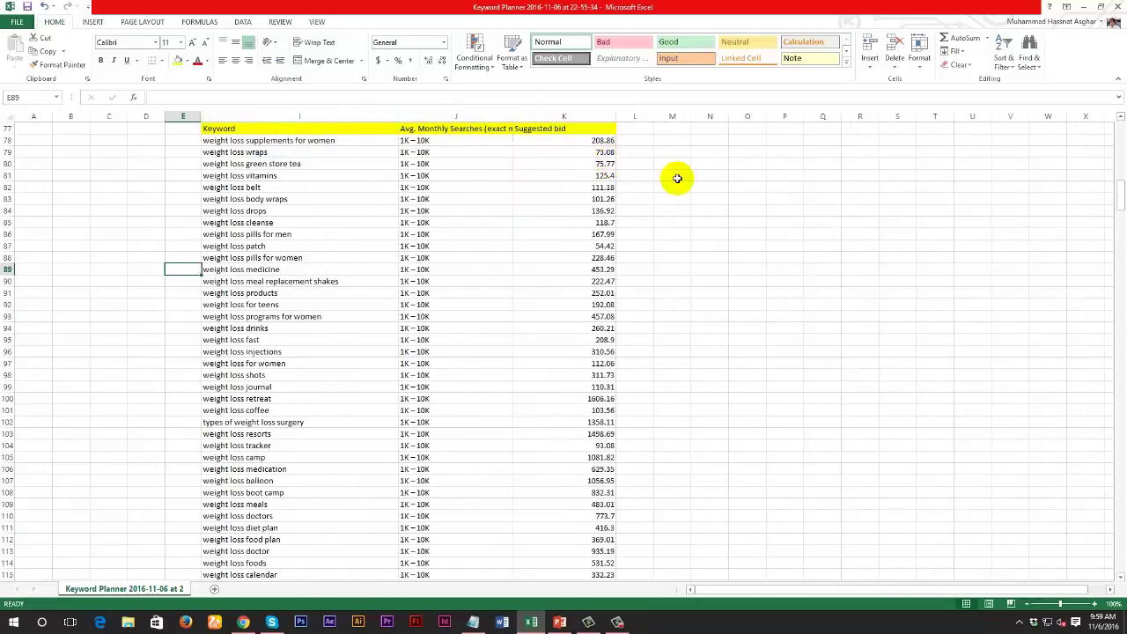
# Look through the moved keyword list with its monthly search ranges and suggested bids
pyautogui.scroll(-7, 657, 348)
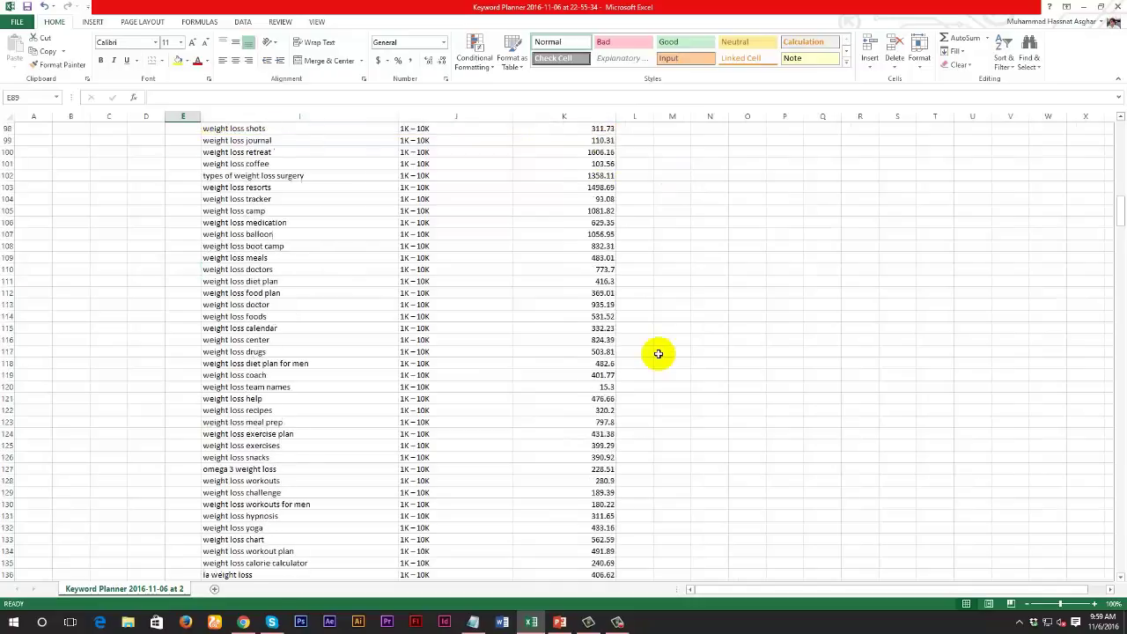
pyautogui.scroll(-3, 658, 353)
pyautogui.scroll(4, 659, 353)
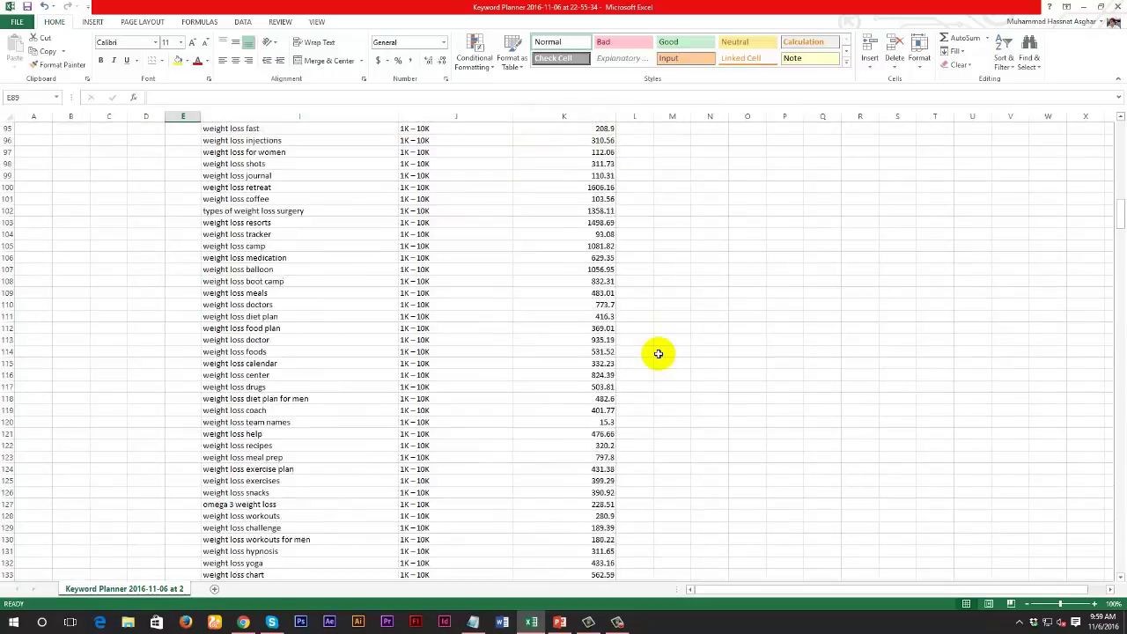
pyautogui.scroll(13, 658, 353)
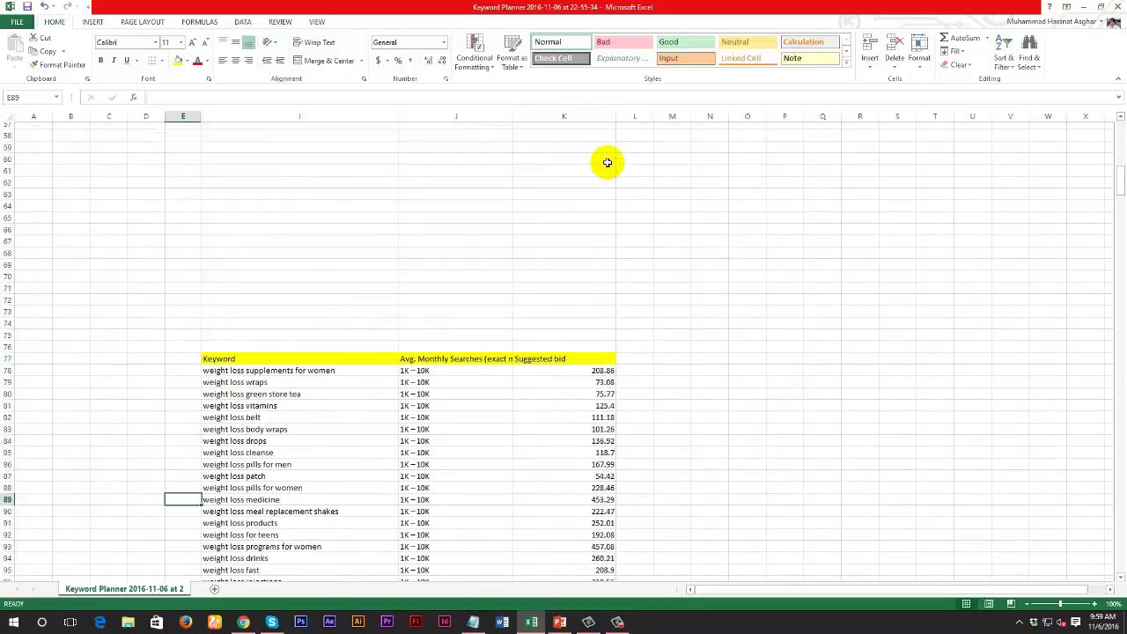
pyautogui.scroll(-5, 607, 163)
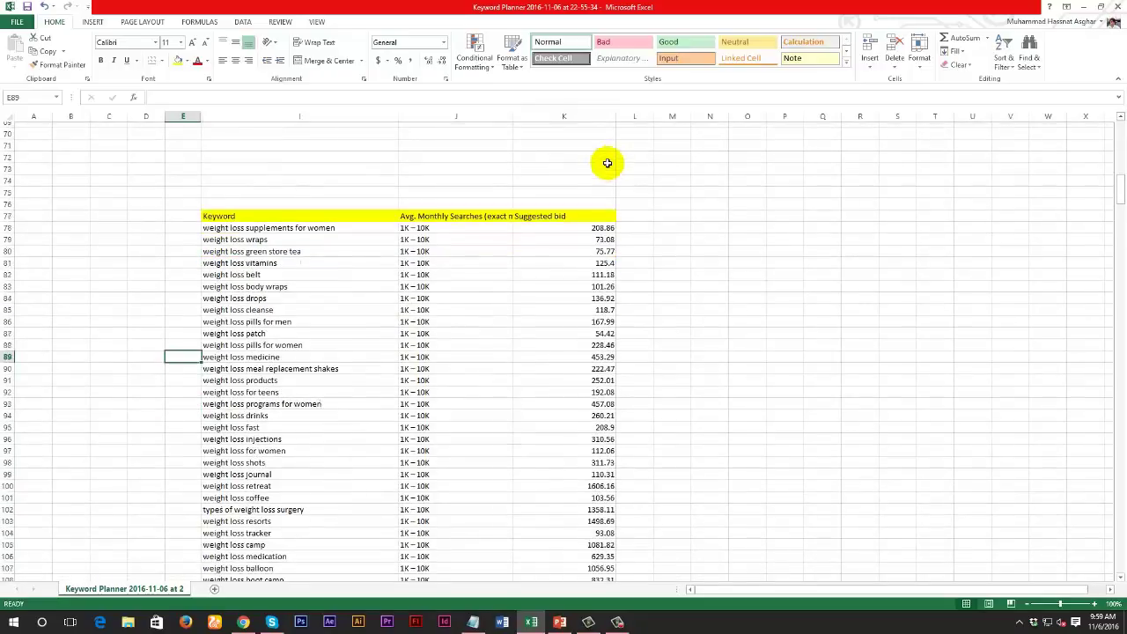
pyautogui.scroll(-2, 607, 163)
pyautogui.scroll(2, 597, 152)
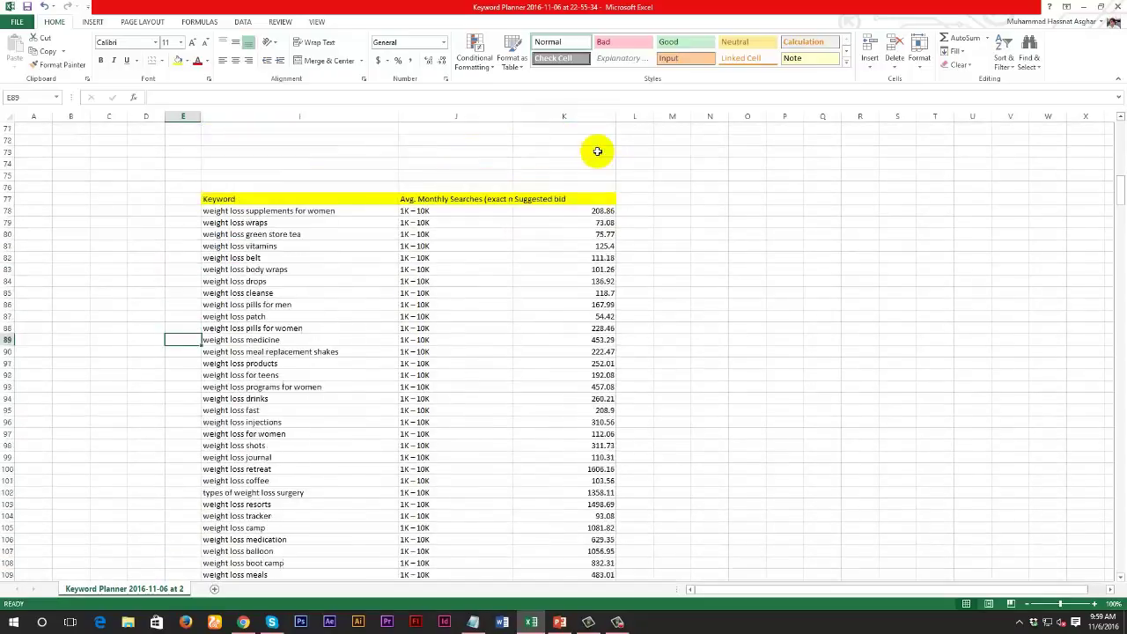
pyautogui.scroll(-1, 596, 141)
# Try to sort the Suggested bid column on its own from largest to smallest
pyautogui.click(593, 115)
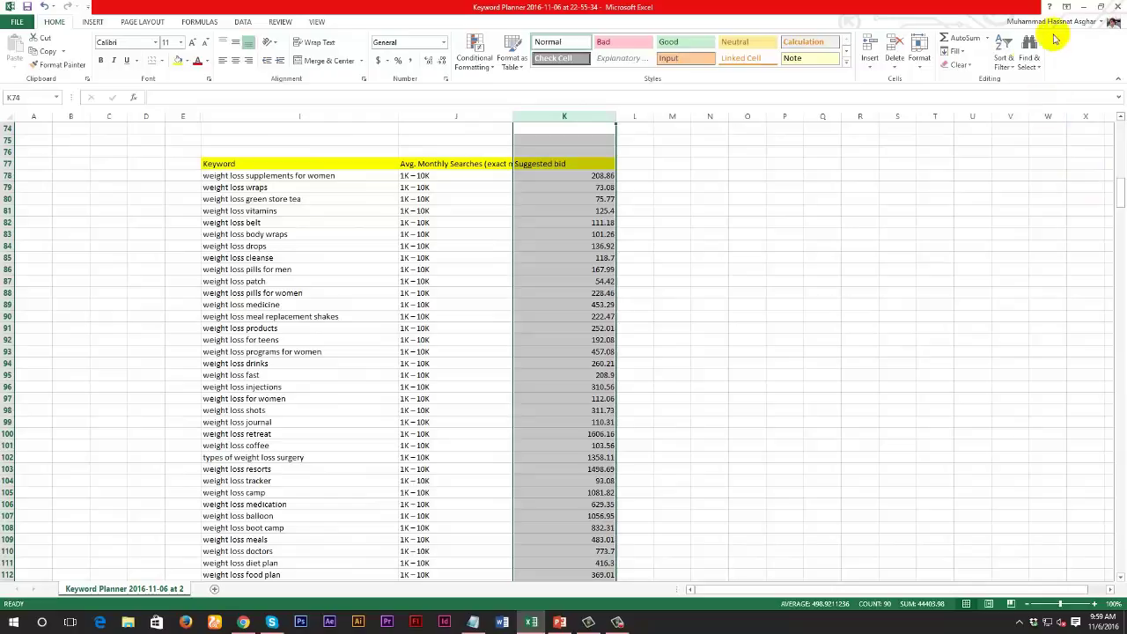
pyautogui.click(1011, 73)
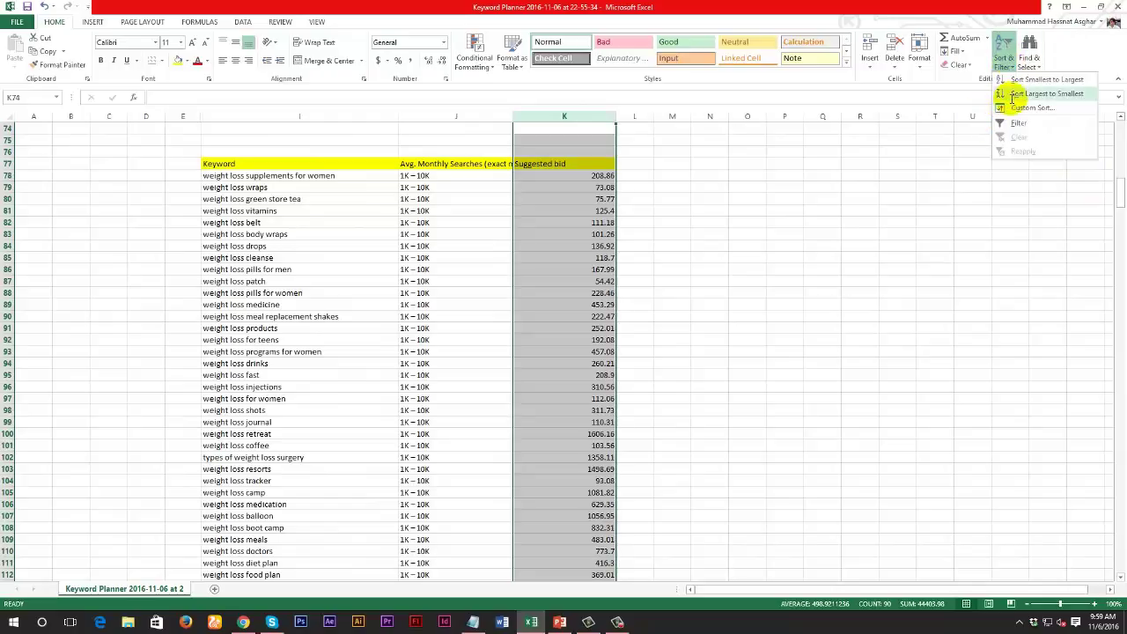
pyautogui.click(1004, 89)
pyautogui.scroll(8, 722, 241)
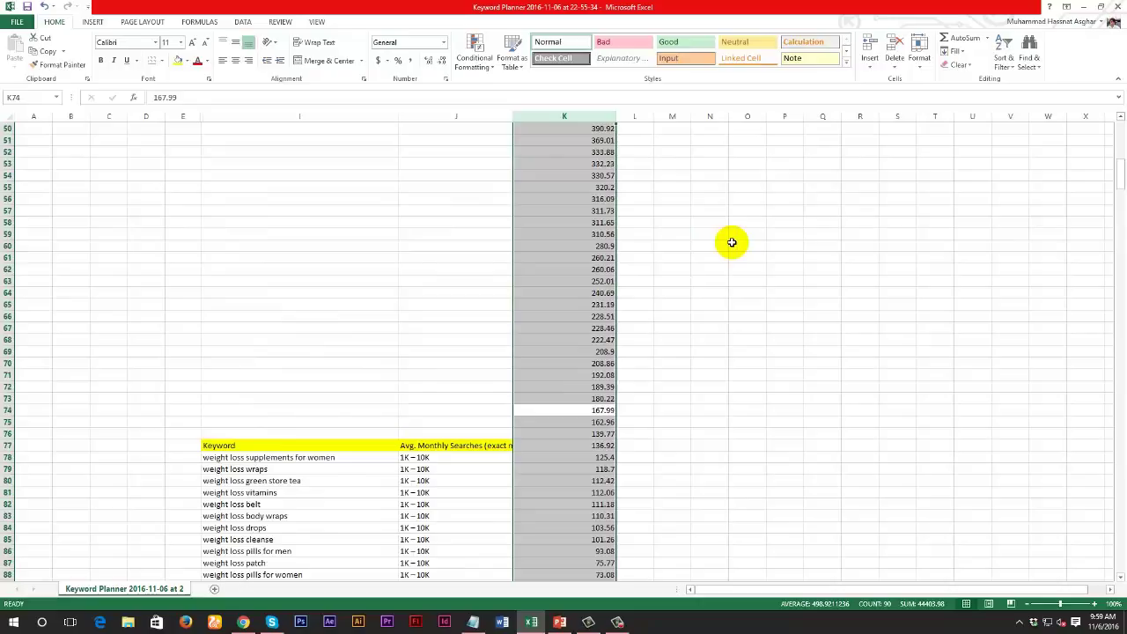
pyautogui.scroll(-6, 674, 414)
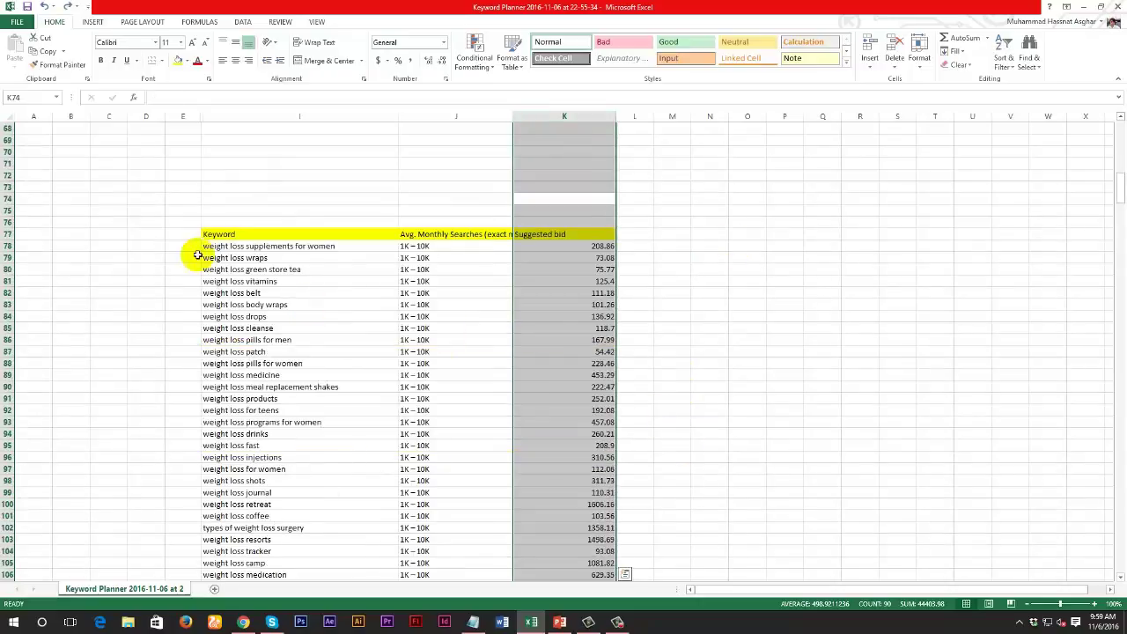
# Copy the keyword table with its header from columns I to K and paste it at cell A1
pyautogui.moveTo(213, 234); pyautogui.dragTo(588, 519)
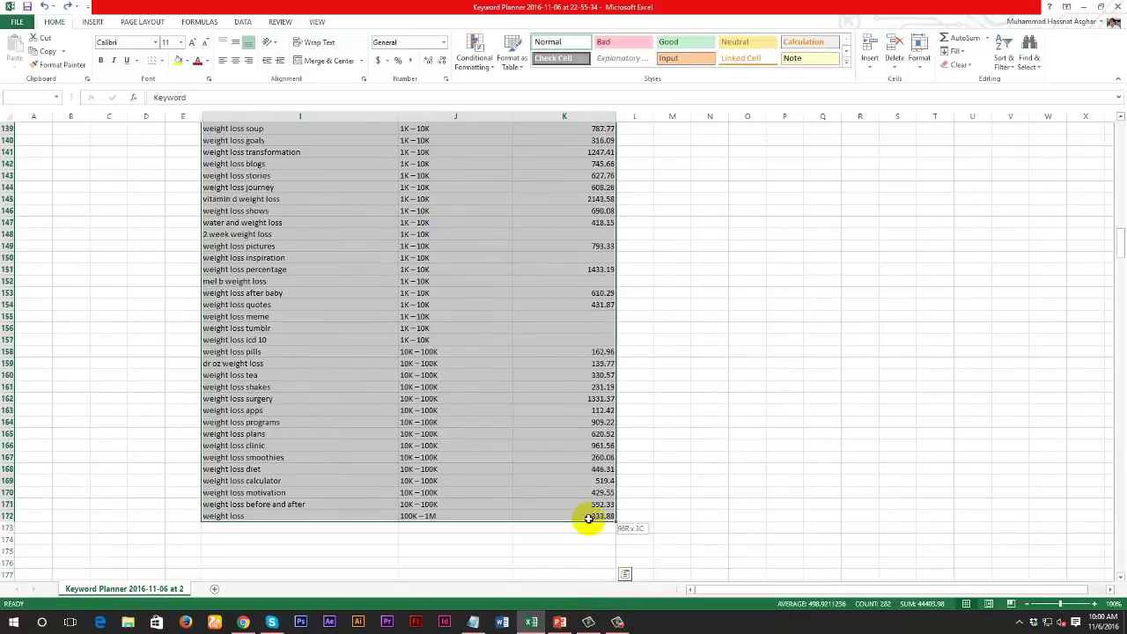
pyautogui.hotkey('ctrl', 'c')
pyautogui.scroll(20, 9, 299)
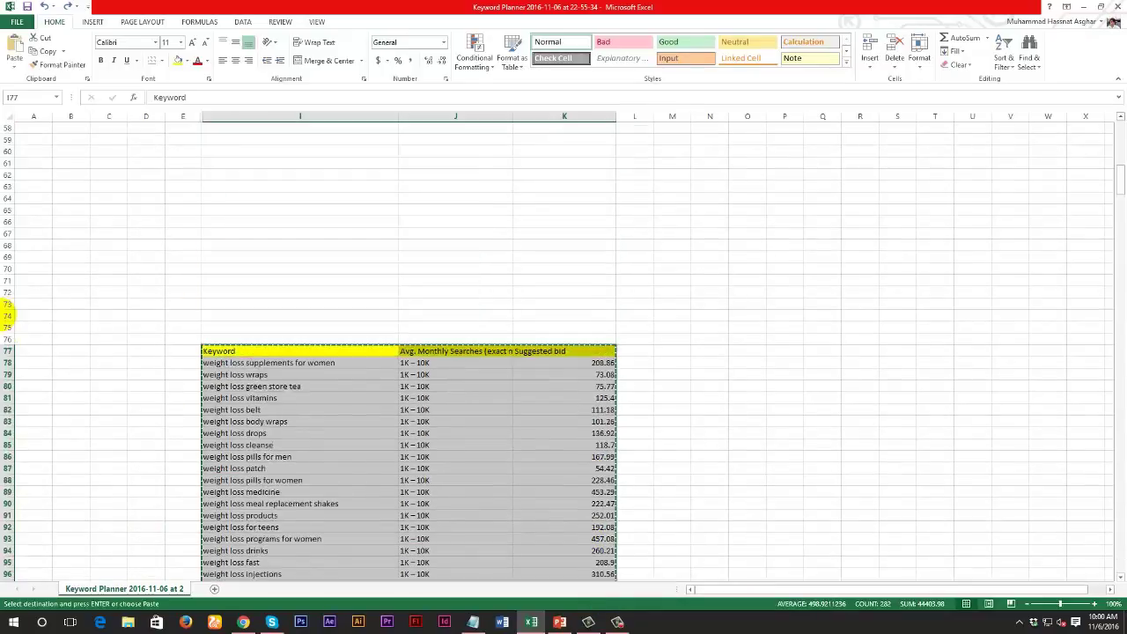
pyautogui.scroll(1, 42, 156)
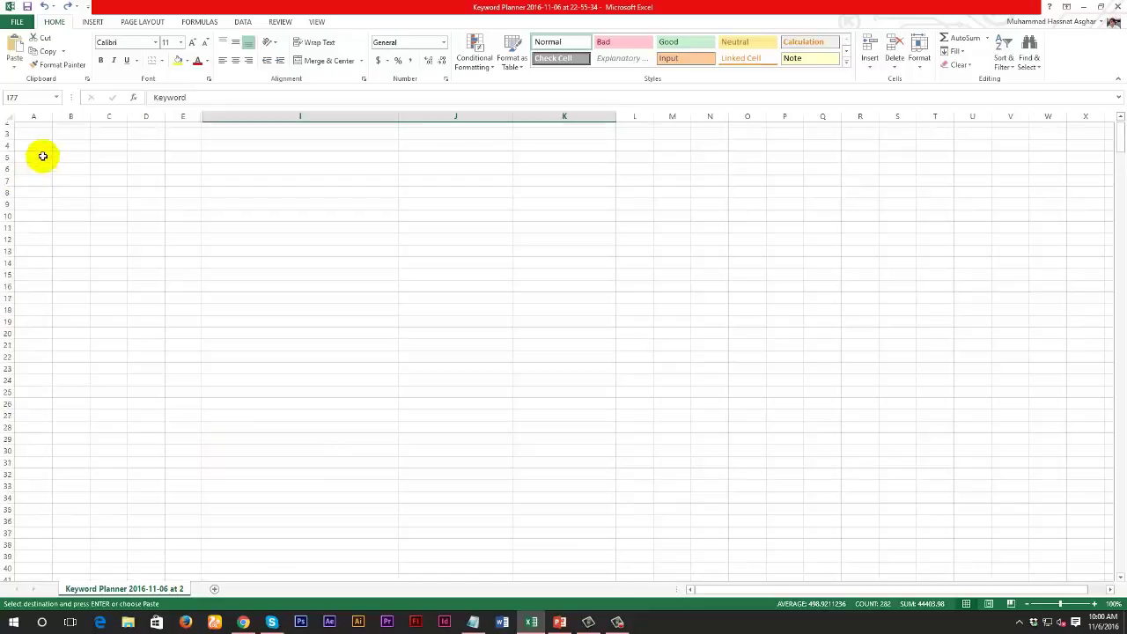
pyautogui.click(41, 128)
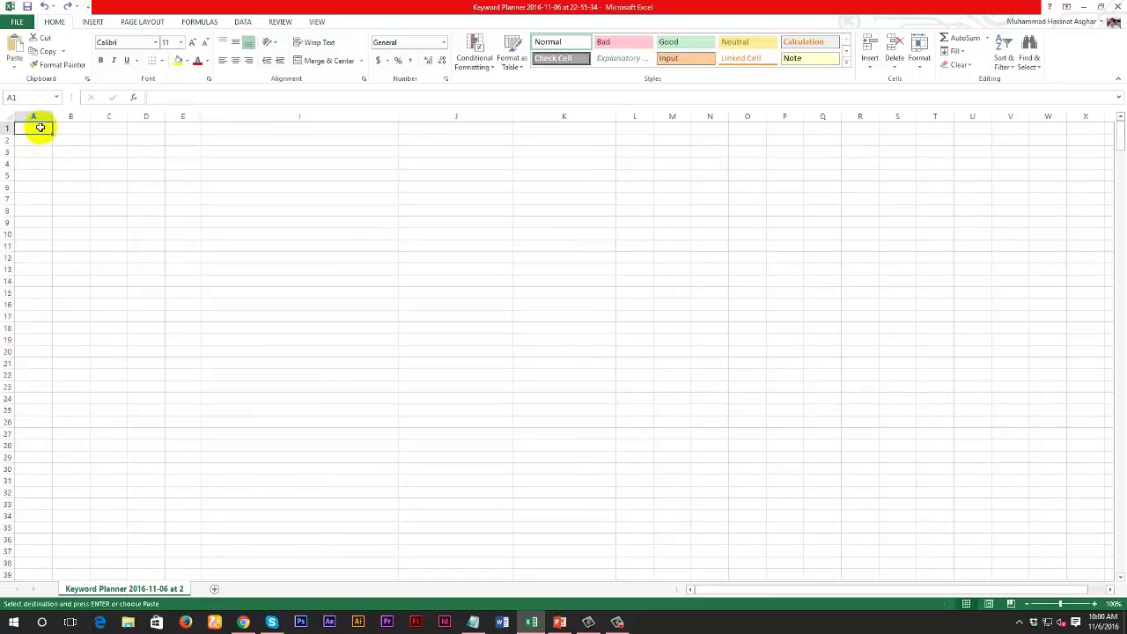
pyautogui.hotkey('ctrl', 'v')
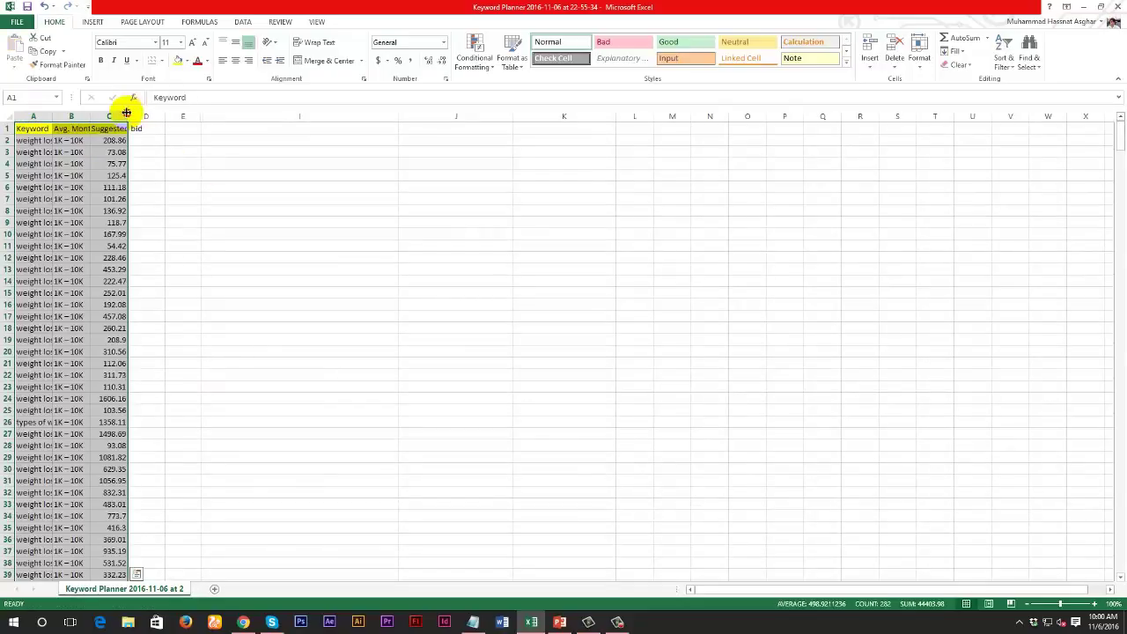
# Widen columns A to C so the keywords, monthly searches and suggested bids are readable
pyautogui.moveTo(126, 113); pyautogui.dragTo(236, 117)
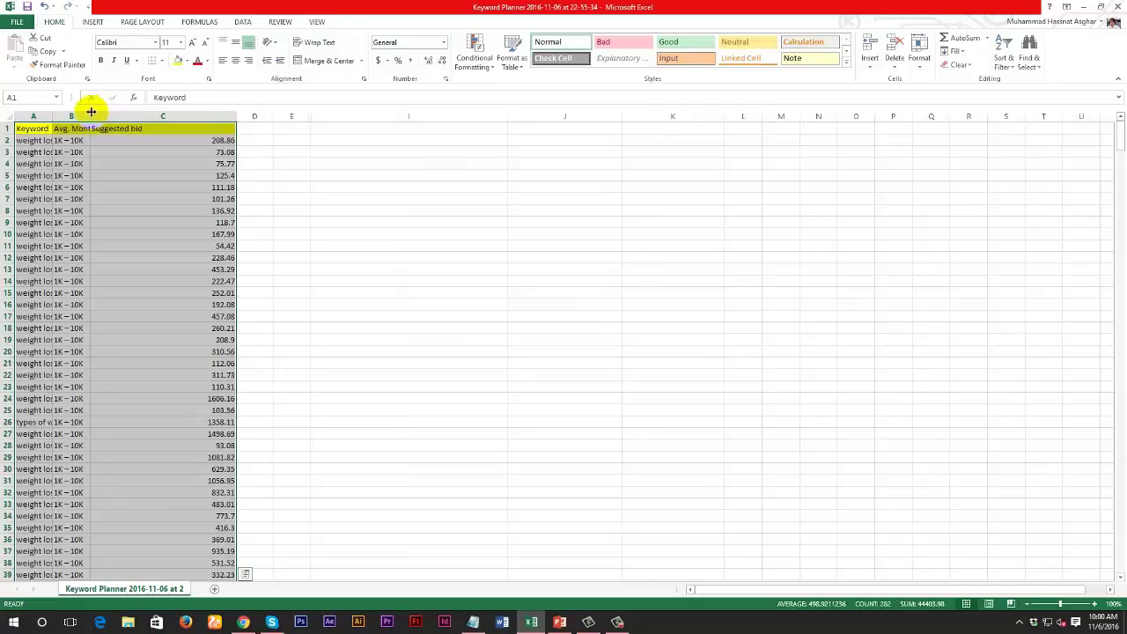
pyautogui.moveTo(91, 112); pyautogui.dragTo(183, 112)
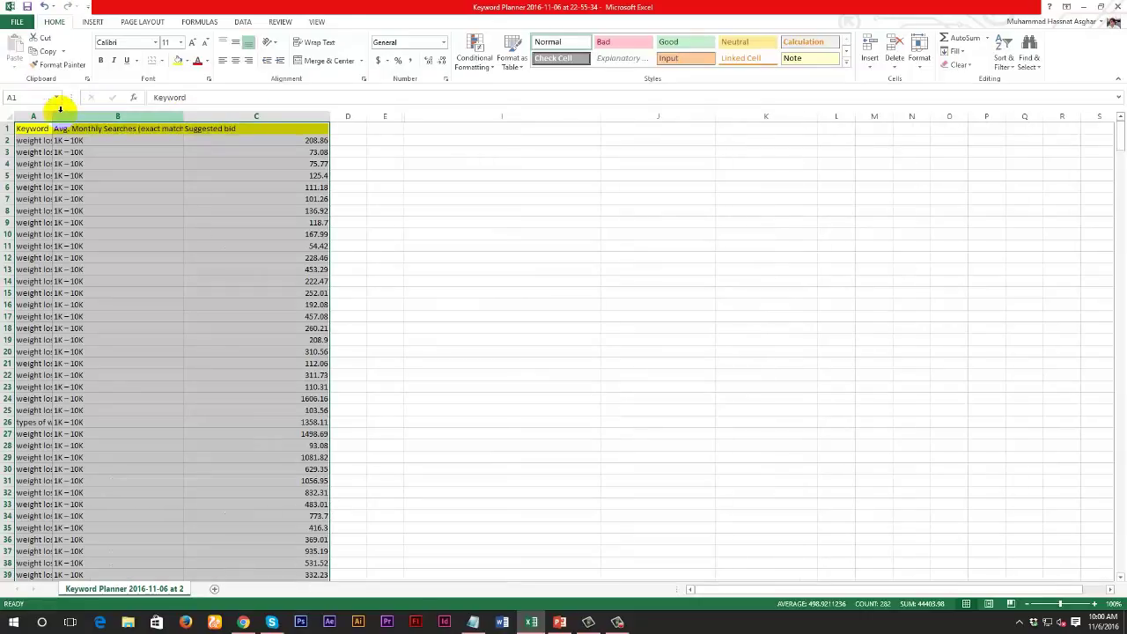
pyautogui.moveTo(53, 112); pyautogui.dragTo(201, 115)
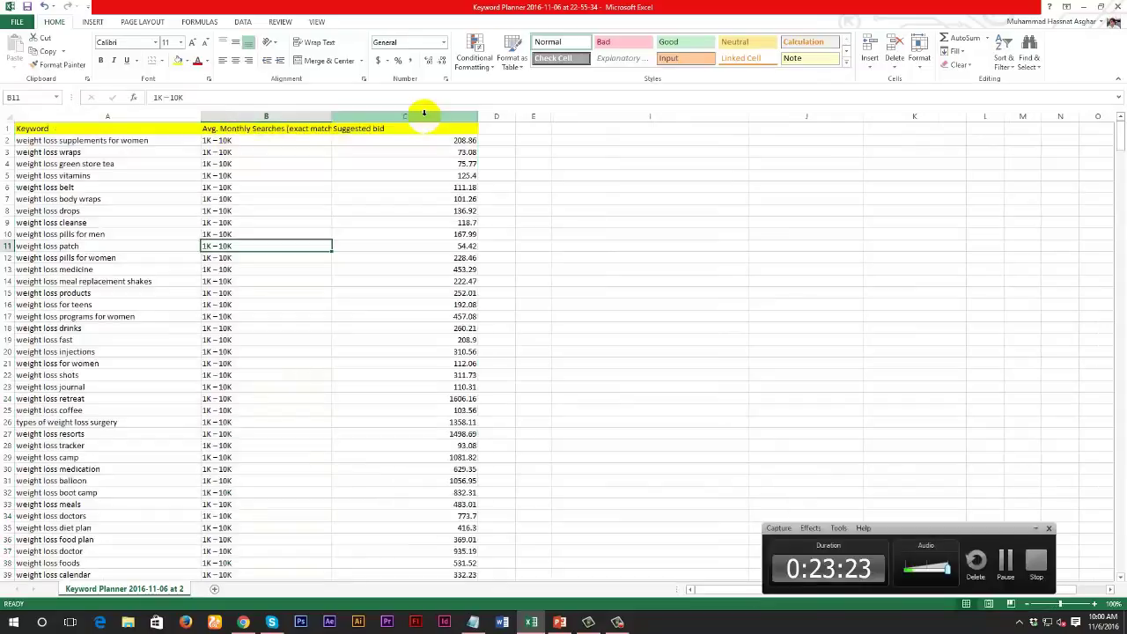
# Sort the table by Suggested bid from largest to smallest, expanding the selection to the neighbouring columns
pyautogui.click(440, 115)
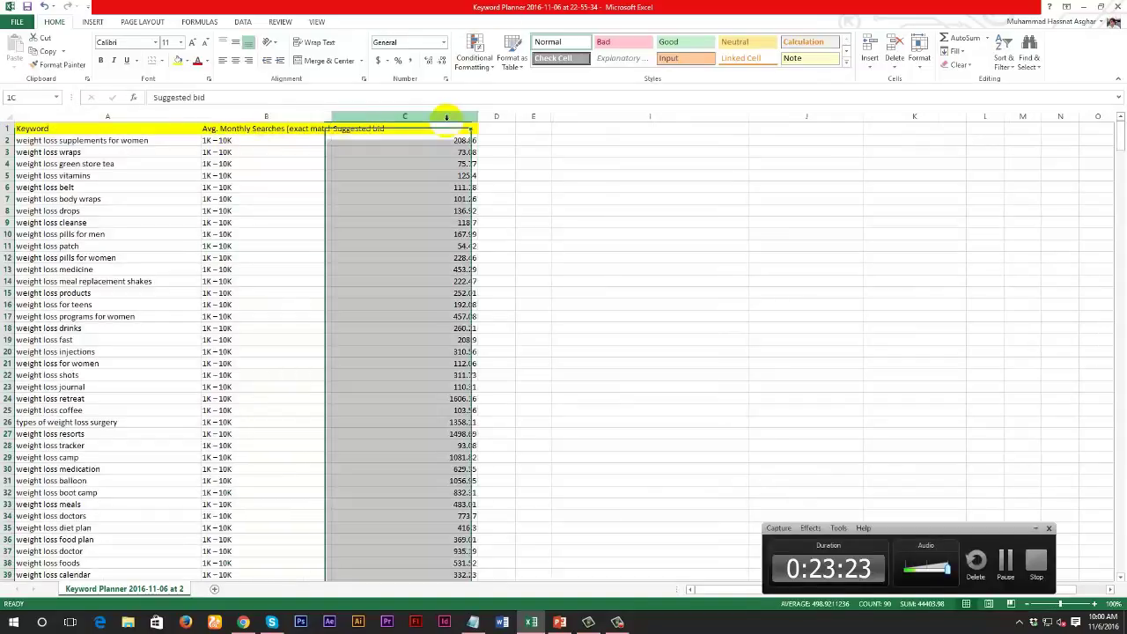
pyautogui.click(1001, 71)
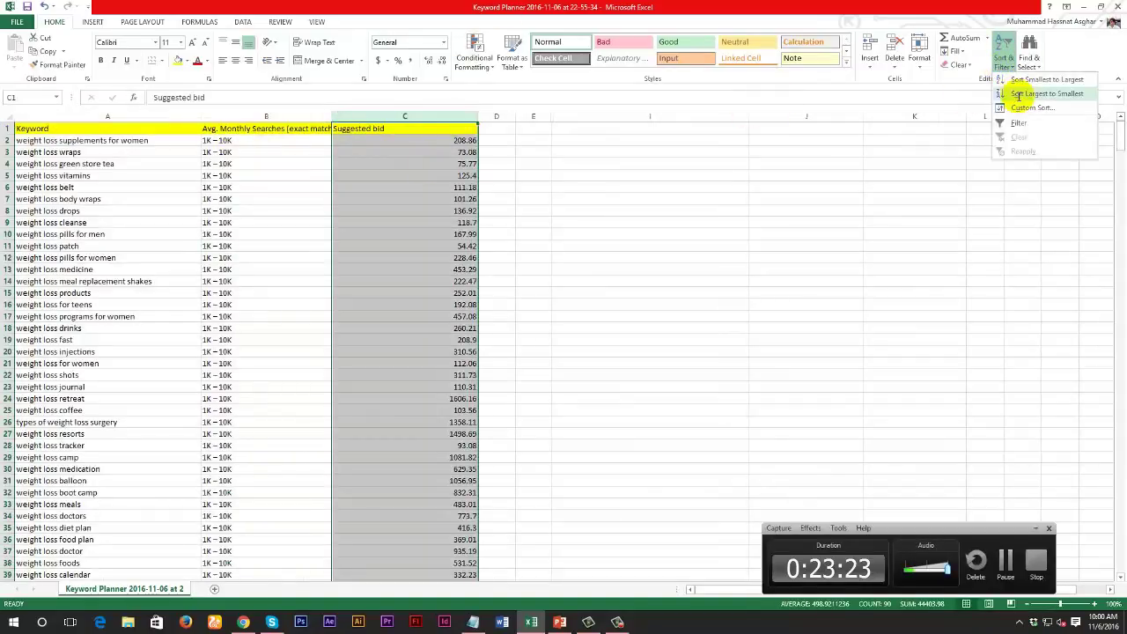
pyautogui.click(1020, 99)
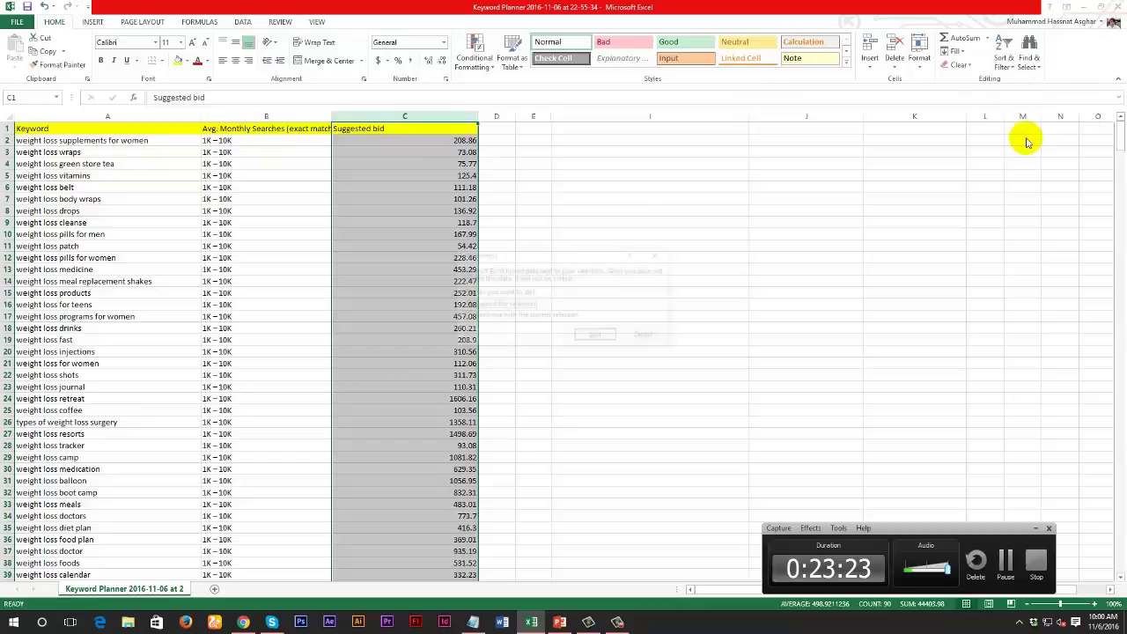
pyautogui.click(594, 336)
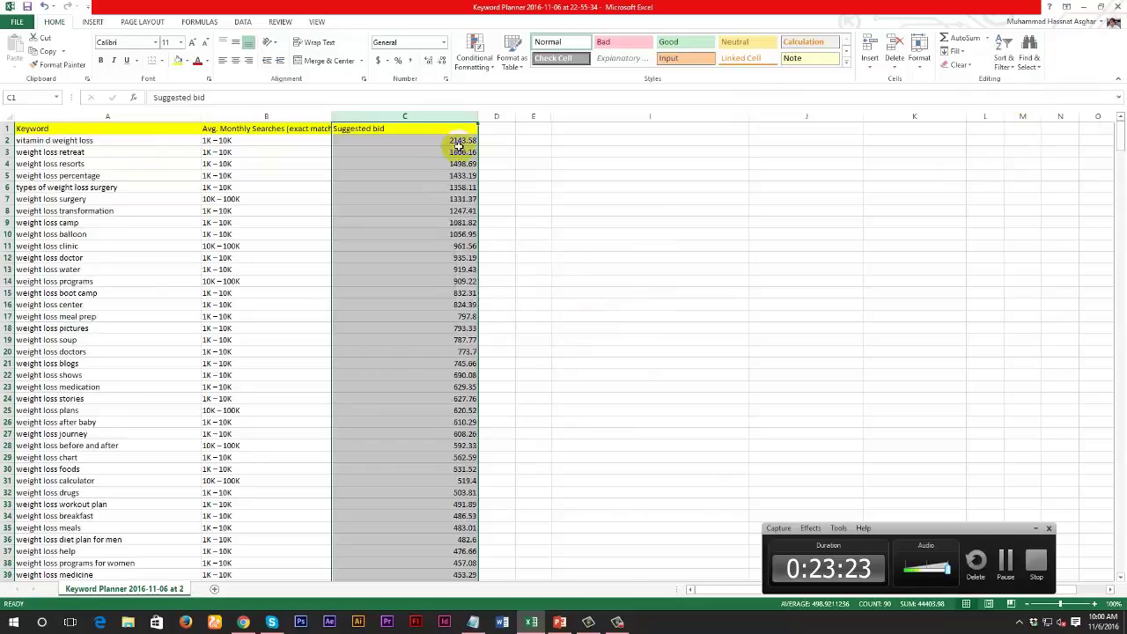
pyautogui.click(498, 152)
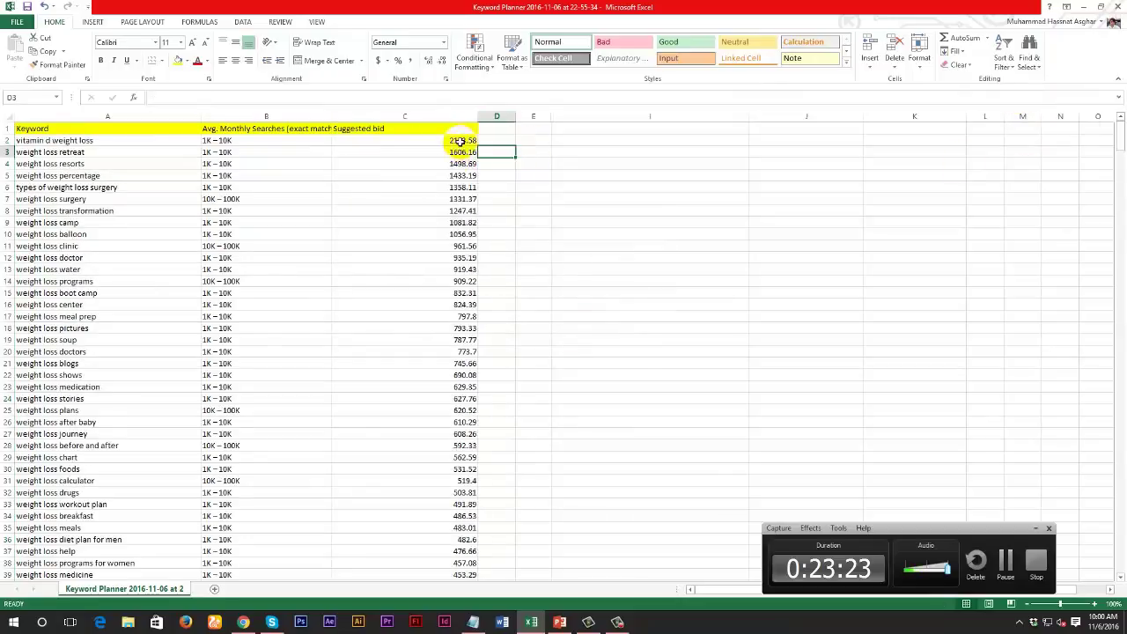
# Clear rows 86 to 96, which hold the keywords with suggested bids under 100 or no bid
pyautogui.scroll(-13, 462, 264)
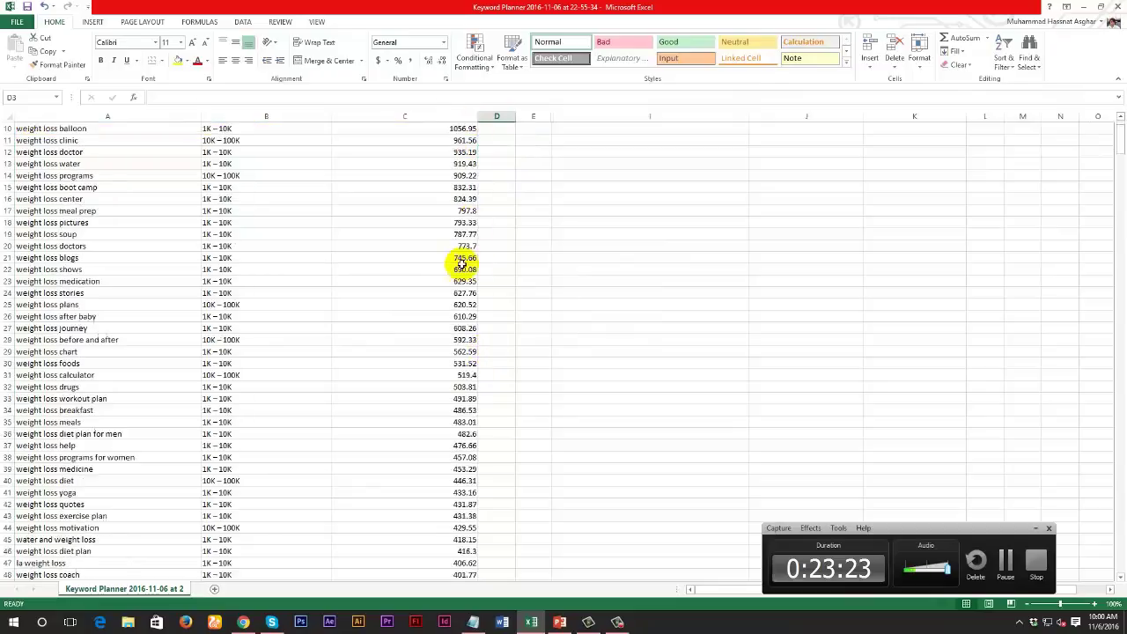
pyautogui.scroll(-8, 464, 287)
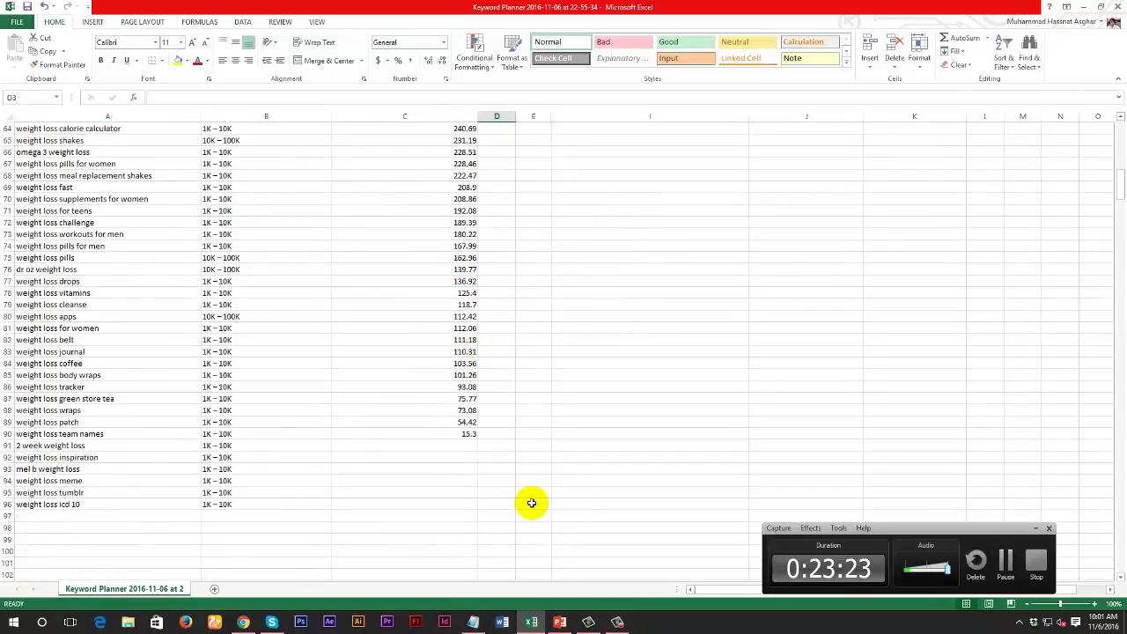
pyautogui.moveTo(528, 503); pyautogui.dragTo(99, 387)
pyautogui.press('Delete')
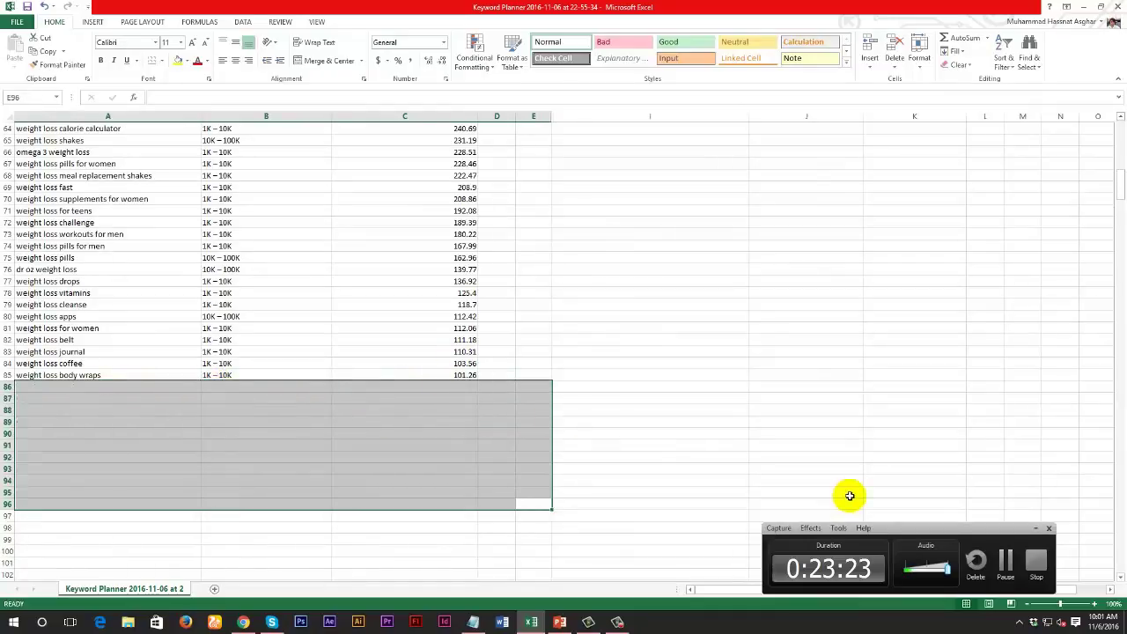
# Look through the sorted keywords and copy "weight loss journal" from the list
pyautogui.scroll(3, 485, 370)
pyautogui.scroll(18, 485, 370)
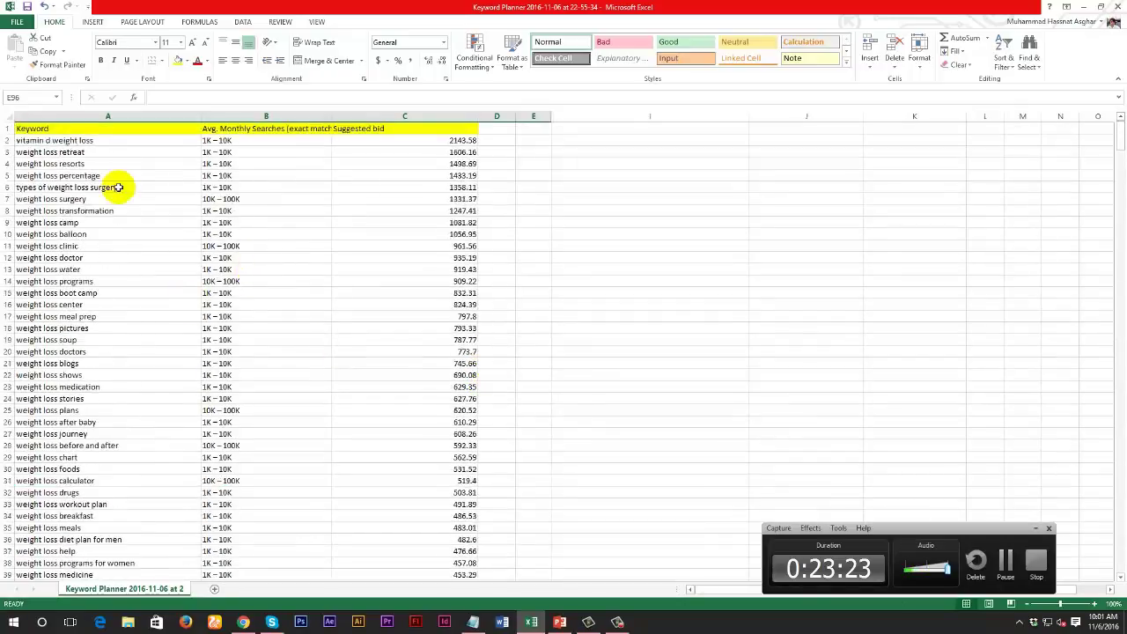
pyautogui.scroll(-12, 127, 283)
pyautogui.scroll(-7, 132, 302)
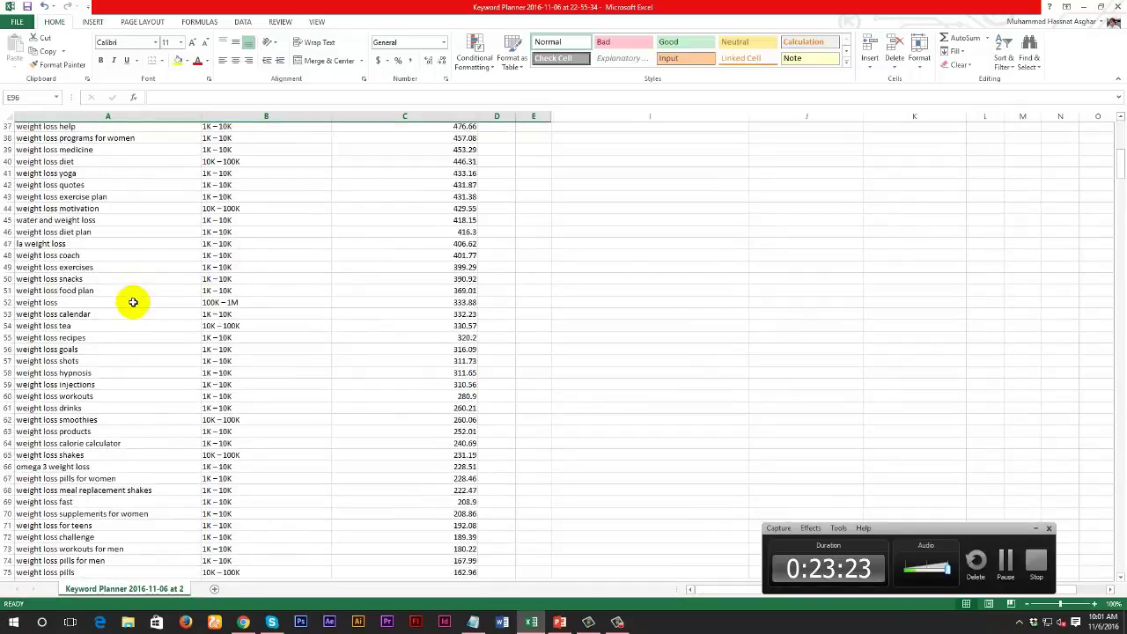
pyautogui.click(219, 374)
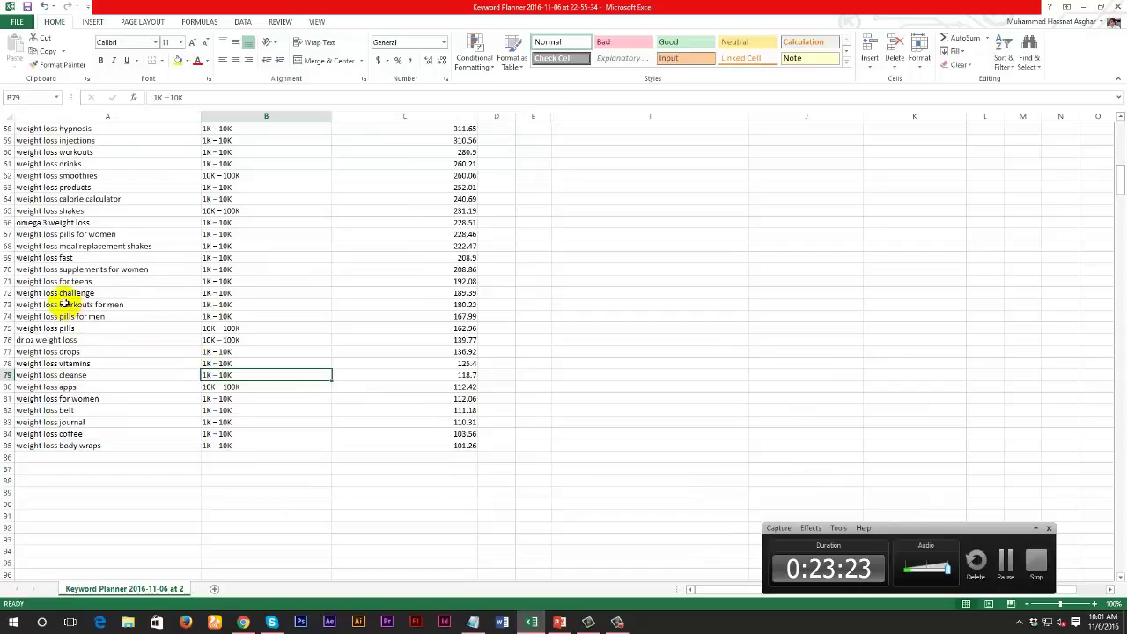
pyautogui.scroll(9, 50, 251)
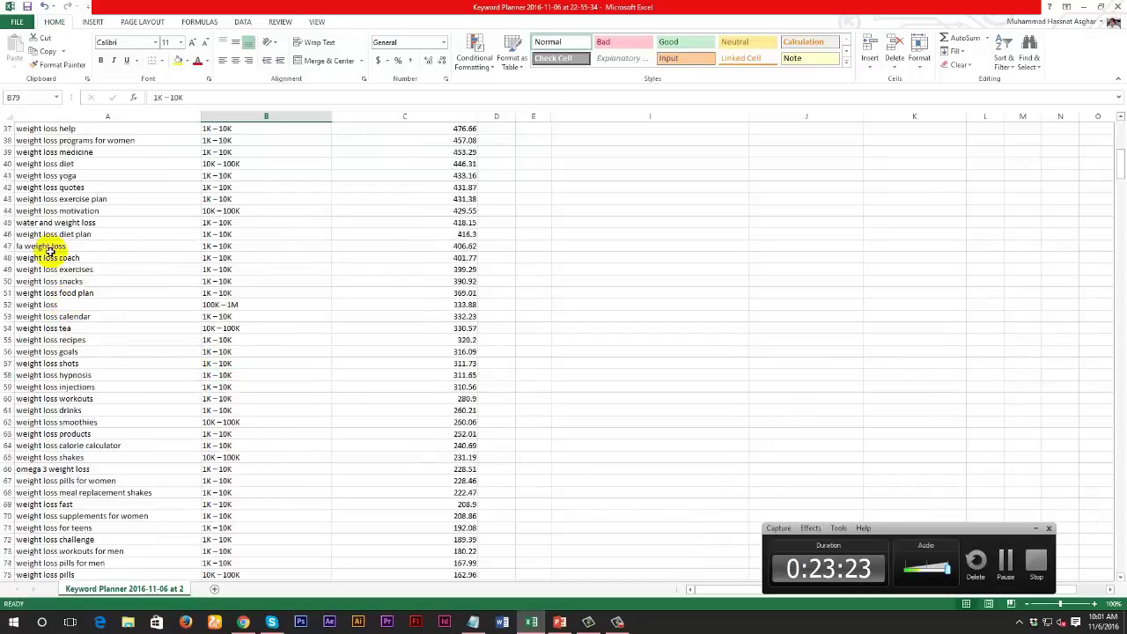
pyautogui.scroll(-10, 50, 252)
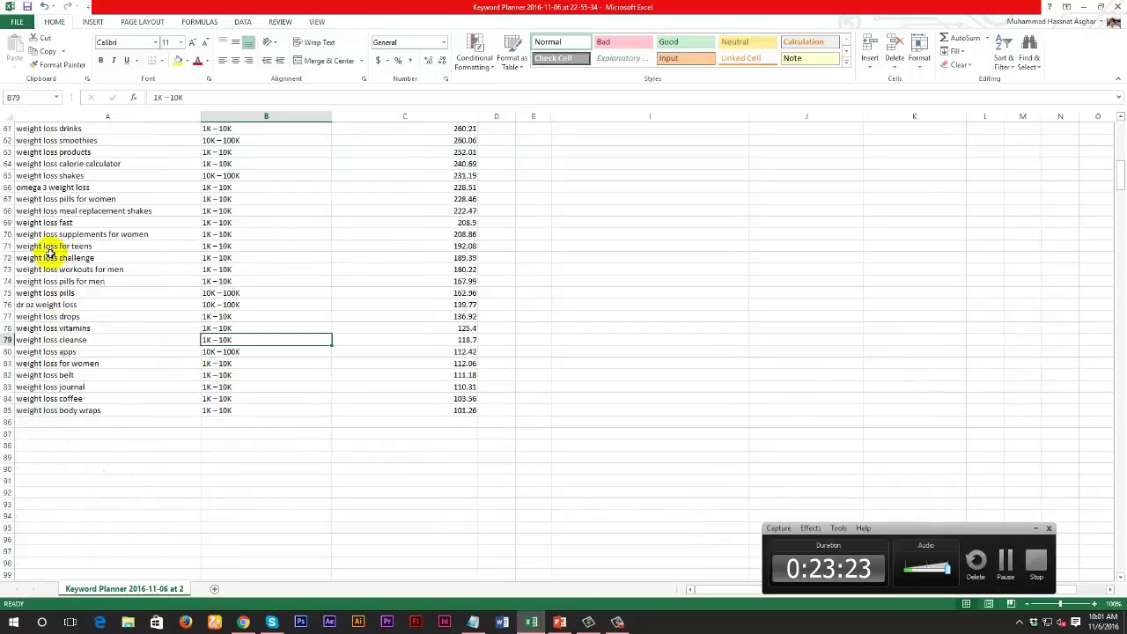
pyautogui.click(69, 387)
pyautogui.hotkey('ctrl', 'c')
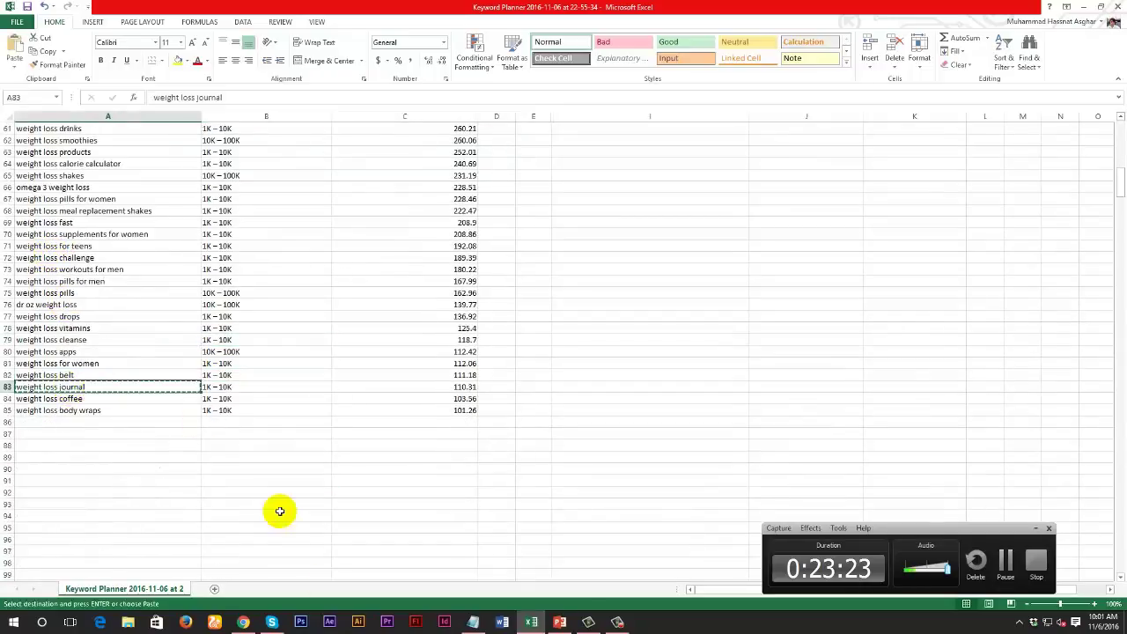
# Switch to Chrome, open google.com in a new tab and search for the copied keyword "weight loss journal"
pyautogui.click(246, 623)
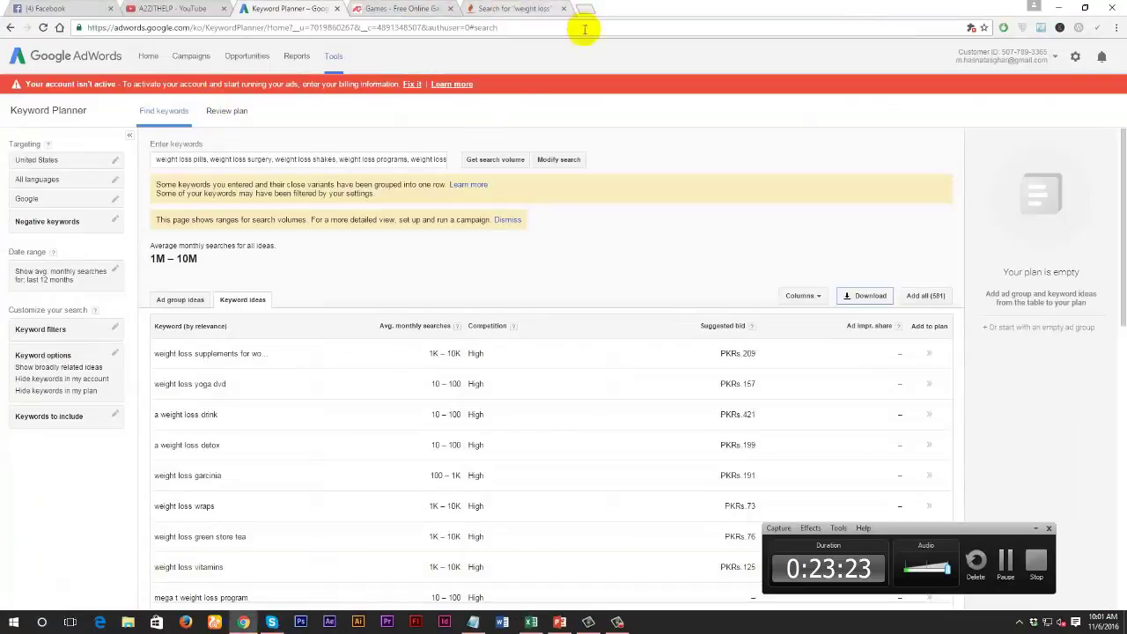
pyautogui.hotkey('ctrl', 't')
pyautogui.write('google')
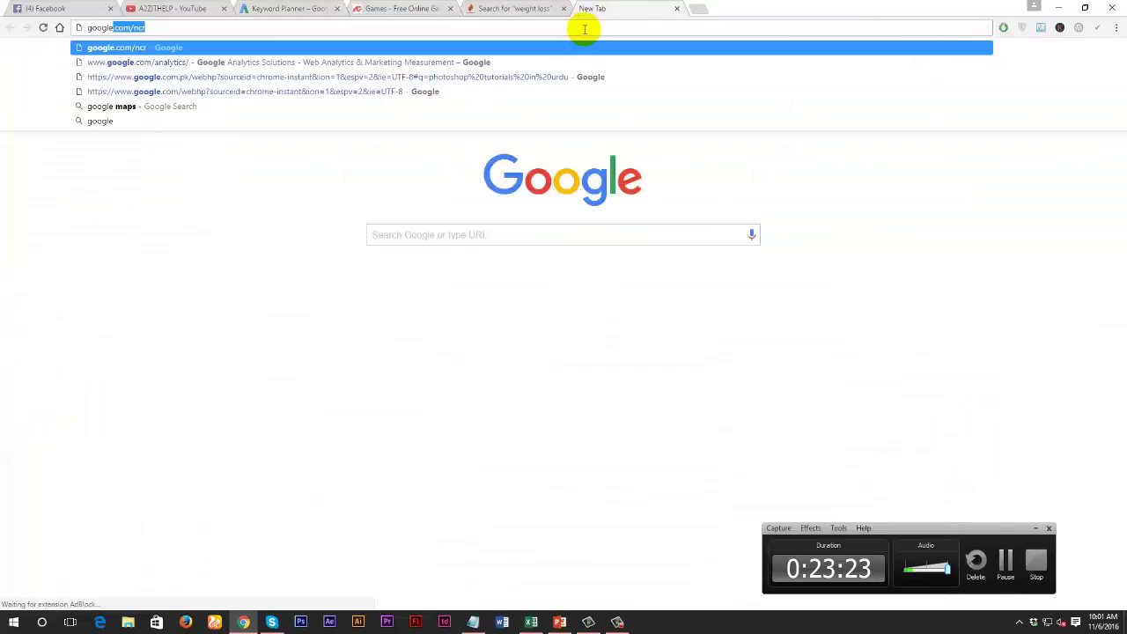
pyautogui.press('Return')
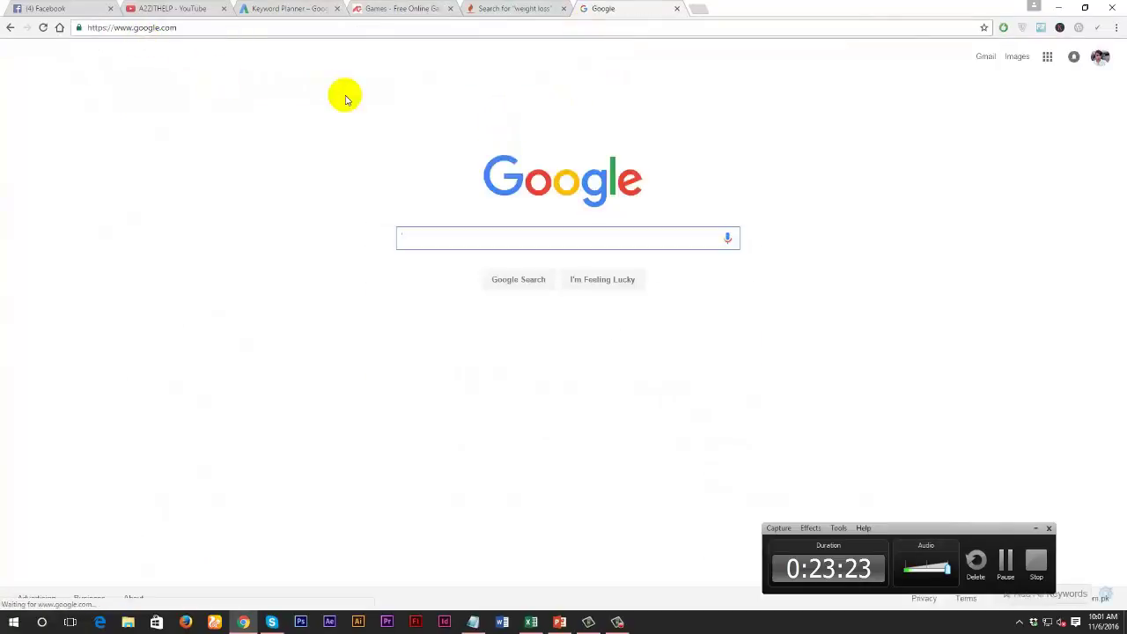
pyautogui.rightClick(497, 234)
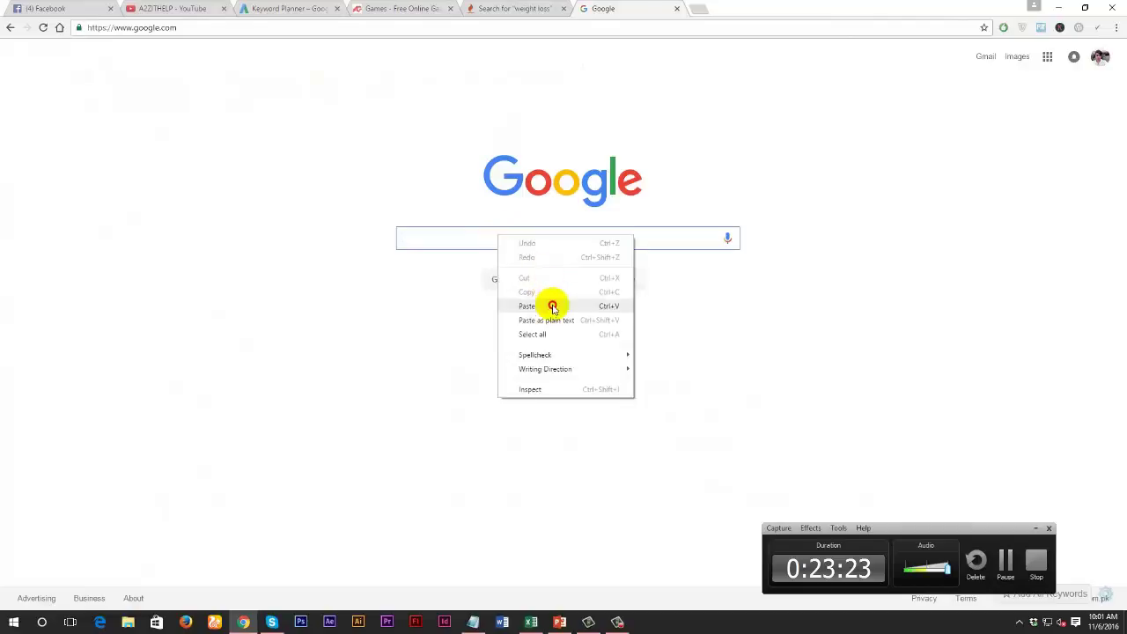
pyautogui.click(549, 305)
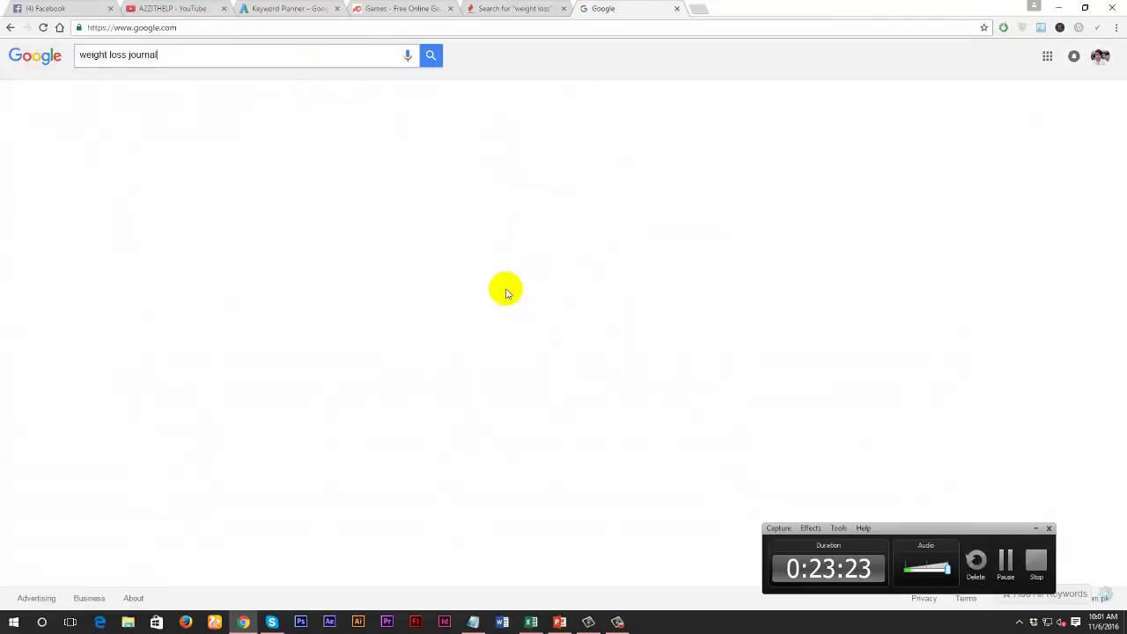
pyautogui.click(431, 56)
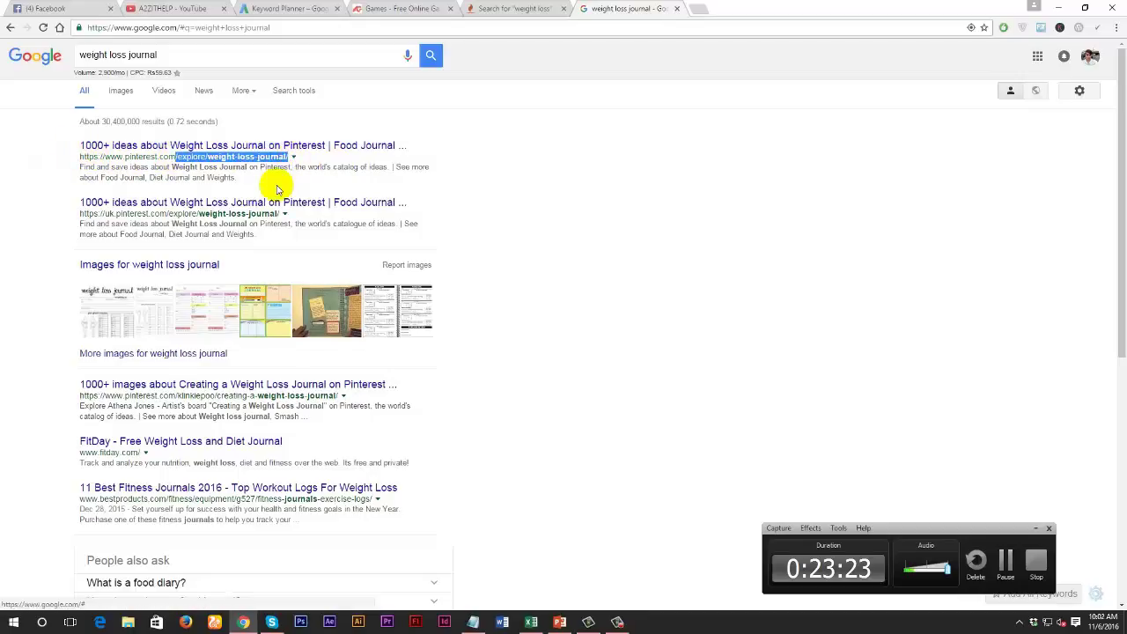
pyautogui.click(88, 453)
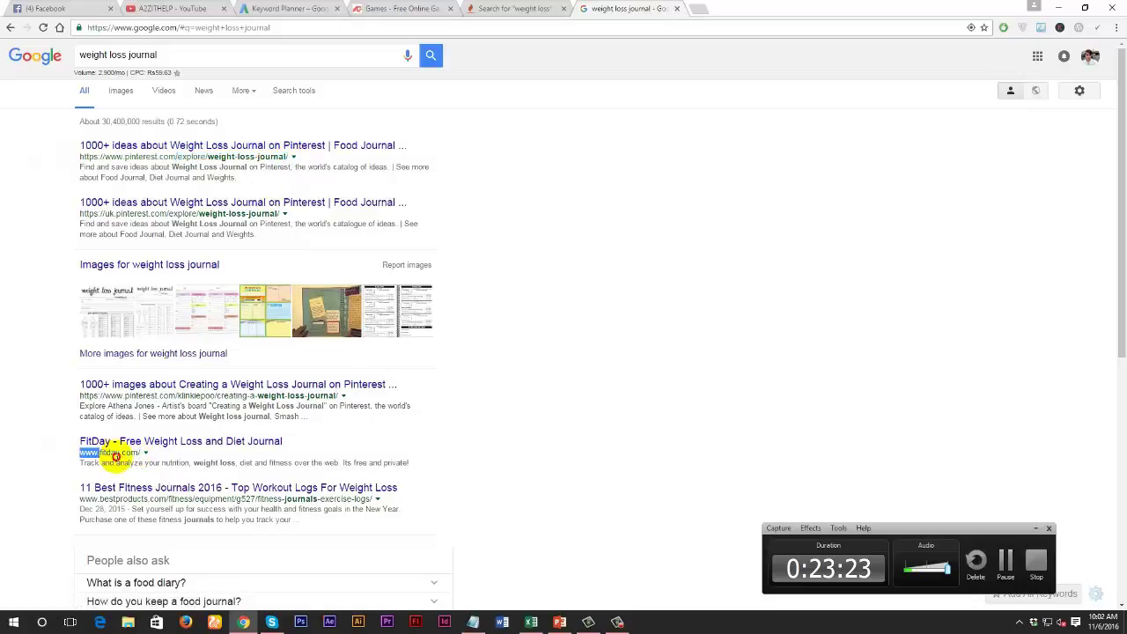
pyautogui.moveTo(124, 455)
pyautogui.mouseDown()
pyautogui.moveTo(143, 443)
pyautogui.moveTo(142, 453)
pyautogui.mouseUp()
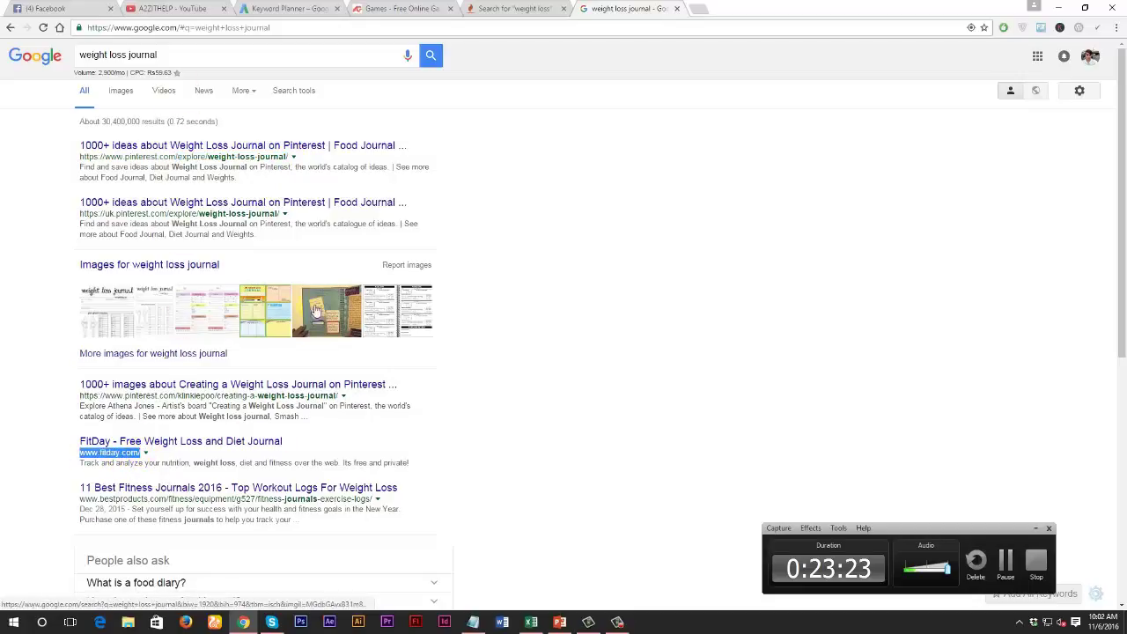
pyautogui.scroll(-2, 458, 302)
pyautogui.scroll(-1, 458, 302)
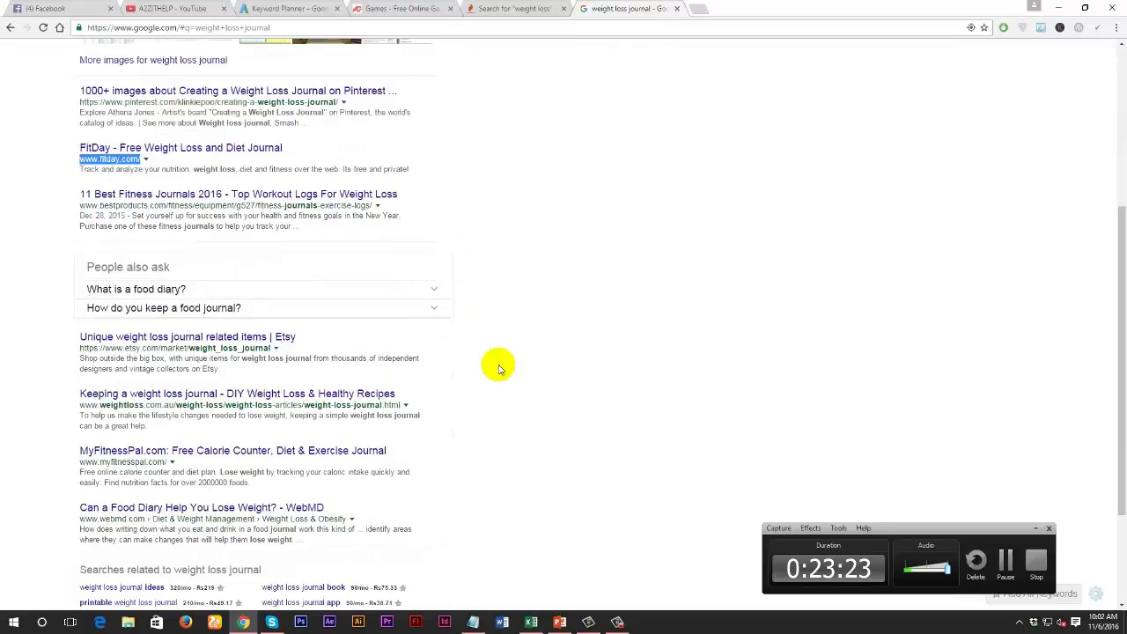
pyautogui.scroll(3, 540, 412)
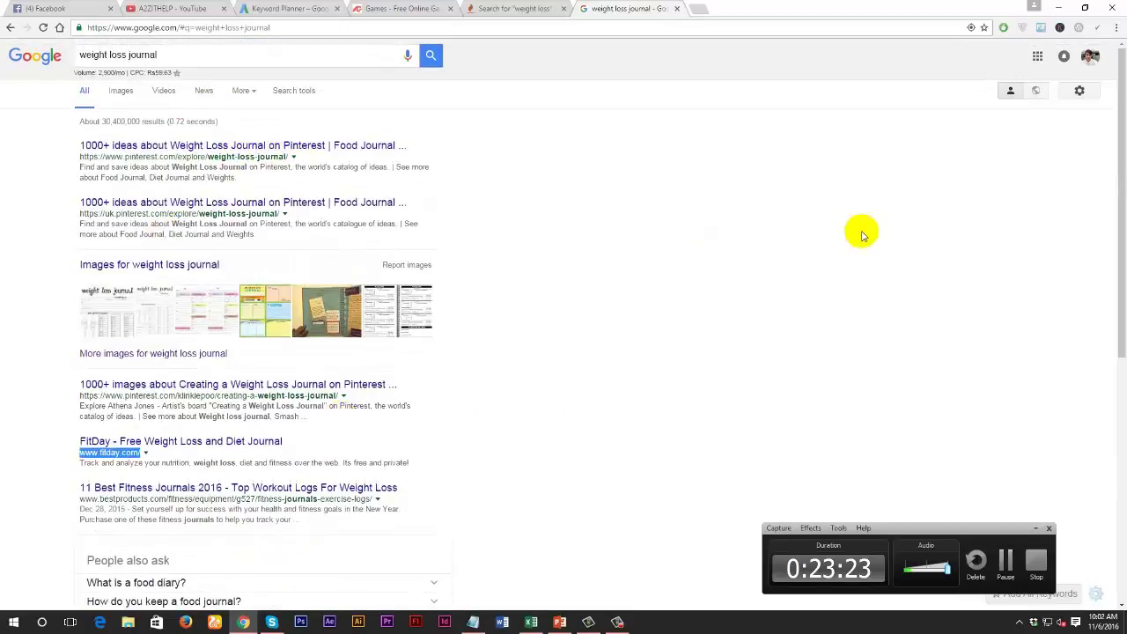
# Point out the Keywords Everywhere extension and rerun the "weight loss journal" search to check its volume and CPC
pyautogui.click(209, 53)
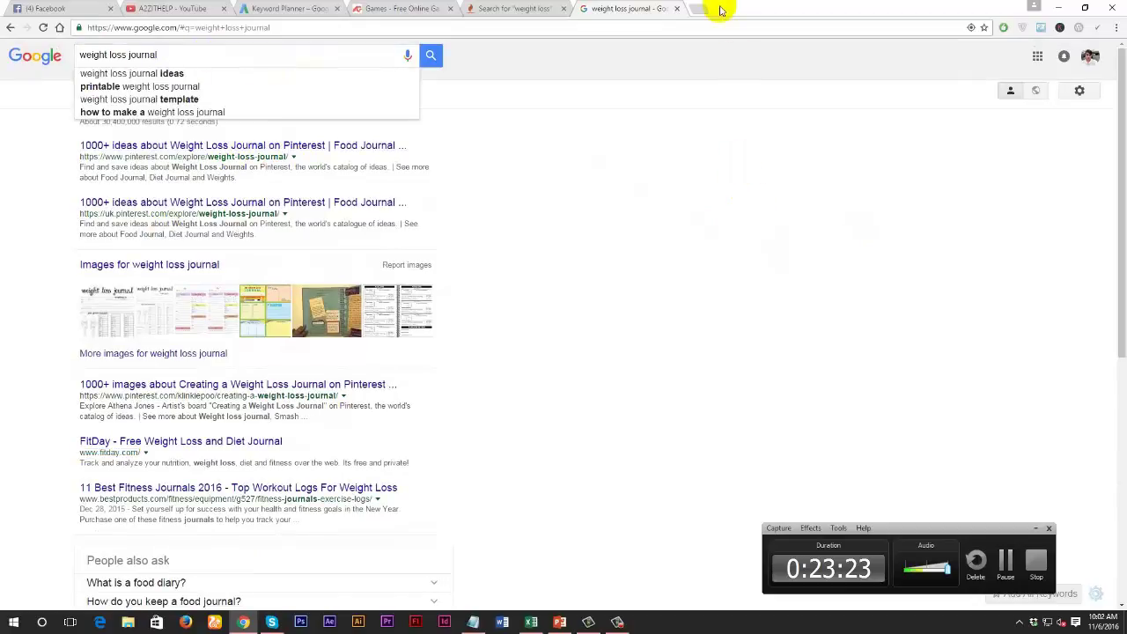
pyautogui.click(1060, 29)
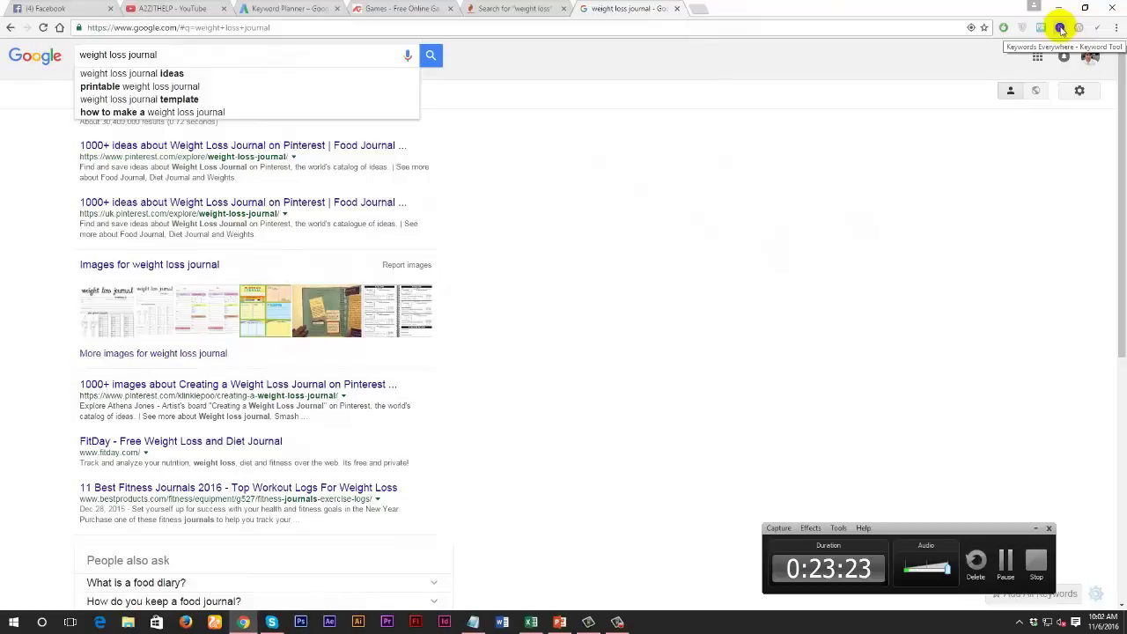
pyautogui.click(428, 57)
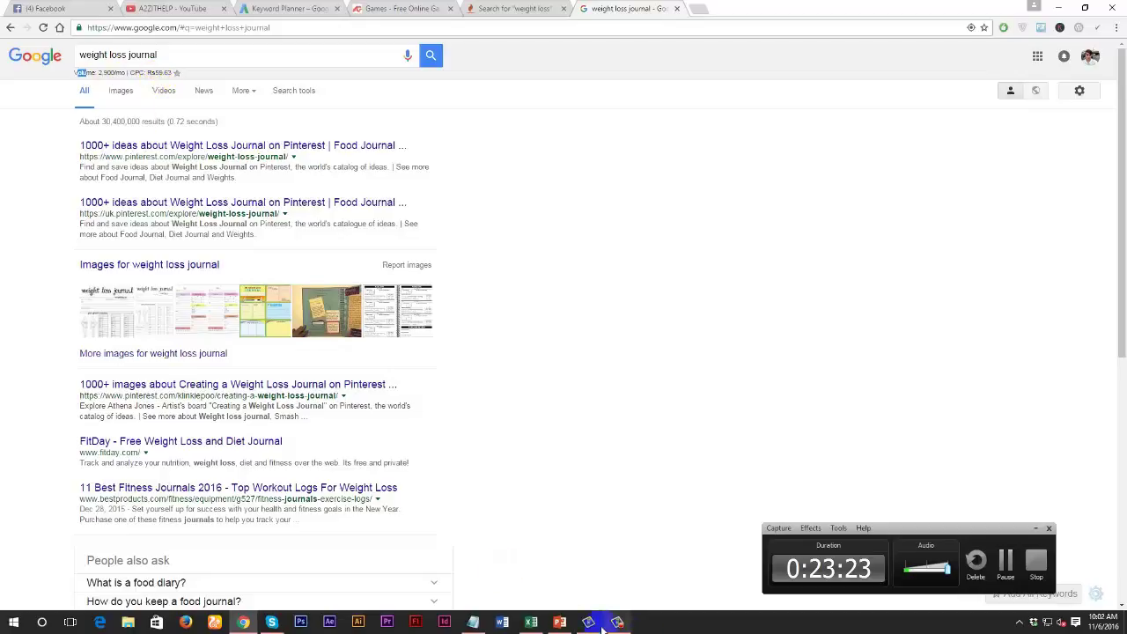
# Switch to Excel and compare the column C value for "weight loss journal" with its CPC on the Google results page in Chrome
pyautogui.click(533, 622)
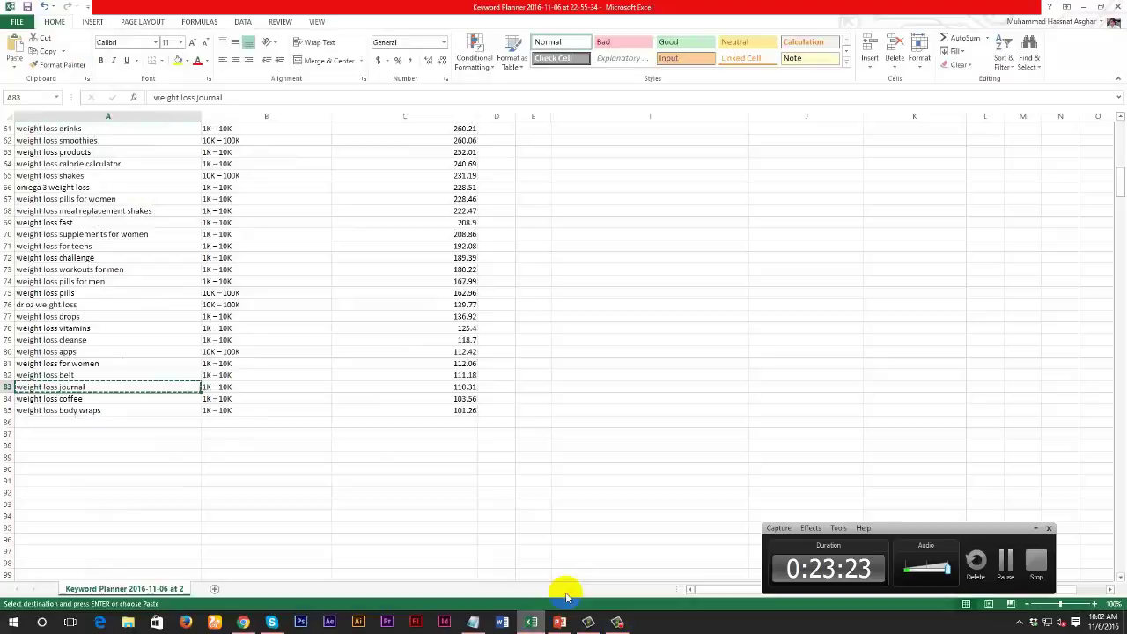
pyautogui.click(466, 387)
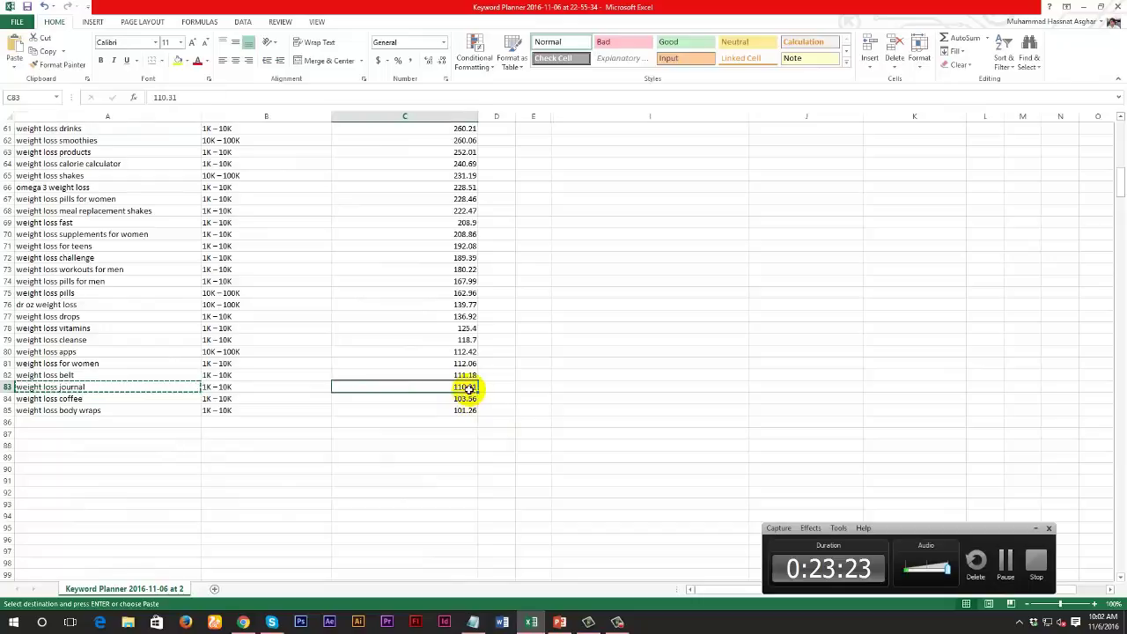
pyautogui.click(465, 458)
pyautogui.click(244, 621)
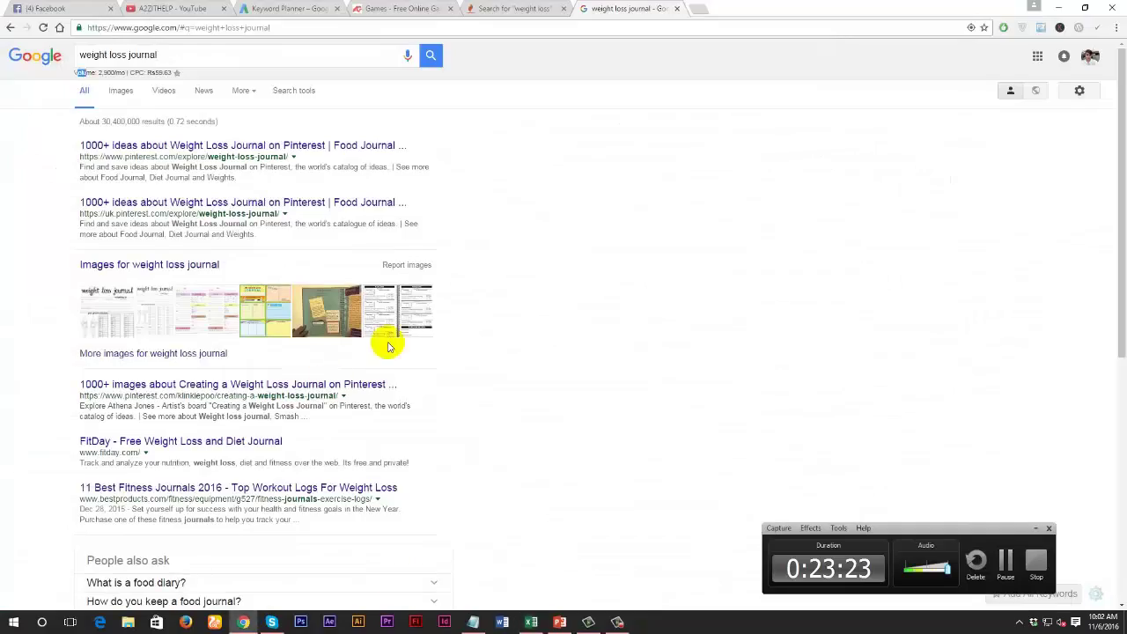
pyautogui.hotkey('alt', 'Tab')
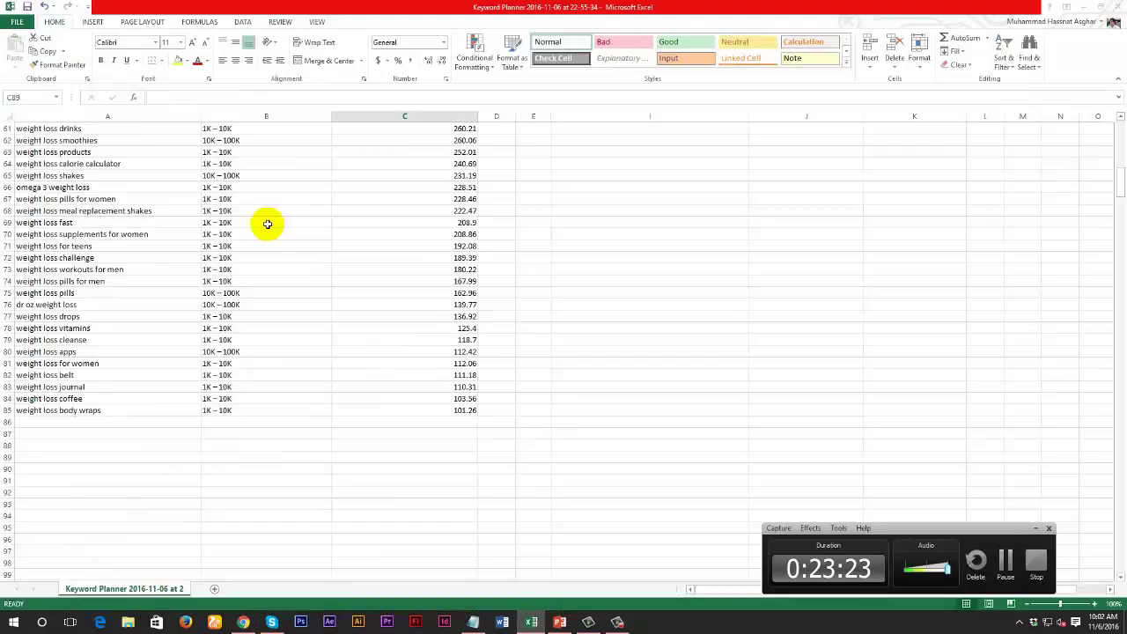
# Return to the "weight loss journal" results in Chrome and minimize the open Chrome and Excel windows to show the desktop
pyautogui.click(272, 622)
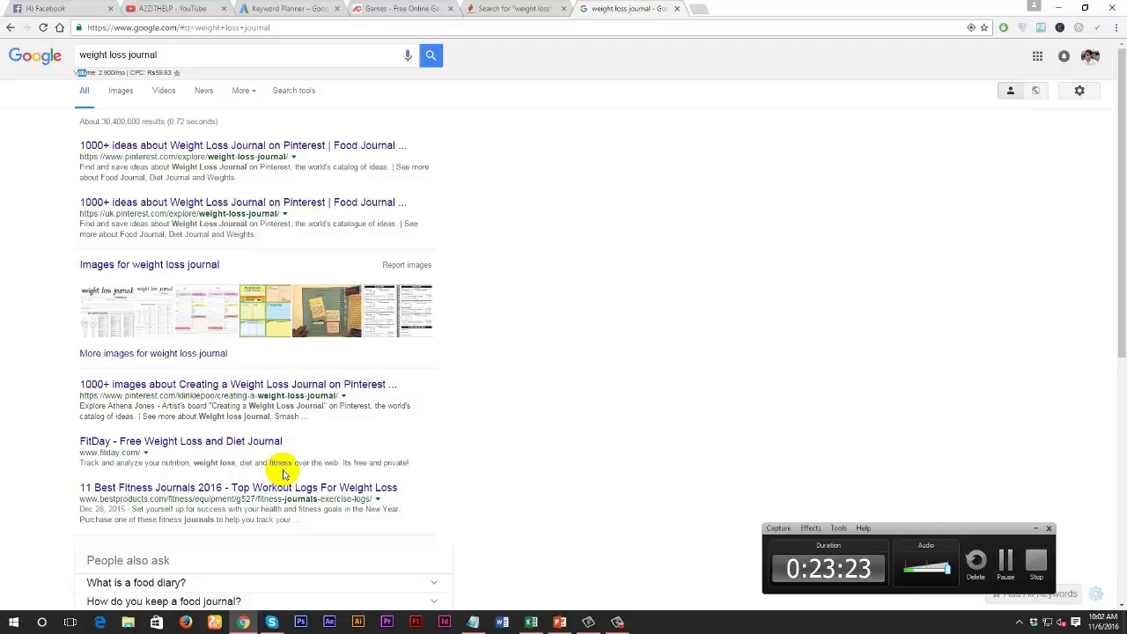
pyautogui.click(1051, 8)
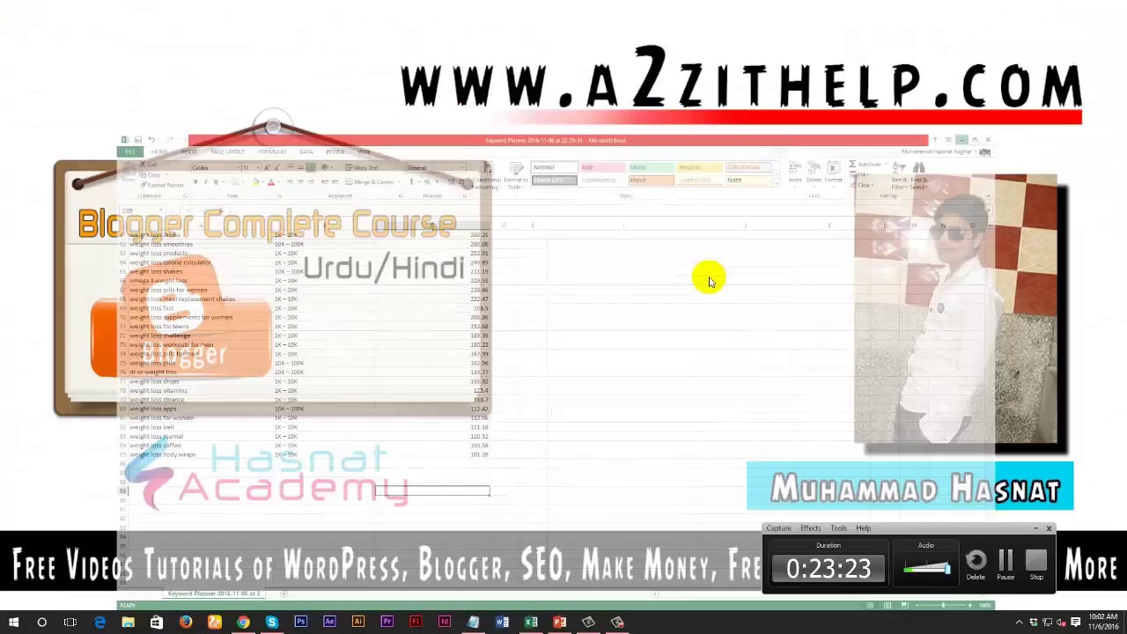